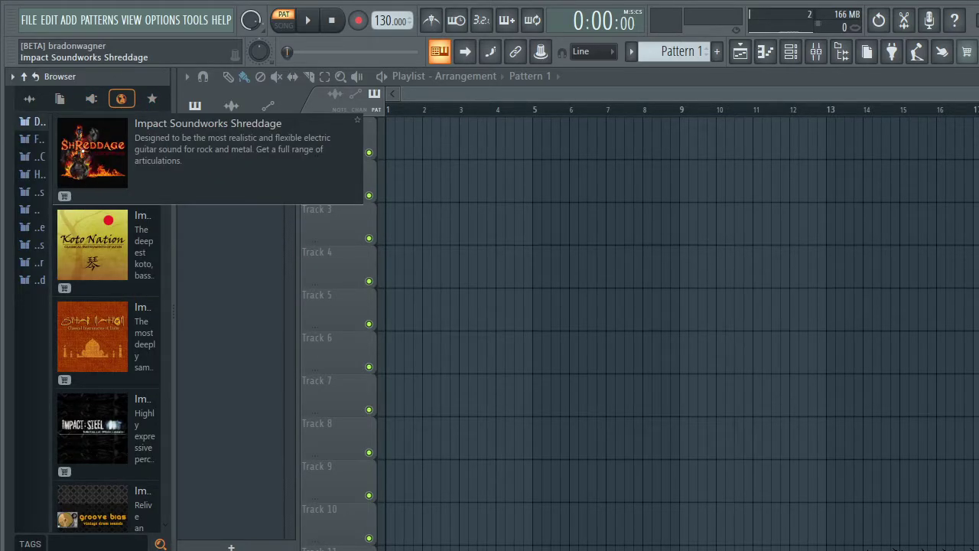
- Preview Kick 1 and the Melody 2 - Em MIDI from the Ocean - Self-Isolation Drum Kit
mouse_move(92, 153)
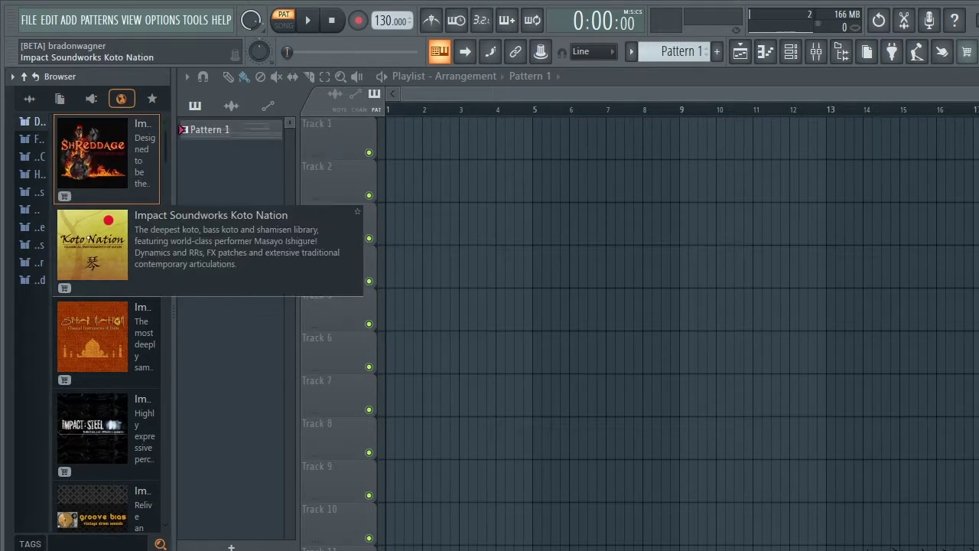
click(29, 98)
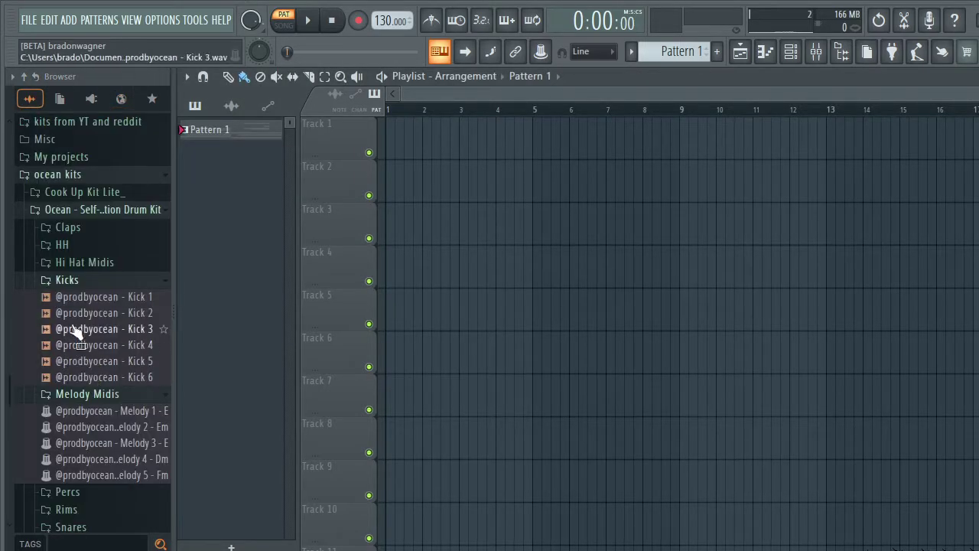
click(77, 297)
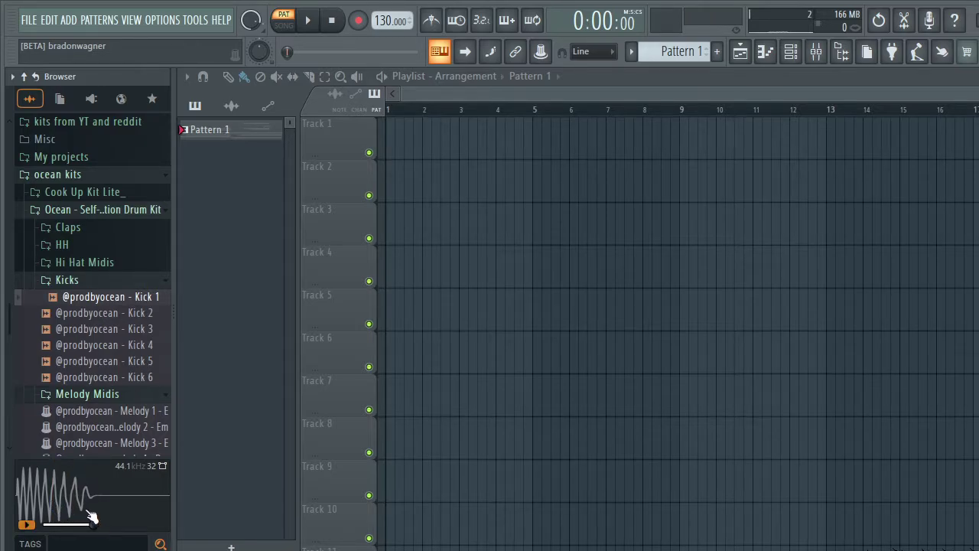
click(46, 427)
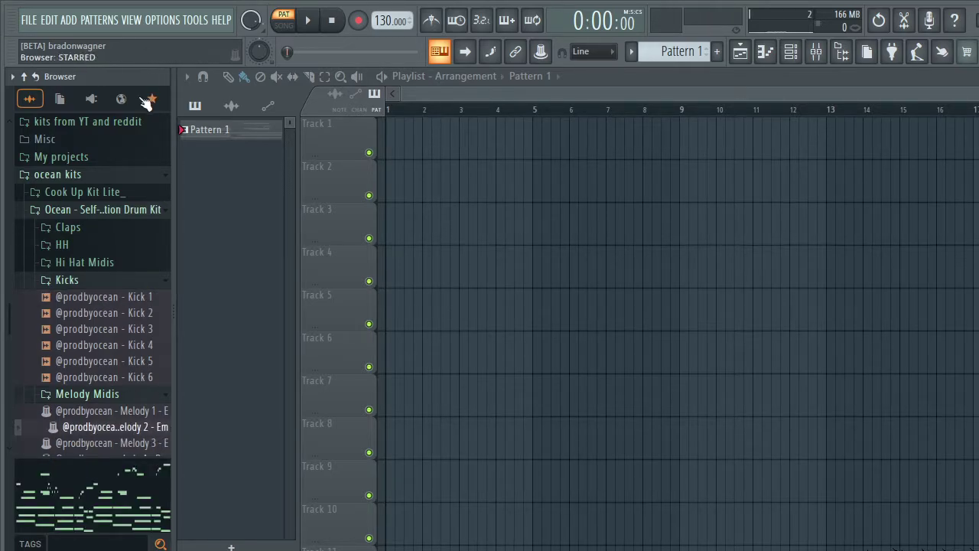
- Turn the Browser into a floating window and place it over the Playlist at about bars 6 to 11
key(alt+F8)
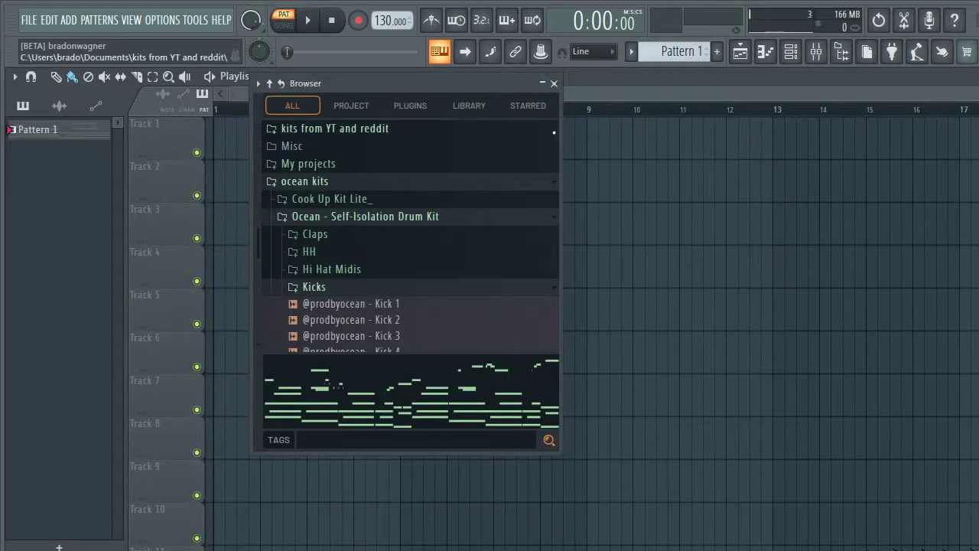
drag(560, 132, 552, 174)
drag(397, 79, 574, 139)
- Expand the Rims folder of the Self-Isolation Drum Kit and audition the samples Rim 1 to Rim 4
scroll(479, 330, down, 3)
click(528, 312)
scroll(534, 327, down, 3)
click(530, 298)
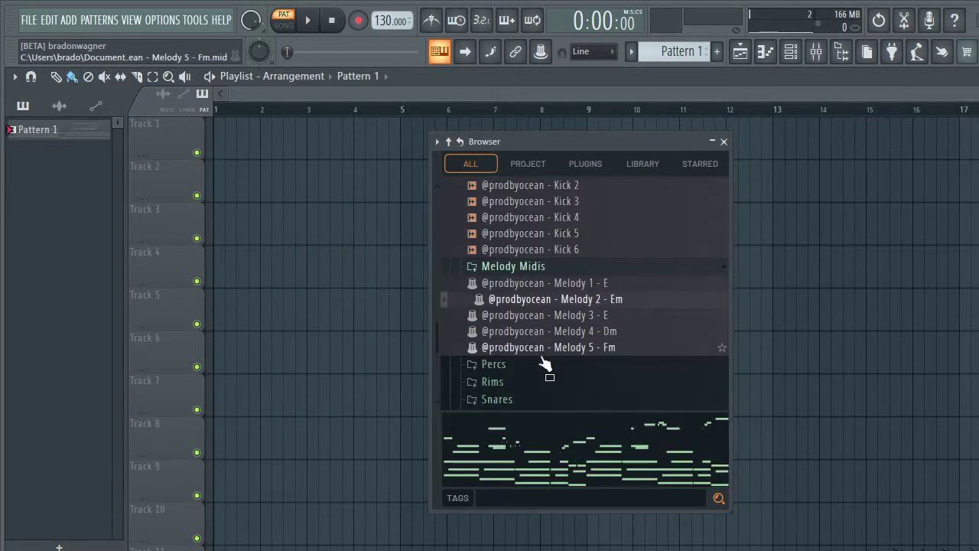
scroll(543, 352, down, 3)
click(528, 285)
click(528, 303)
click(532, 319)
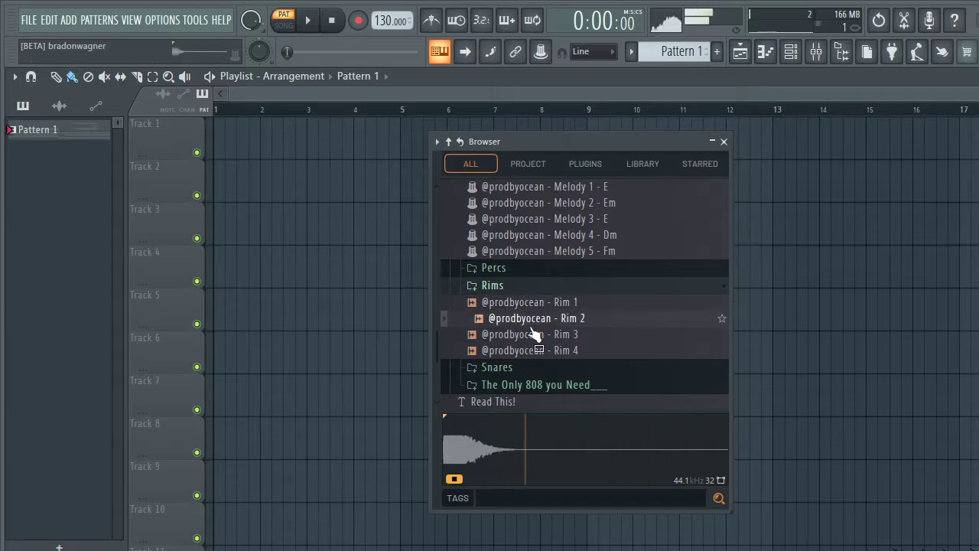
click(533, 335)
click(538, 350)
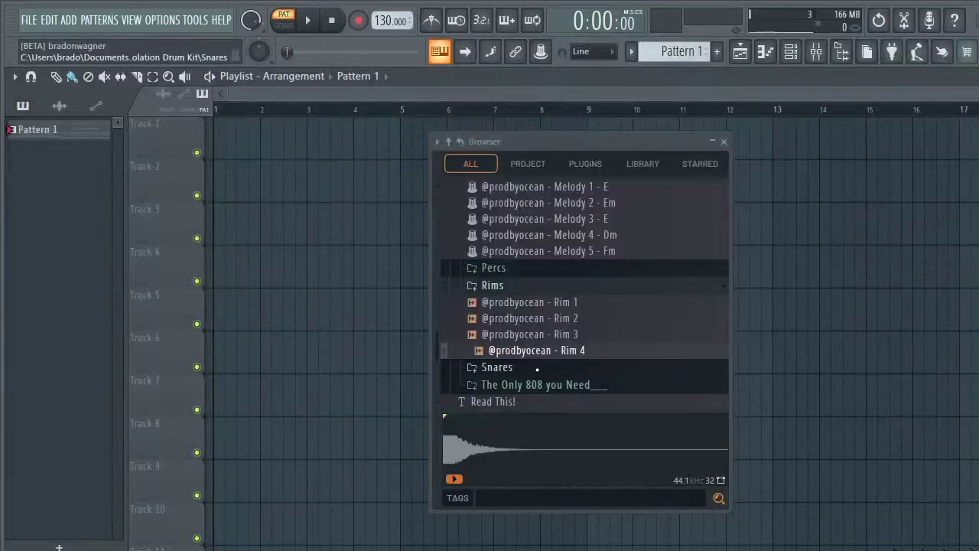
- Expand the kit's Snares folder and audition the samples SN 1 to SN 6
click(537, 368)
scroll(518, 335, down, 2)
click(509, 289)
click(509, 304)
click(509, 320)
click(511, 336)
click(514, 352)
click(517, 368)
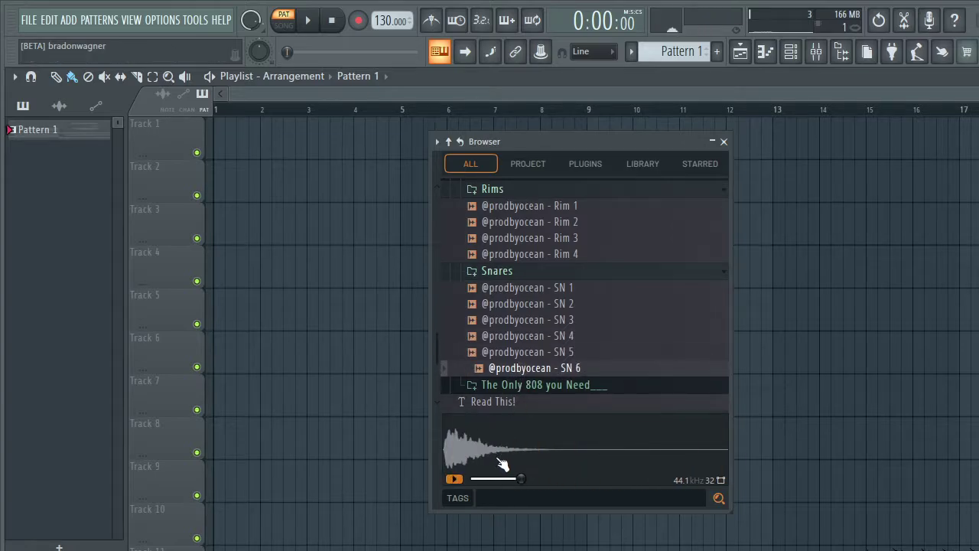
- Open the FL Keys channel's melody in the piano roll, closing its plugin window
click(787, 58)
scroll(566, 337, up, 5)
click(301, 313)
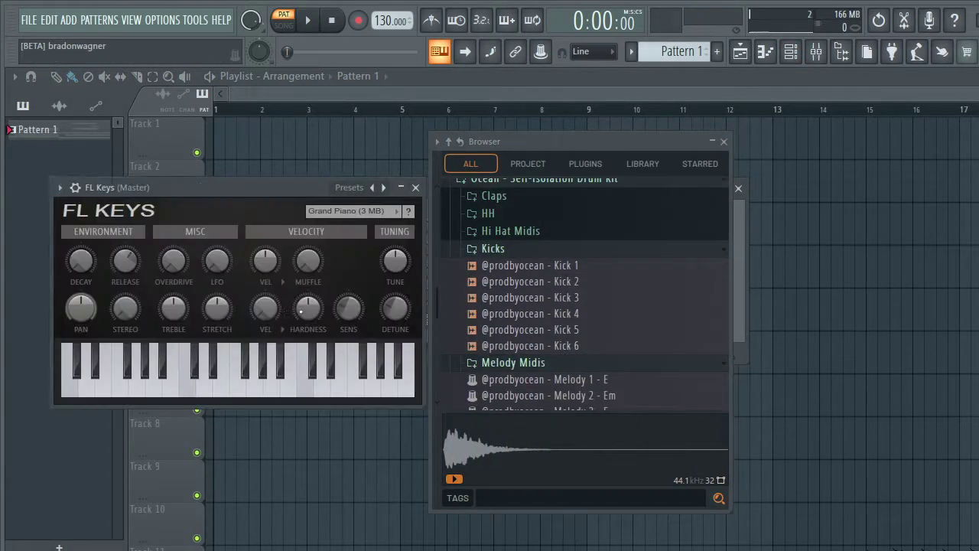
click(418, 190)
click(361, 316)
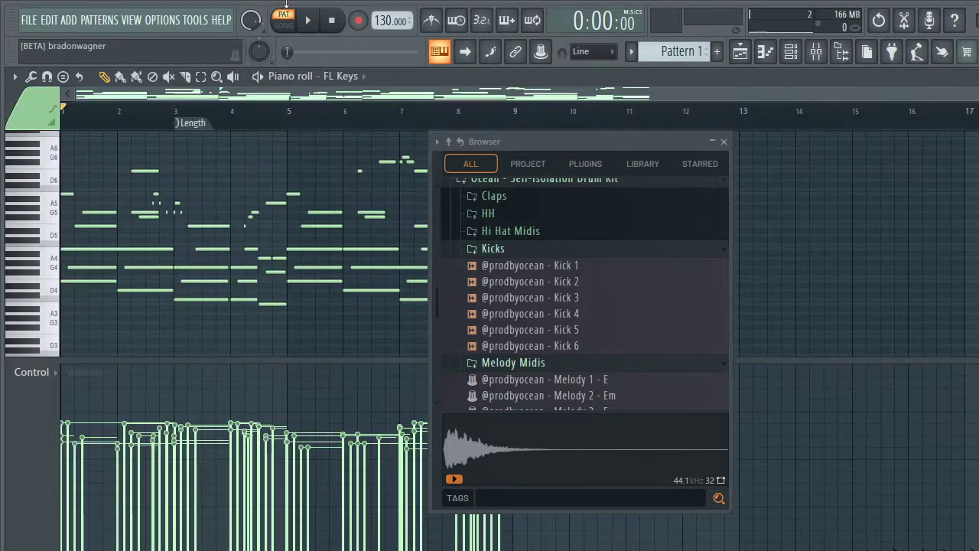
- Play the FL Keys melody with the Channel rack open and audition Clap 1, Clap 2 and Clap 3 against it
key(space)
scroll(503, 277, up, 3)
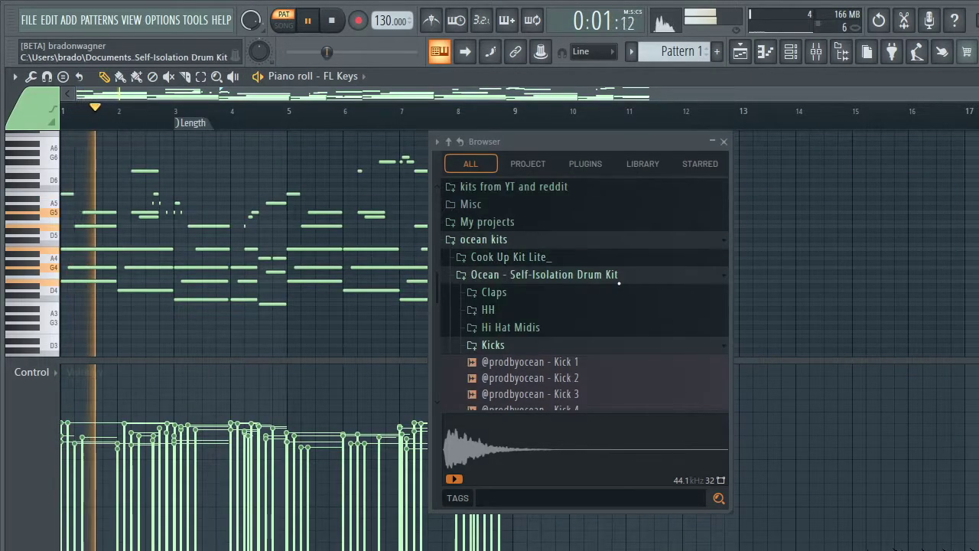
click(493, 291)
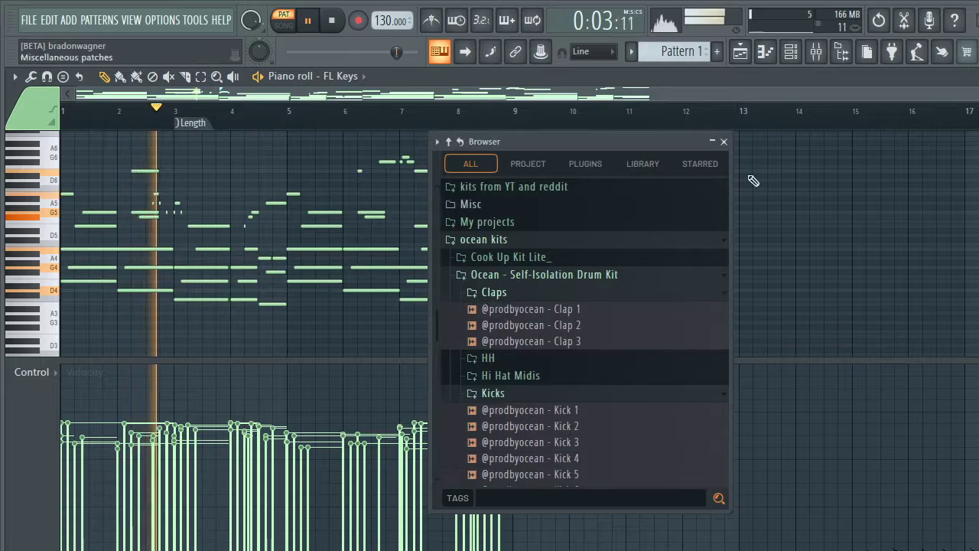
click(793, 51)
click(535, 311)
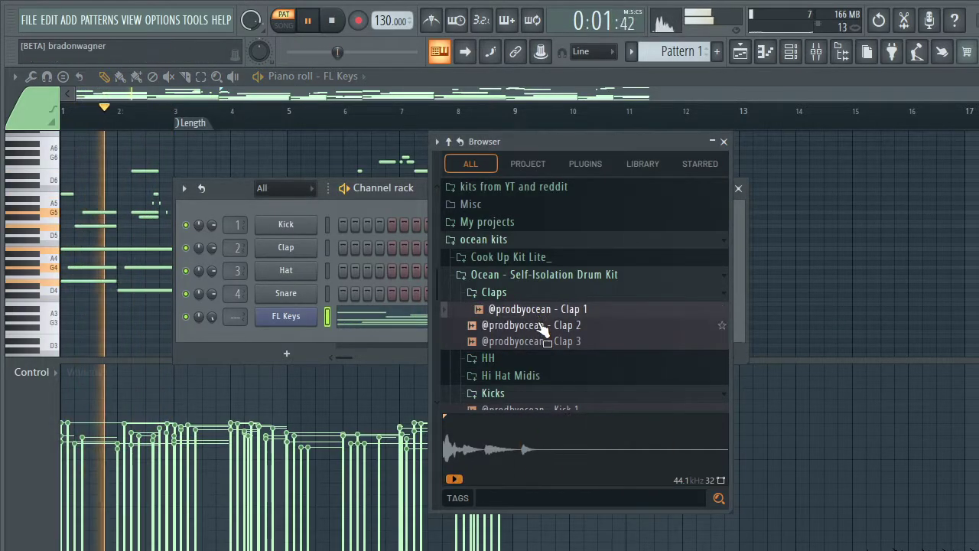
drag(541, 327, 543, 329)
click(540, 342)
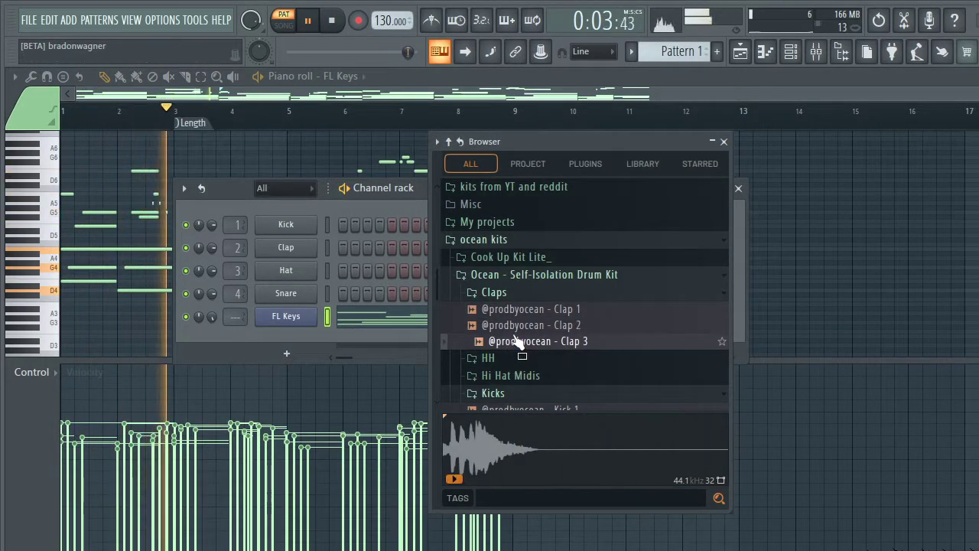
click(517, 327)
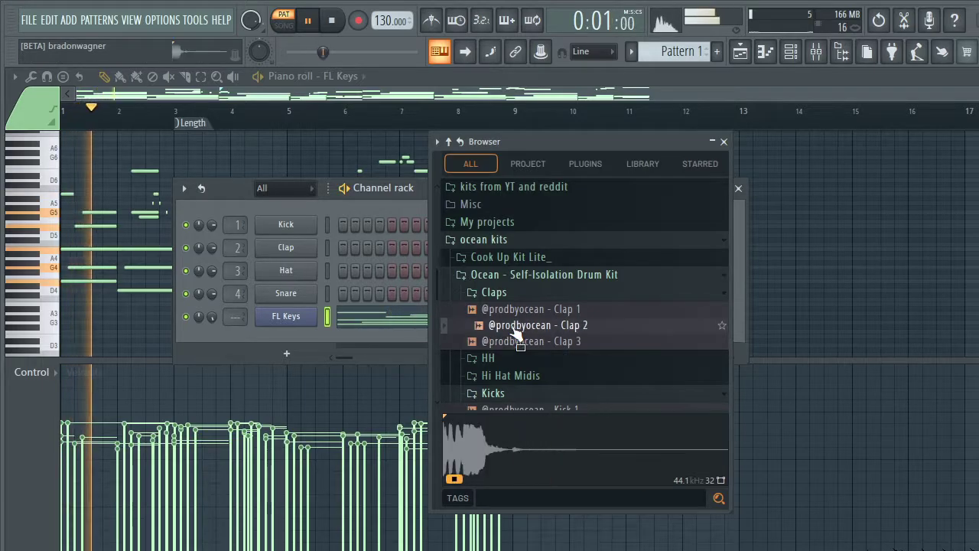
click(519, 341)
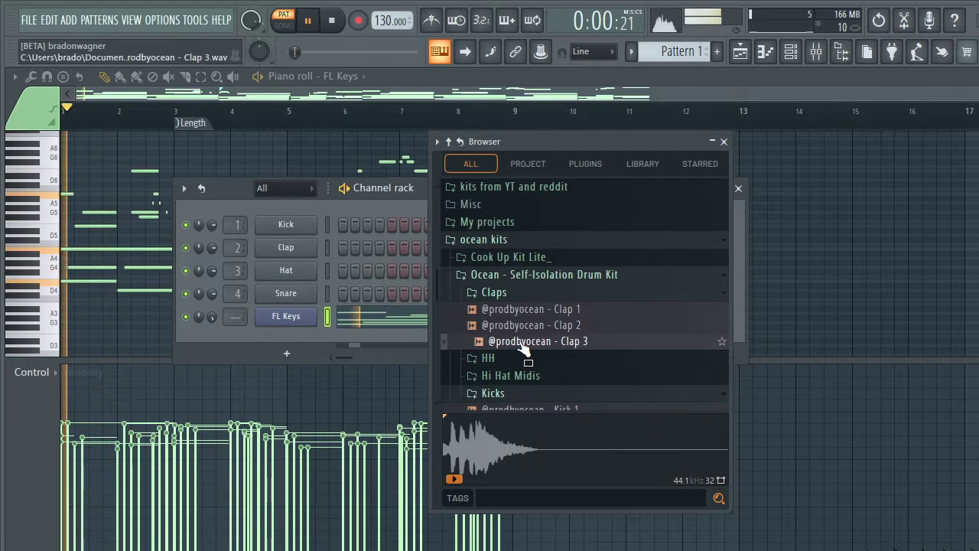
key(space)
- Collapse the Claps, Kicks and Melody Midis folders in the Self-Isolation Drum Kit
click(514, 292)
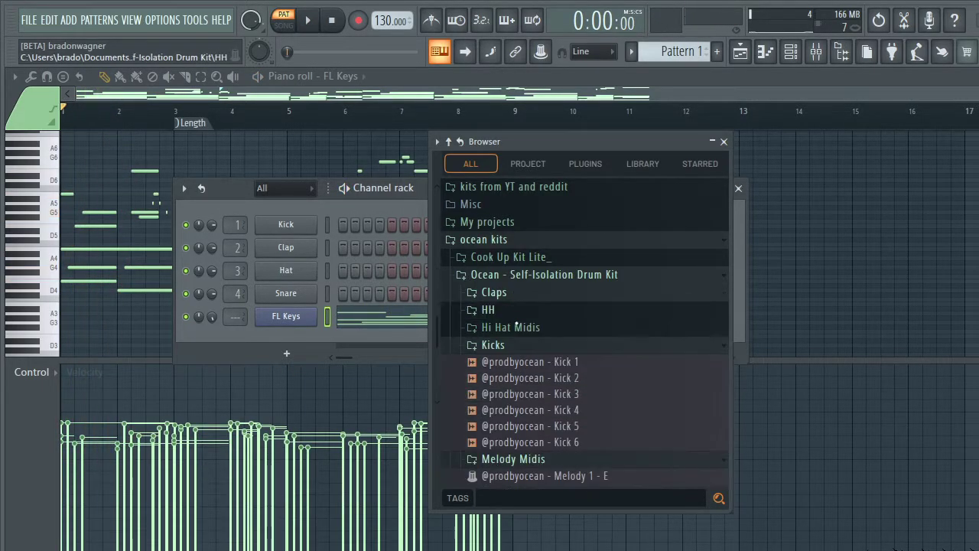
click(516, 360)
click(516, 346)
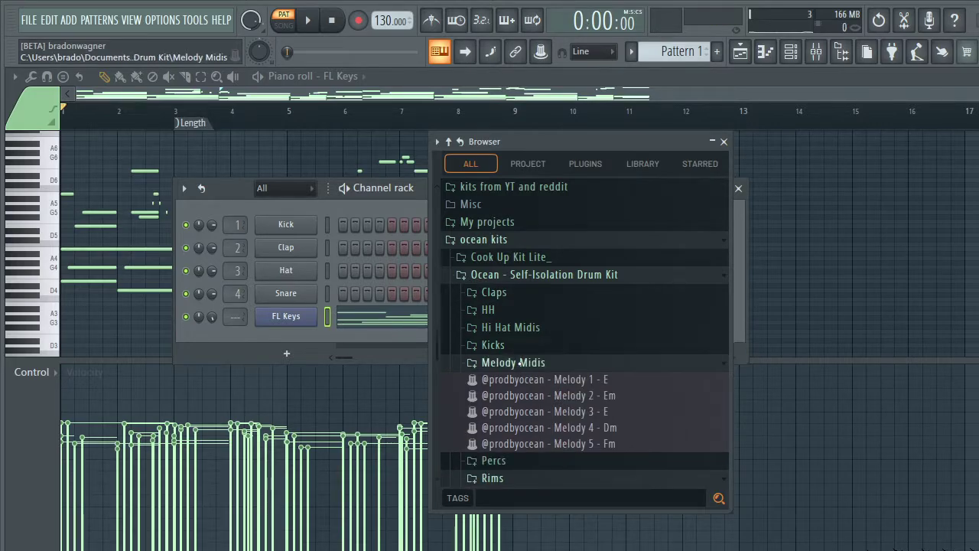
click(513, 362)
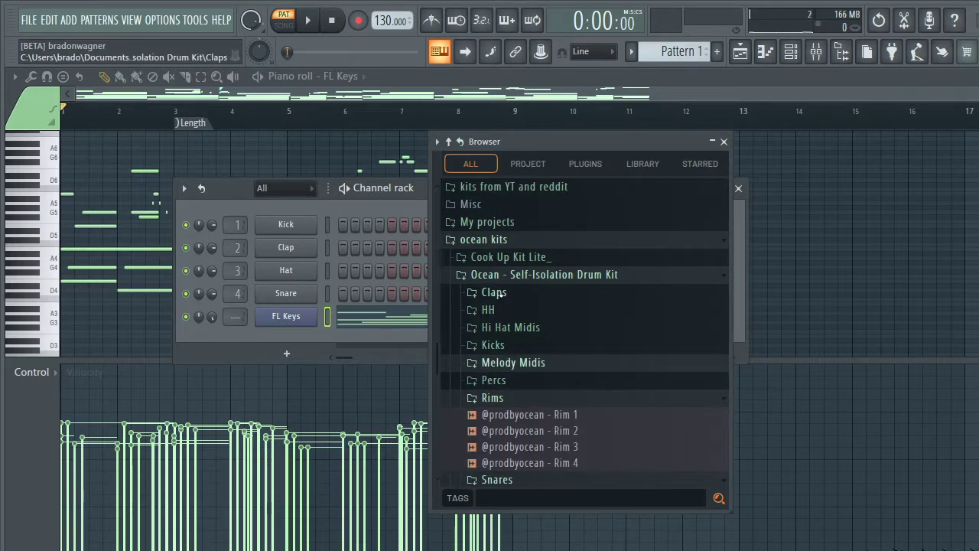
- Audition the kit's rims over the playing melody and replace the Snare channel's sample with Rim 4
key(space)
click(523, 417)
scroll(508, 403, down, 3)
click(510, 335)
click(512, 351)
click(511, 366)
scroll(515, 368, down, 2)
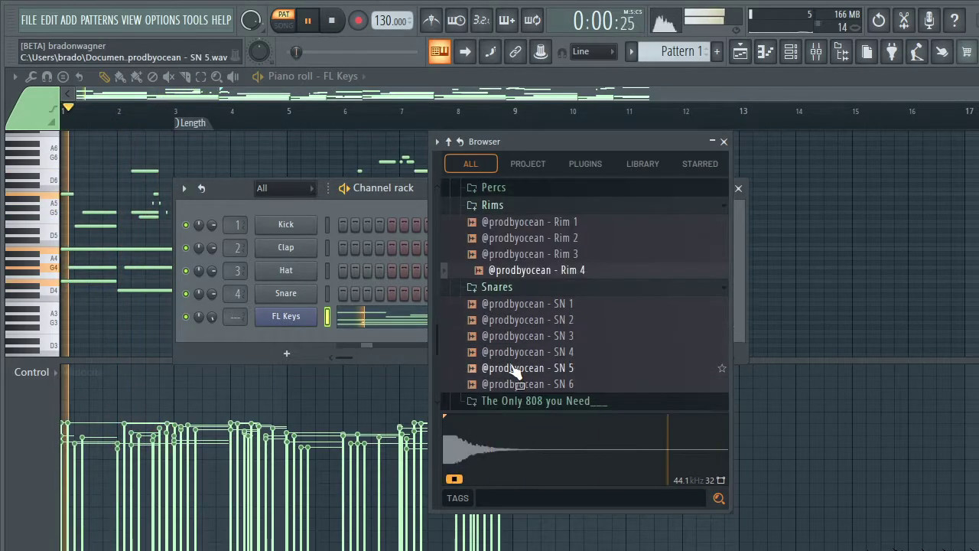
drag(520, 270, 277, 297)
key(space)
- Audition hi-hats from the HH folder over the melody and replace the Hat channel's sample with HH 3
scroll(520, 238, up, 2)
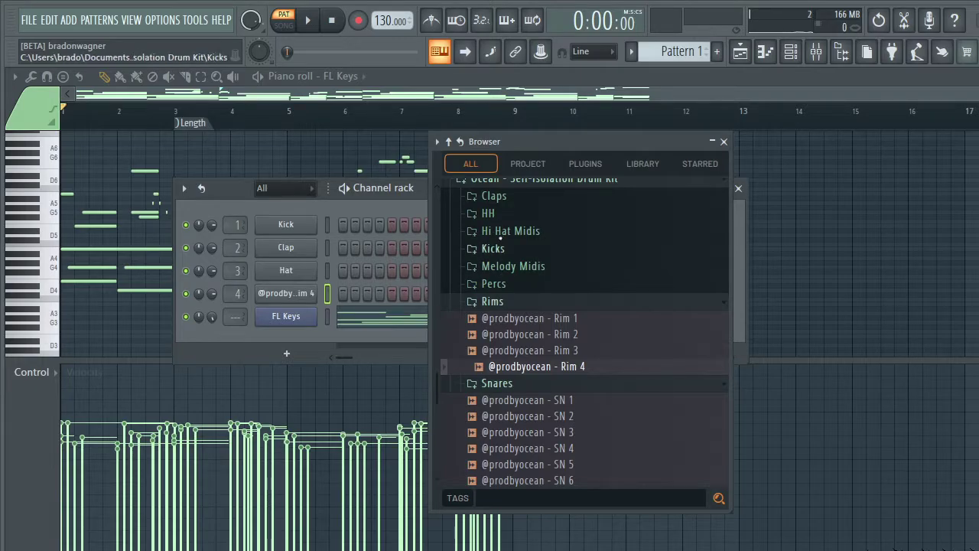
click(488, 214)
click(511, 230)
key(space)
click(515, 246)
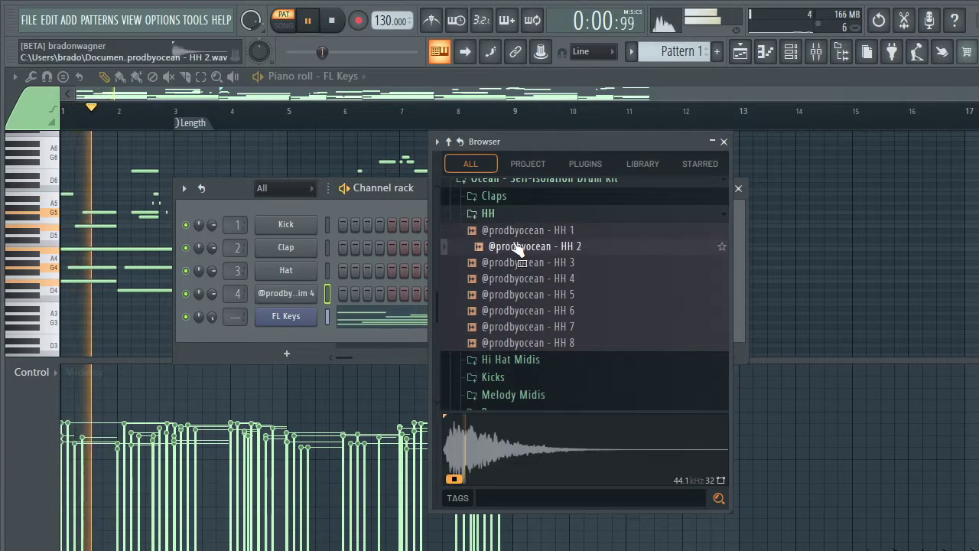
click(521, 262)
drag(531, 263, 291, 274)
- Add the Zay 808 sample from The Only 808 you Need folder as a new channel between Kick and Clap
scroll(566, 344, down, 5)
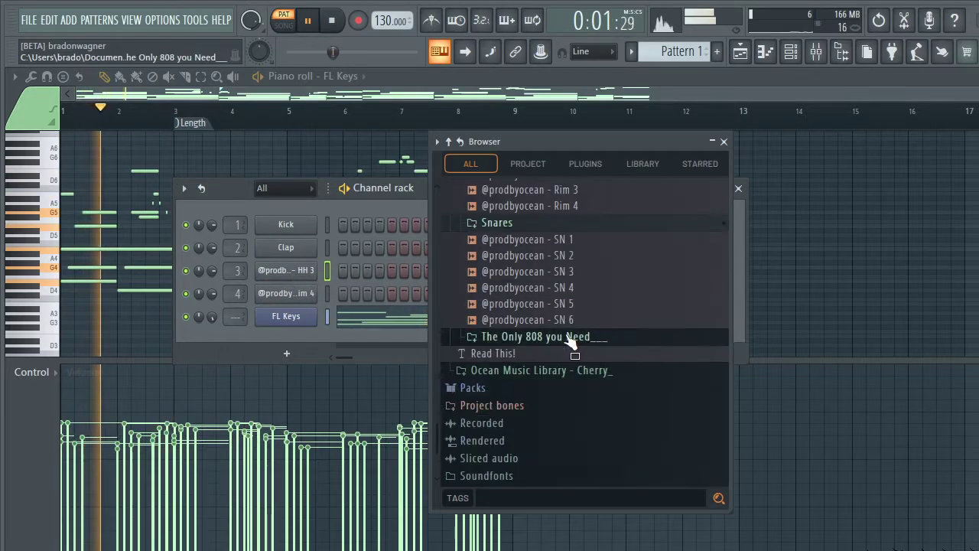
click(539, 337)
drag(501, 353, 253, 238)
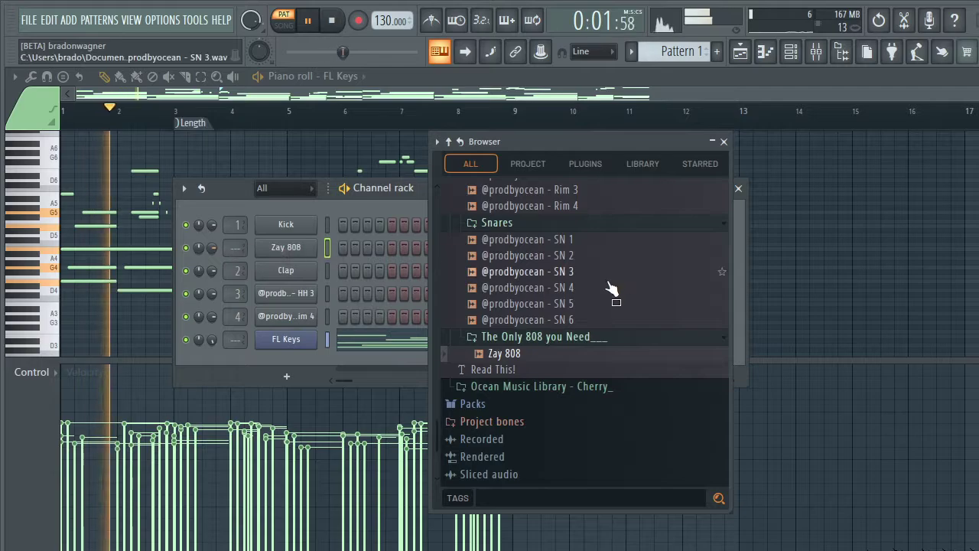
- Collapse the 'Anti Social' Drum MIDI Kit and ocean kits folders and expand kits from YT and reddit
scroll(580, 305, up, 4)
scroll(580, 304, up, 15)
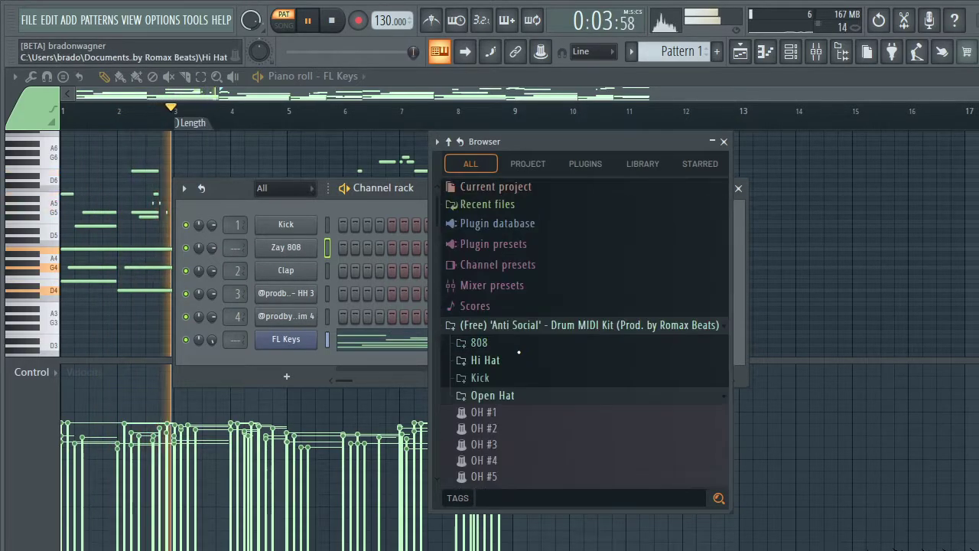
click(497, 326)
scroll(498, 325, down, 3)
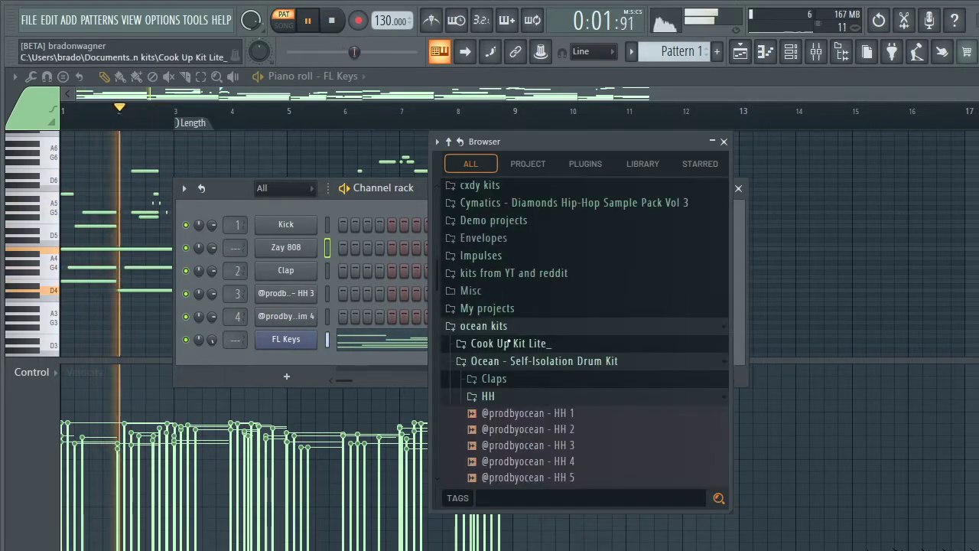
click(492, 325)
click(528, 274)
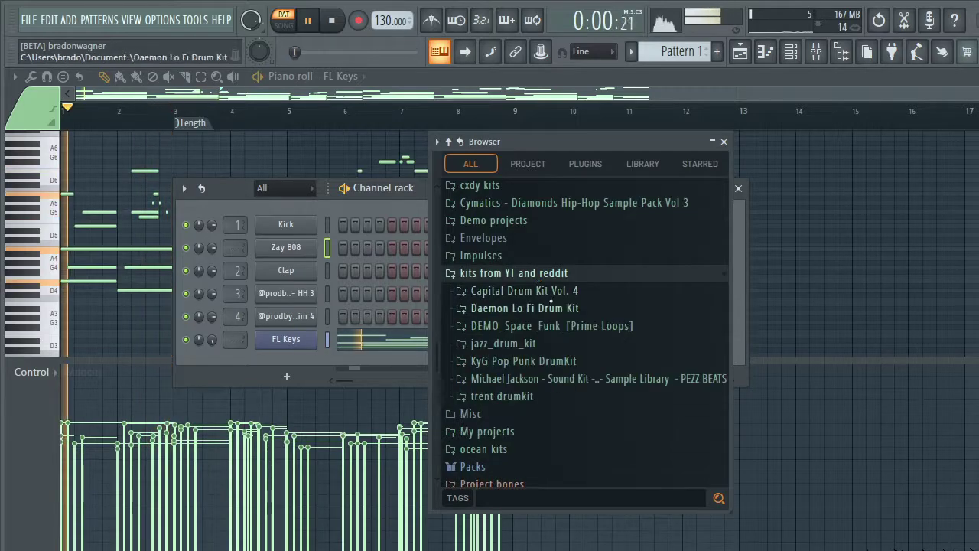
scroll(536, 270, down, 3)
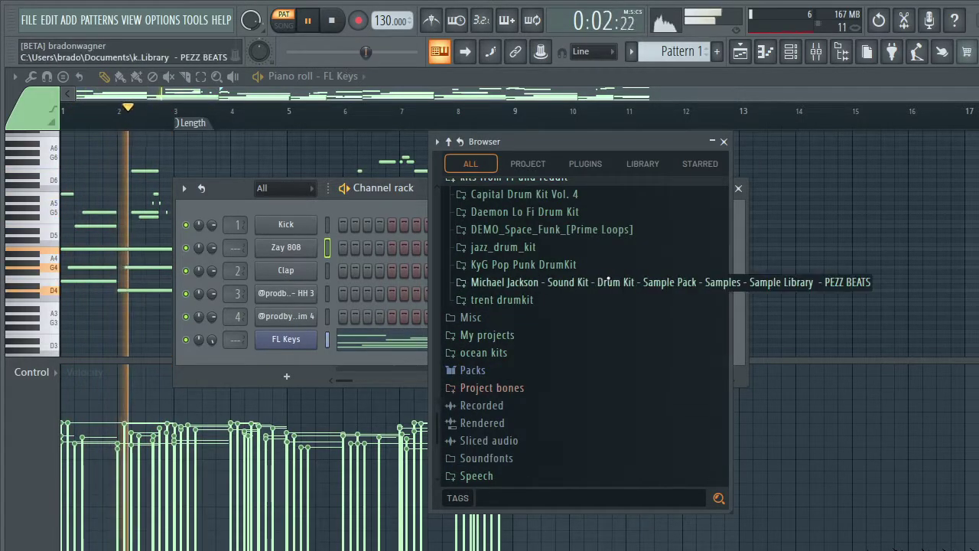
- Delete the Clap channel from the Channel rack
right_click(314, 268)
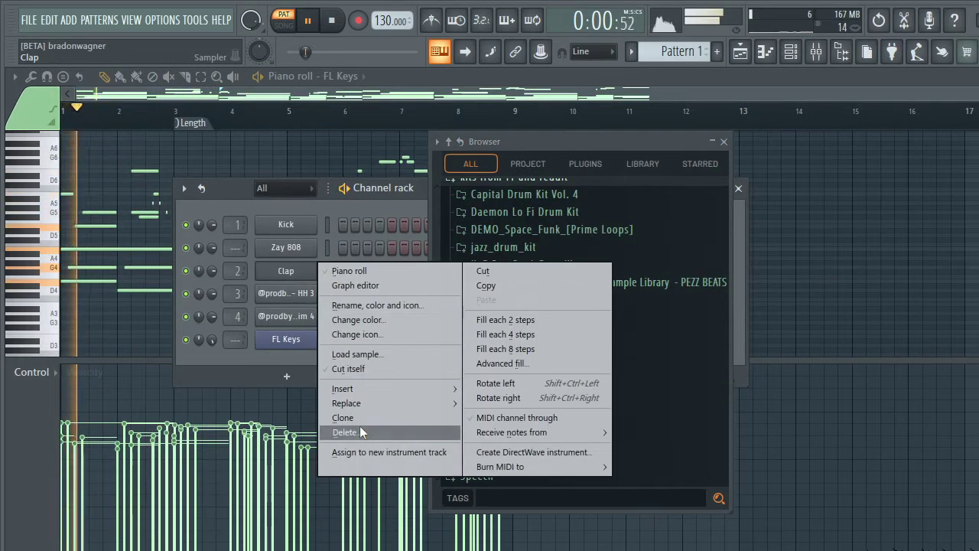
click(339, 430)
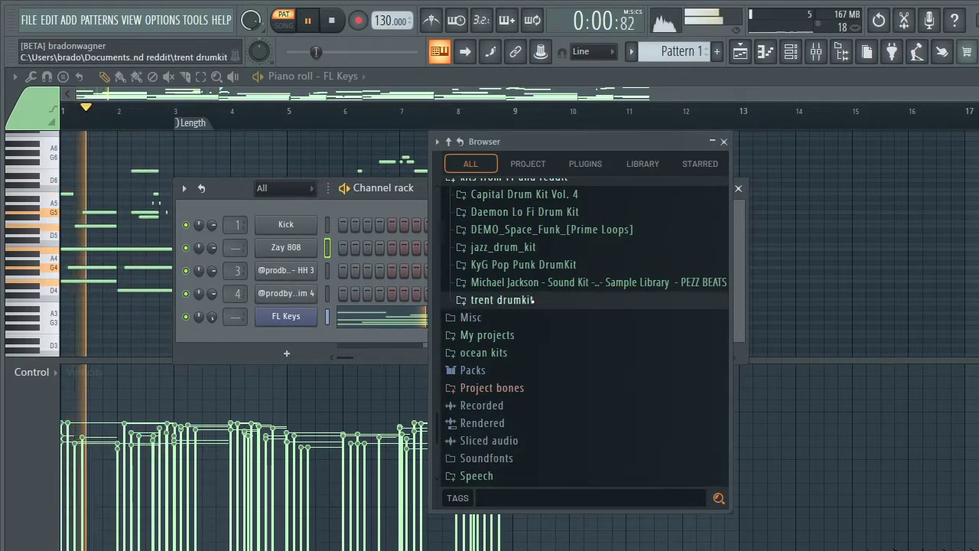
- Add Open Hat (Reliable) from the trent drumkit's openhats folder as a new channel above FL Keys, and close the Browser
click(497, 300)
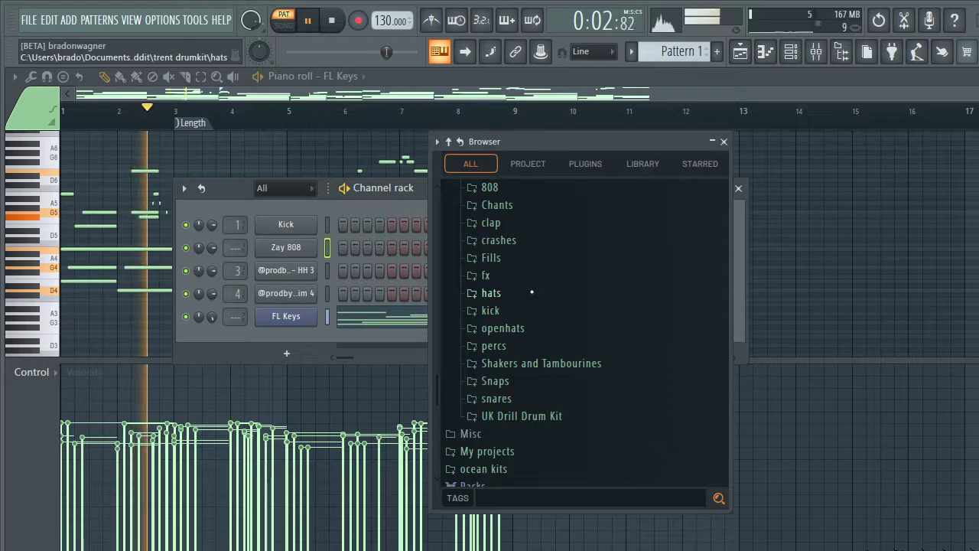
click(503, 329)
scroll(520, 306, down, 2)
click(523, 284)
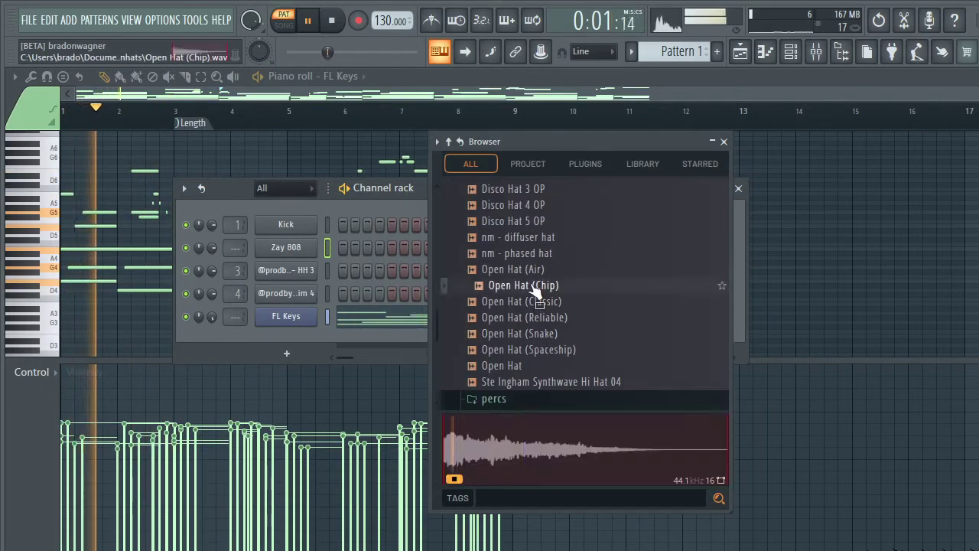
click(544, 320)
click(538, 300)
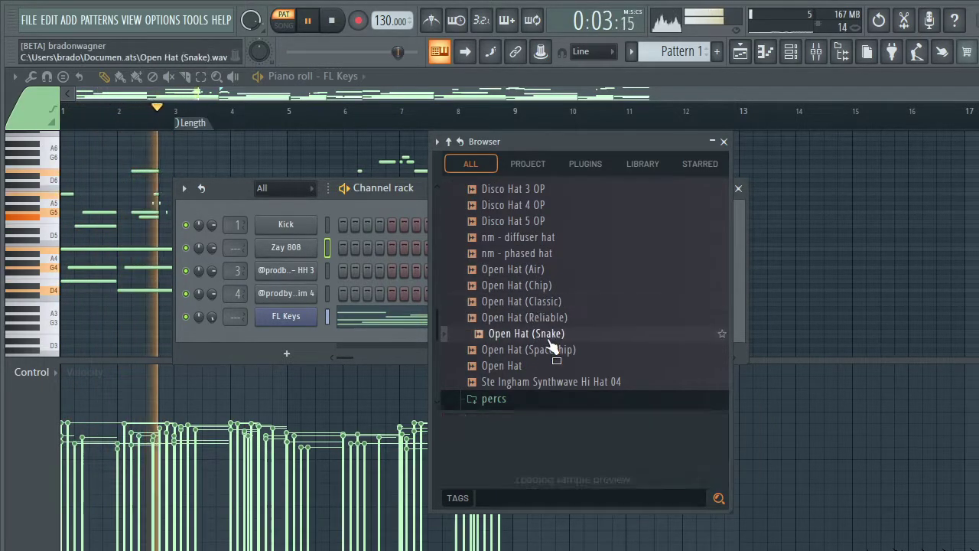
click(551, 335)
drag(525, 317, 301, 310)
click(719, 140)
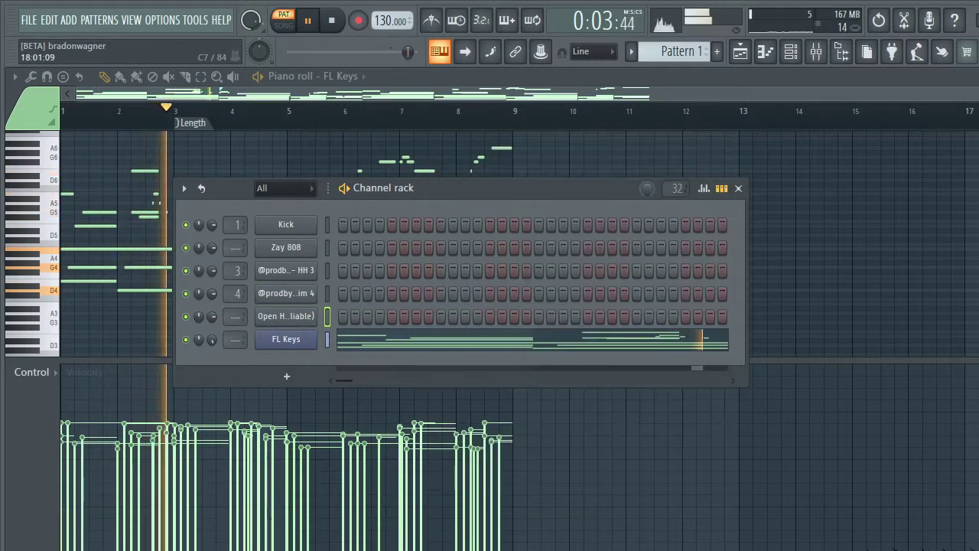
- Fill every 2 steps of the HH 3 hi-hat channel in the Channel rack and play the pattern
key(Escape)
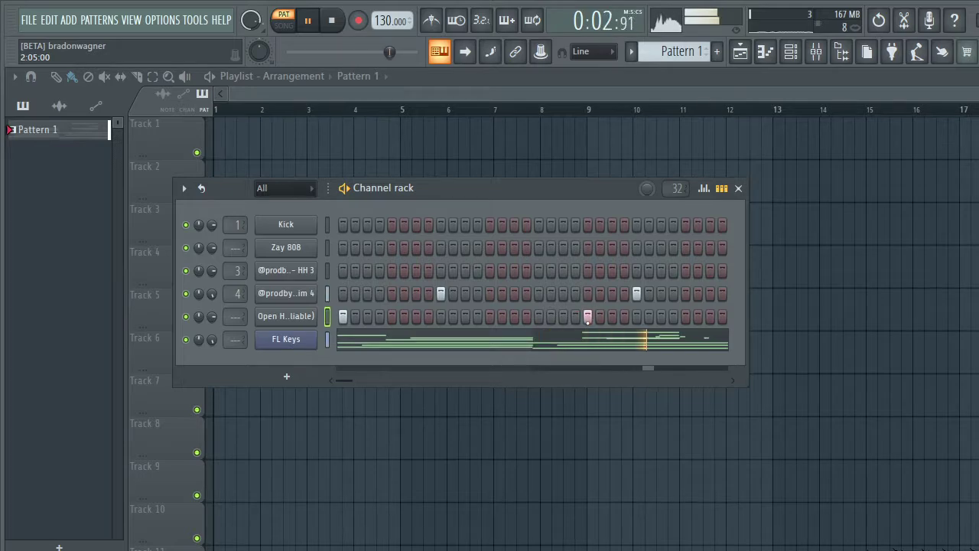
right_click(312, 269)
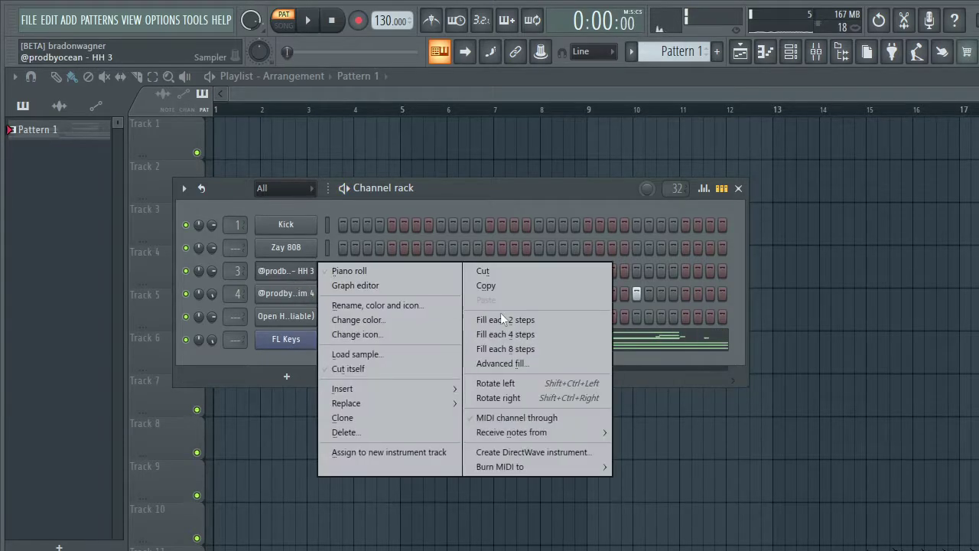
click(501, 314)
key(space)
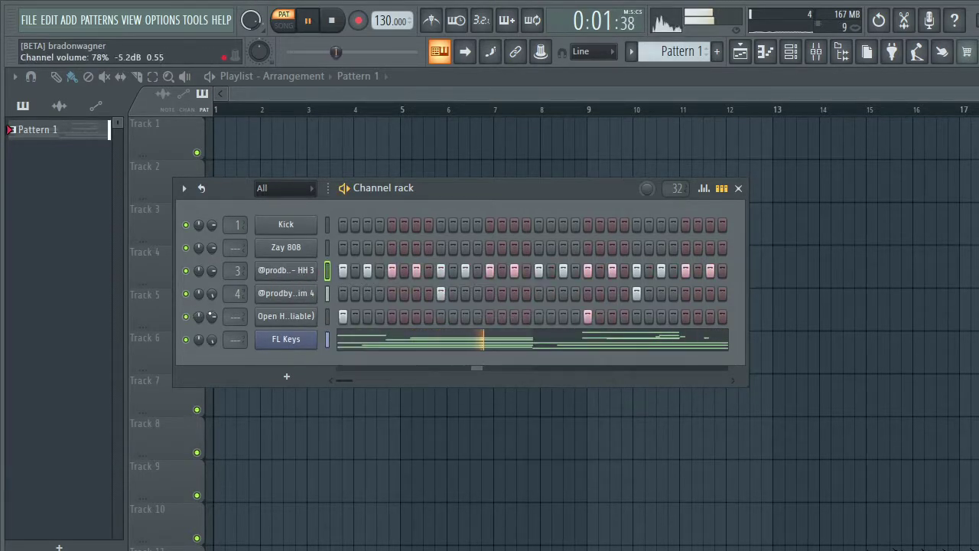
- Lower the Open Hat (Reliable) channel's volume to about 47% and close its sampler window
click(285, 316)
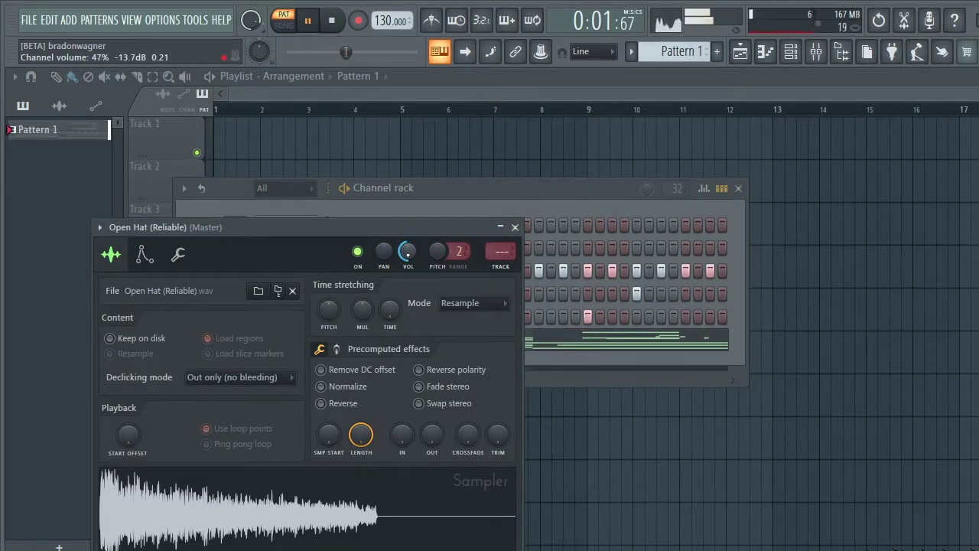
click(515, 227)
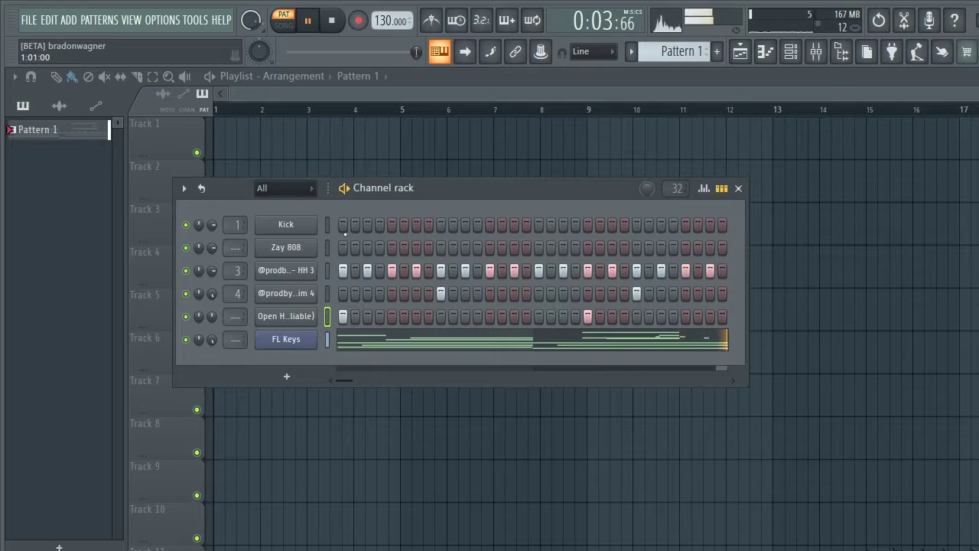
- Replace the Kick channel's sample with favorite kick from the trent drumkit's kick folder, and close the sampler window and Browser
click(285, 225)
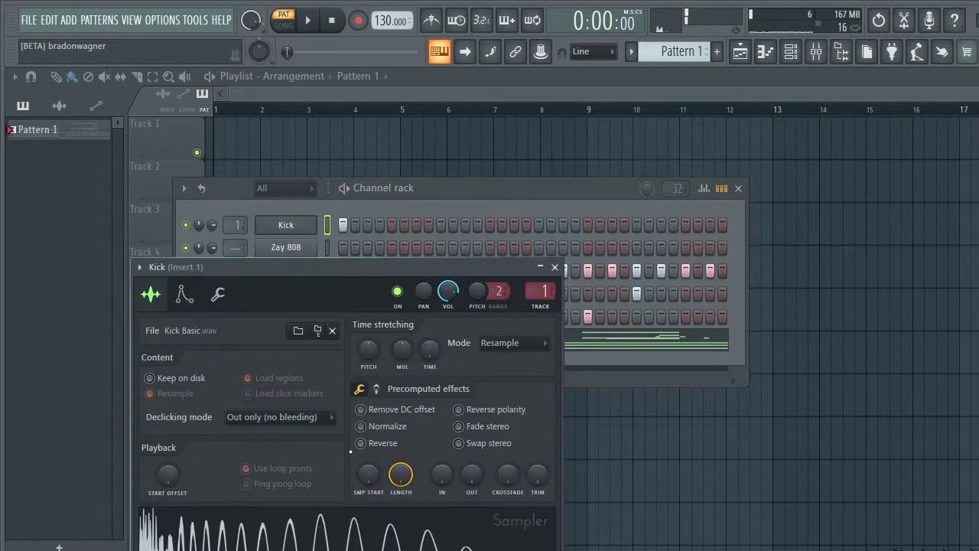
click(841, 52)
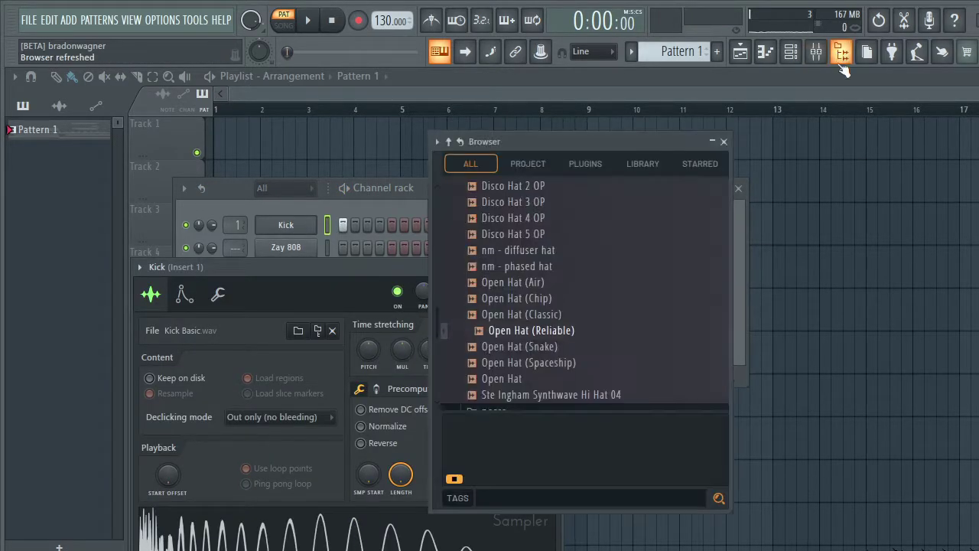
scroll(584, 328, down, 10)
scroll(527, 291, up, 5)
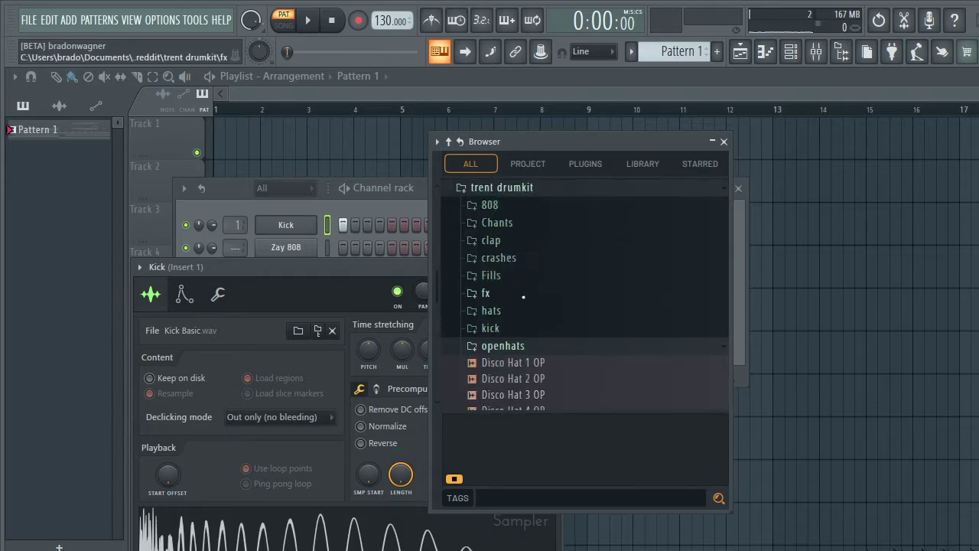
click(511, 329)
click(536, 254)
drag(535, 317, 286, 224)
key(space)
drag(508, 316, 322, 528)
drag(342, 278, 207, 297)
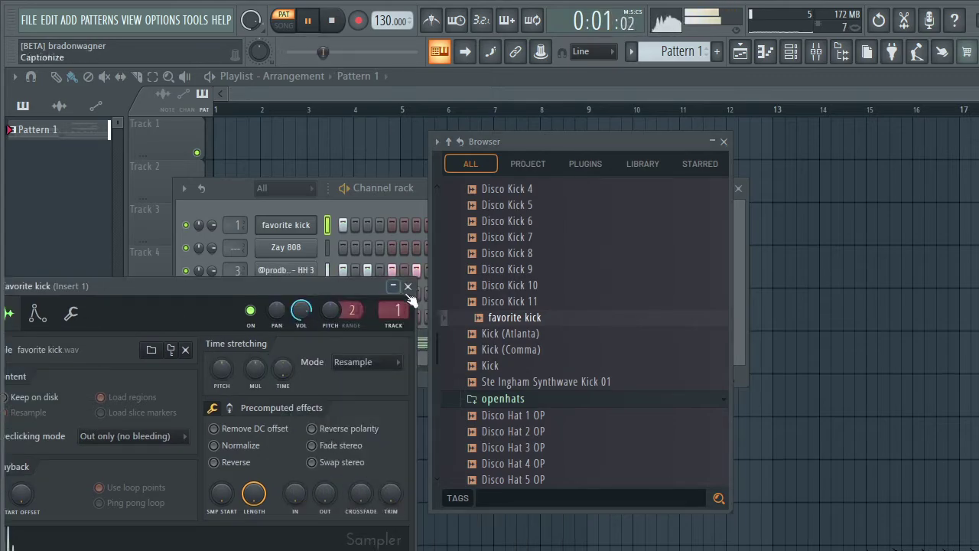
click(408, 286)
click(723, 142)
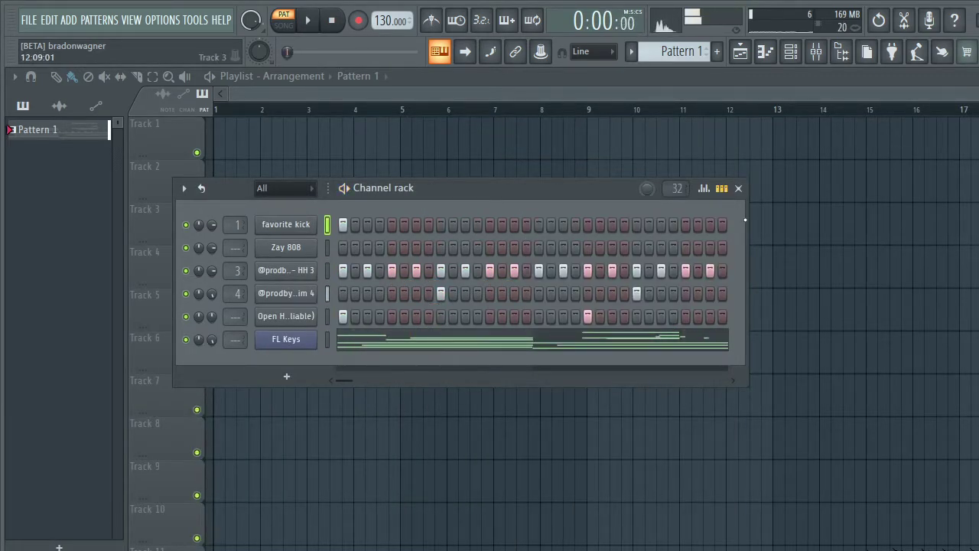
- Set the pattern length to 4 bars and reposition and widen the Channel rack to fit the longer step grid
click(685, 193)
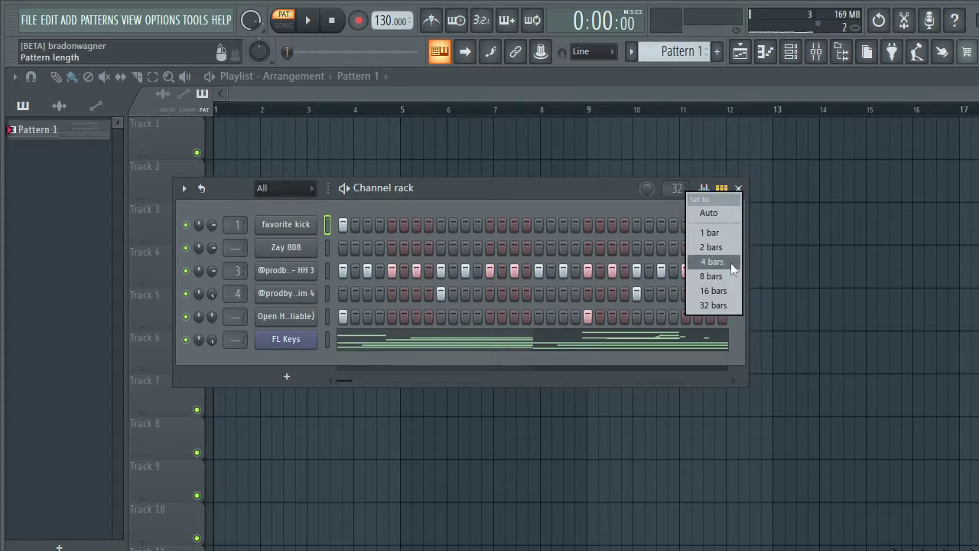
click(731, 263)
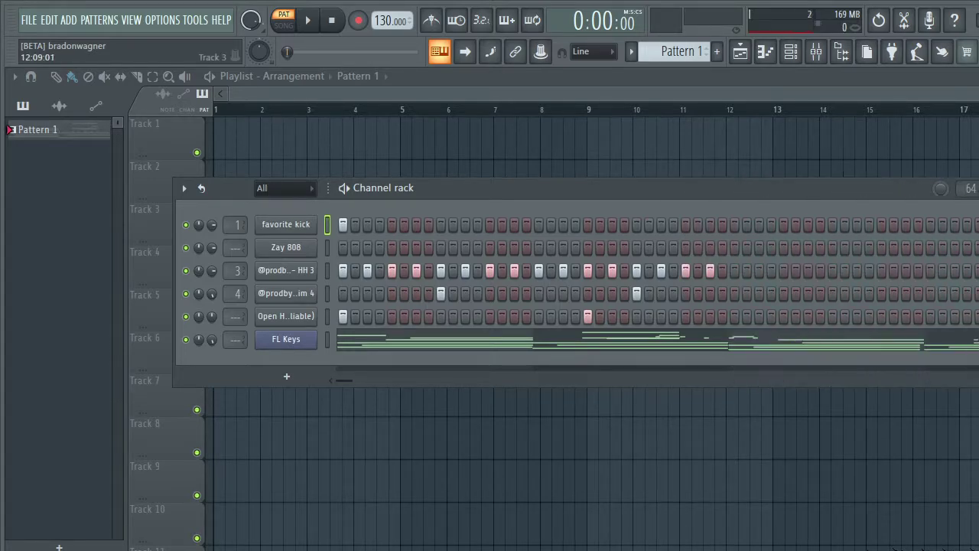
drag(808, 186, 570, 190)
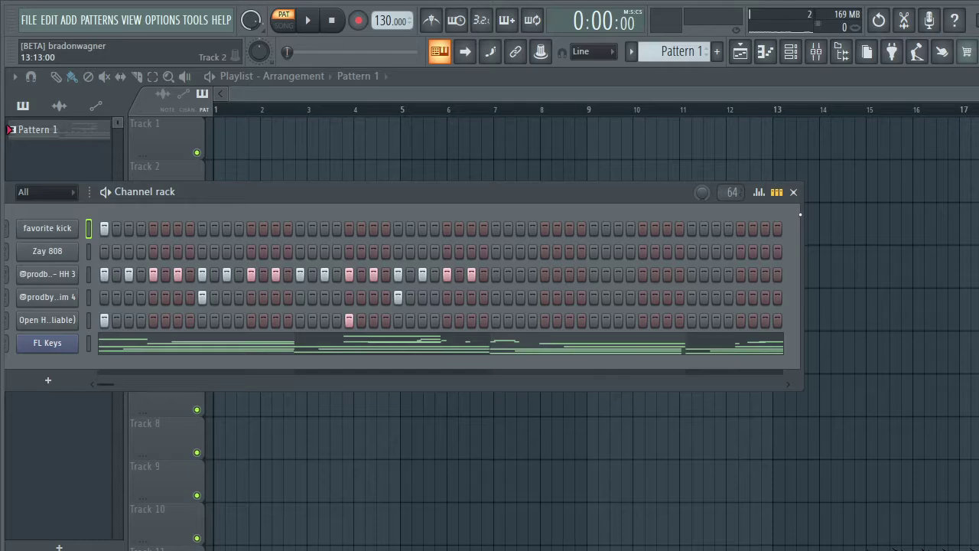
drag(804, 214, 926, 223)
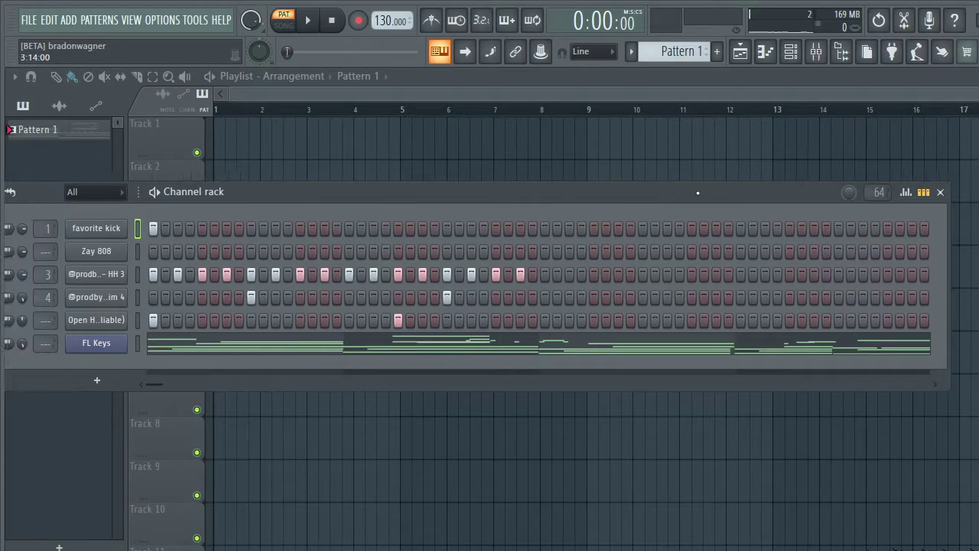
drag(638, 208, 740, 209)
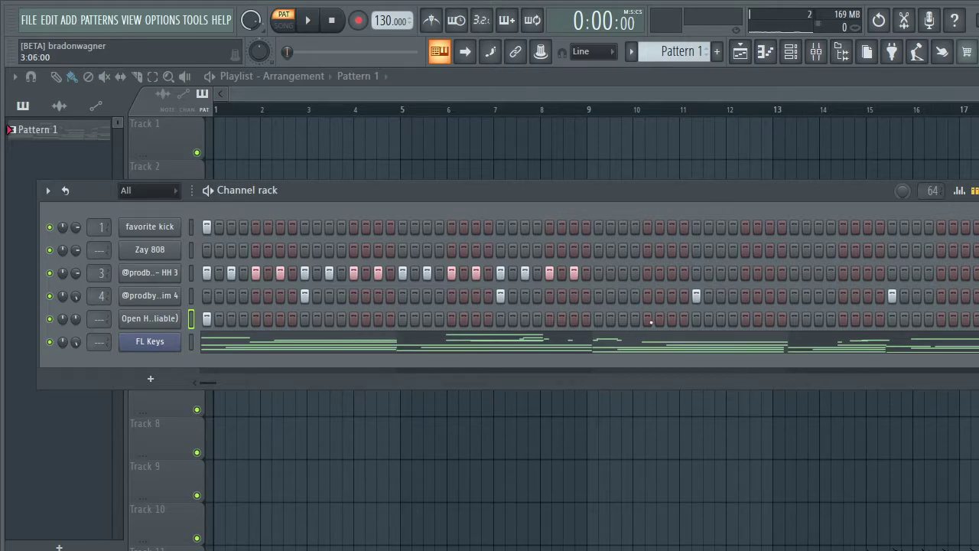
- Fill every 2 steps of the HH 3 channel across the 64-step pattern, and check levels in the Mixer during playback
right_click(142, 283)
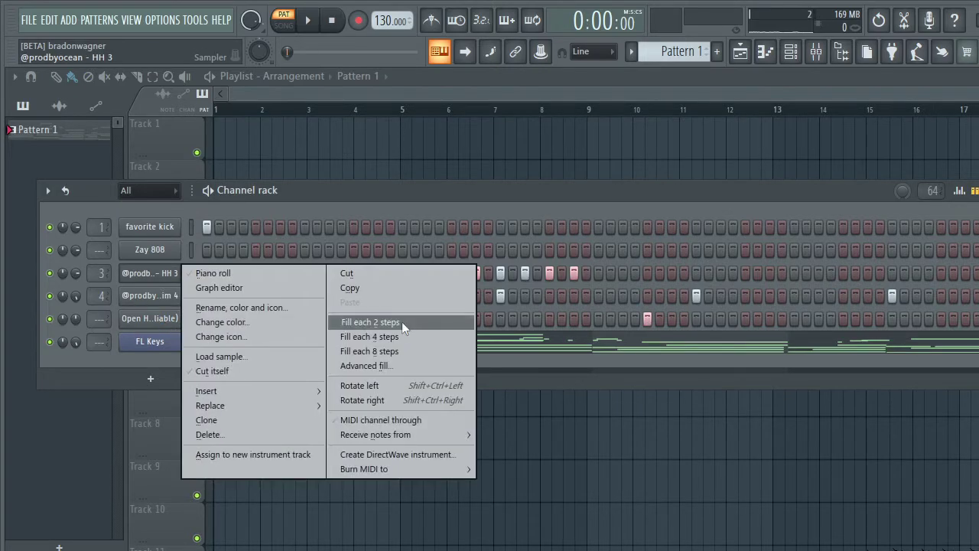
click(402, 320)
key(space)
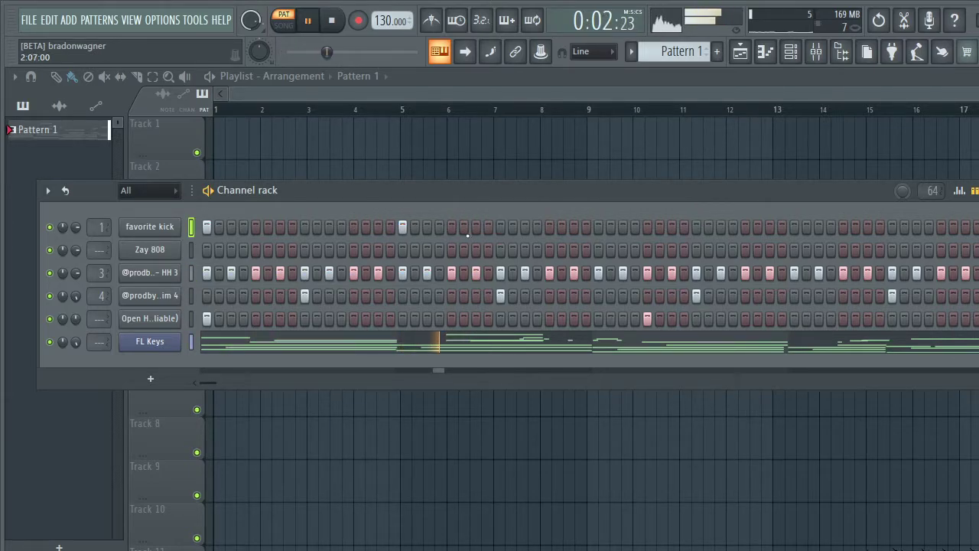
click(816, 51)
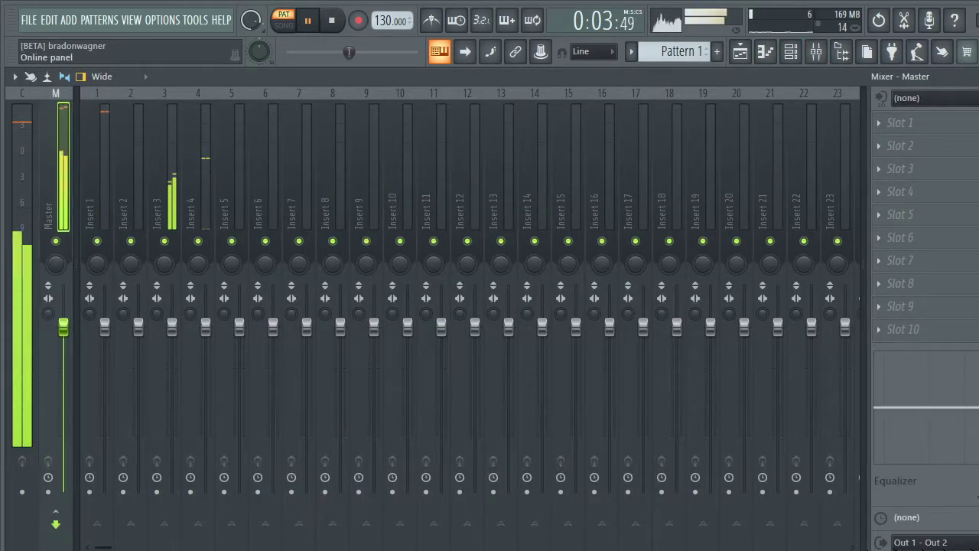
key(Escape)
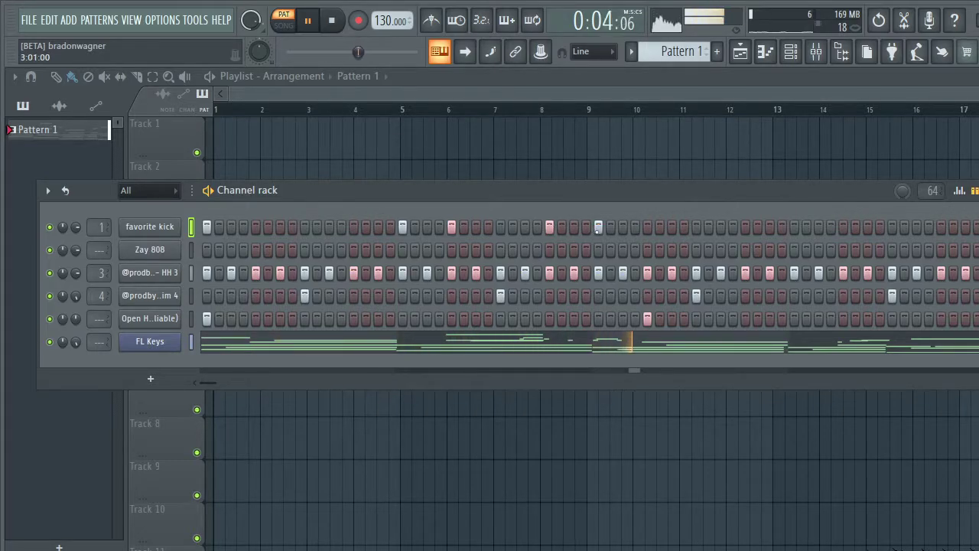
- Replace the favorite kick sample with Kick (Comma) from the trent drumkit's kick folder and play the pattern
click(842, 51)
key(space)
click(520, 364)
drag(523, 369, 157, 227)
key(space)
- Normalize the Kick (Comma) sample, view the channel's miscellaneous settings, and close the sampler window and Browser
click(150, 227)
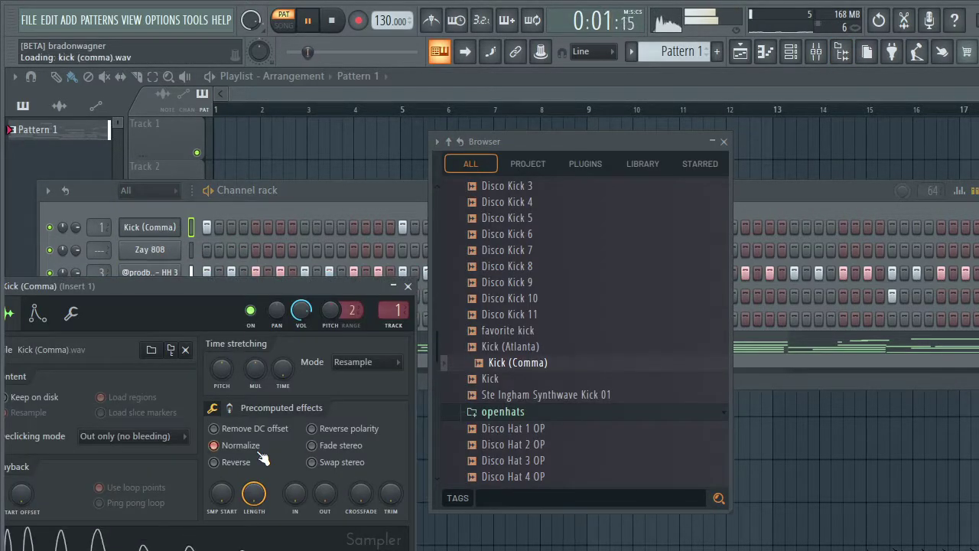
key(space)
click(71, 313)
key(space)
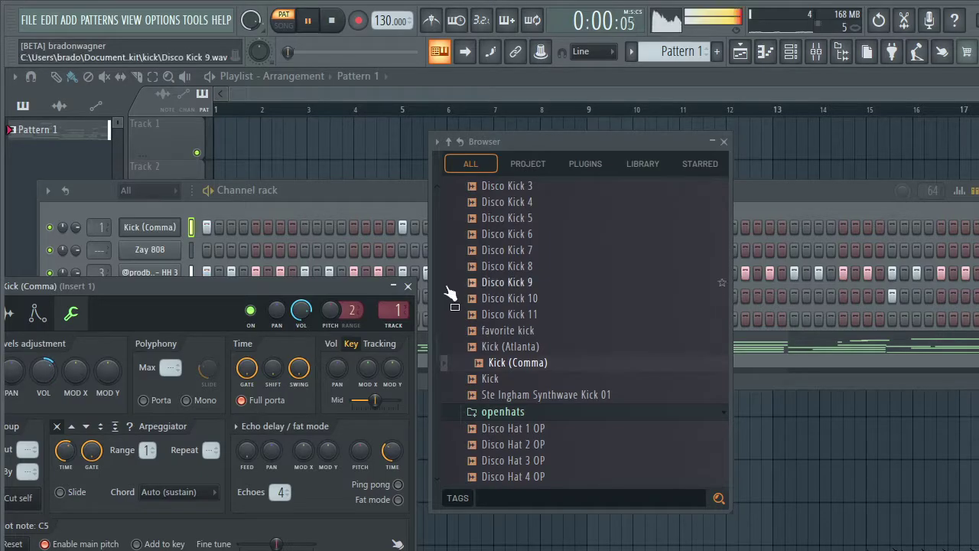
click(408, 286)
click(725, 143)
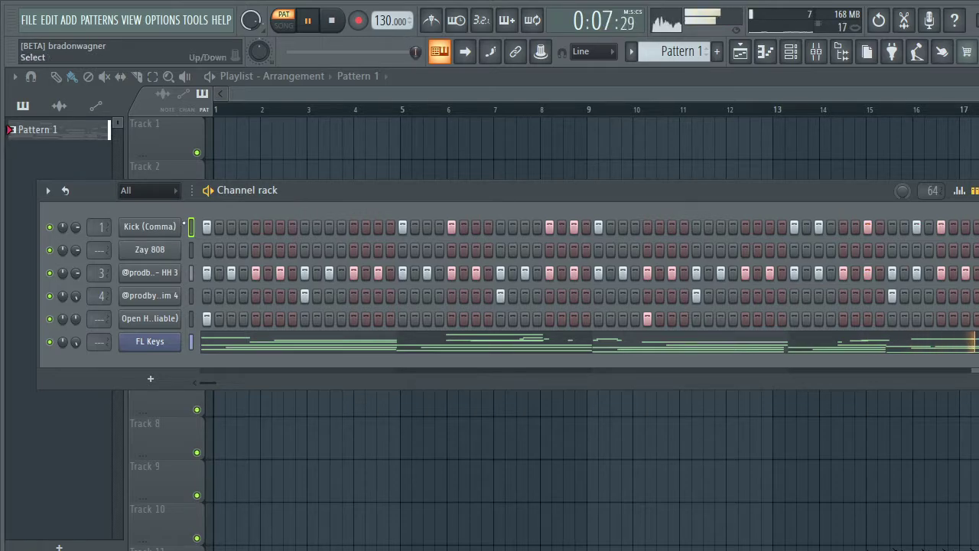
- Copy the Kick (Comma) channel's step pattern and paste it into the Zay 808 channel
right_click(153, 226)
click(350, 243)
key(space)
right_click(160, 250)
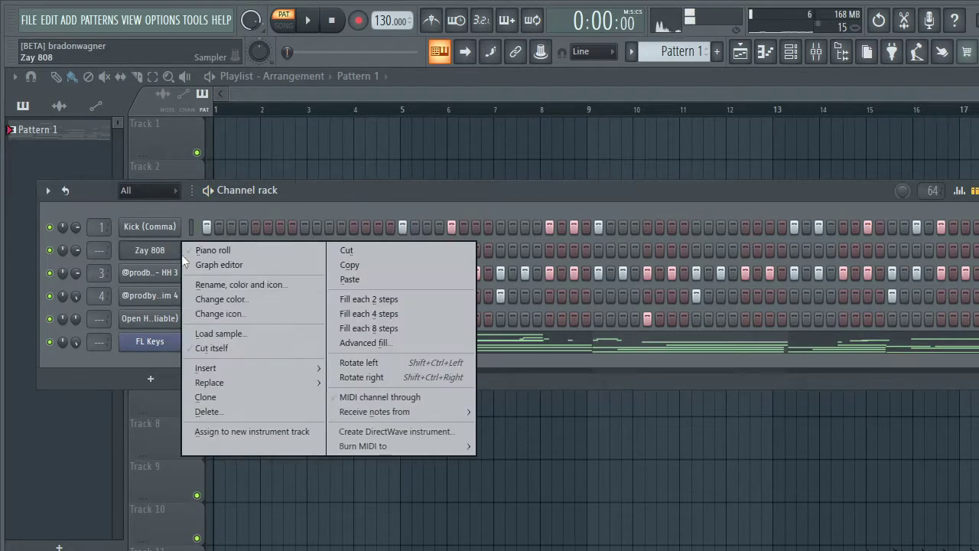
click(349, 278)
- Select all Zay 808 notes in the Piano roll and extend them with legato so each reaches the next
right_click(153, 250)
click(213, 251)
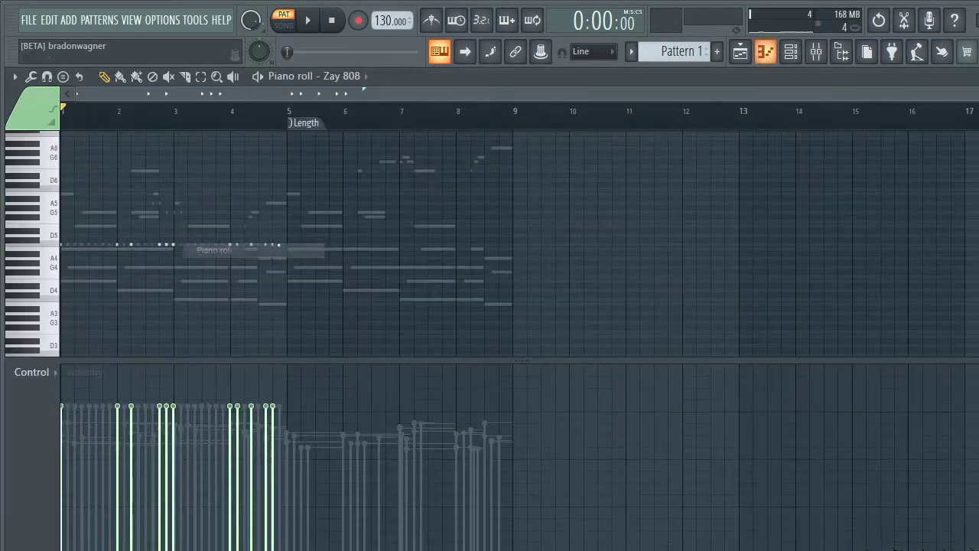
key(space)
scroll(30, 244, up, 3)
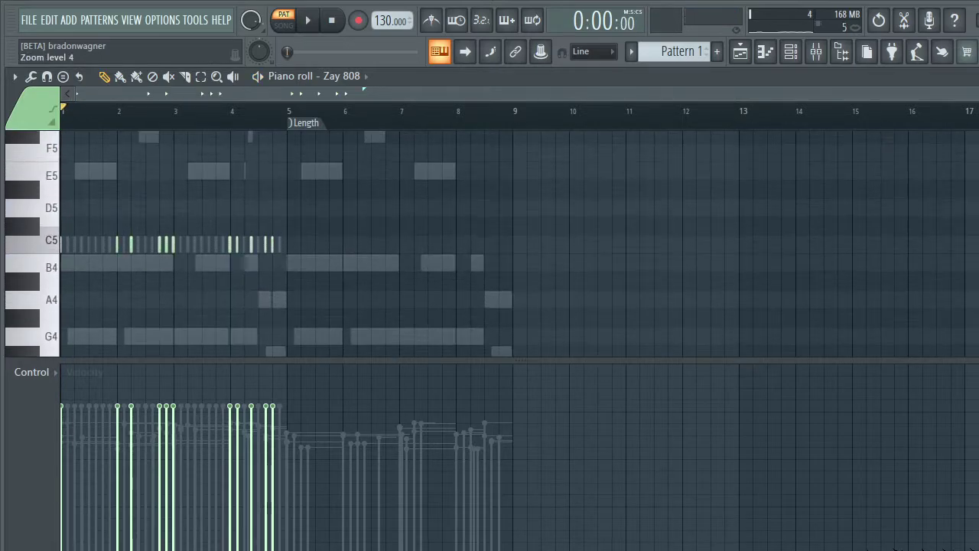
drag(378, 222, 5, 356)
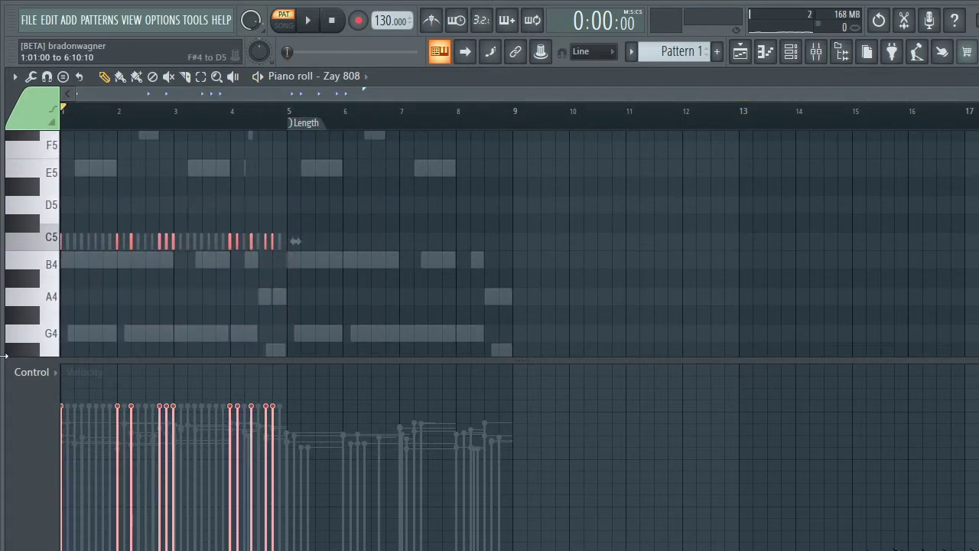
key(ctrl+l)
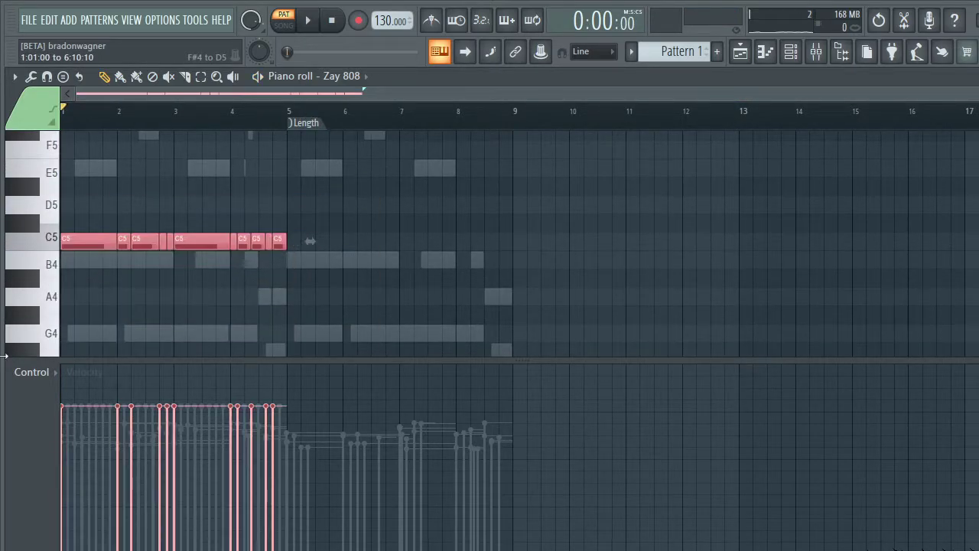
- Lower the first Zay 808 note, spanning bar 1, to B4
click(110, 239)
drag(109, 239, 105, 257)
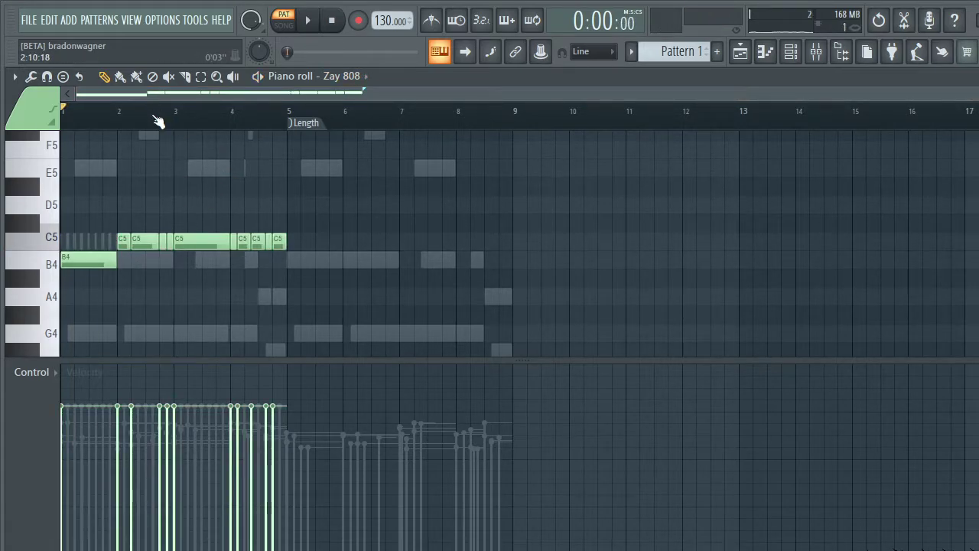
scroll(60, 159, up, 4)
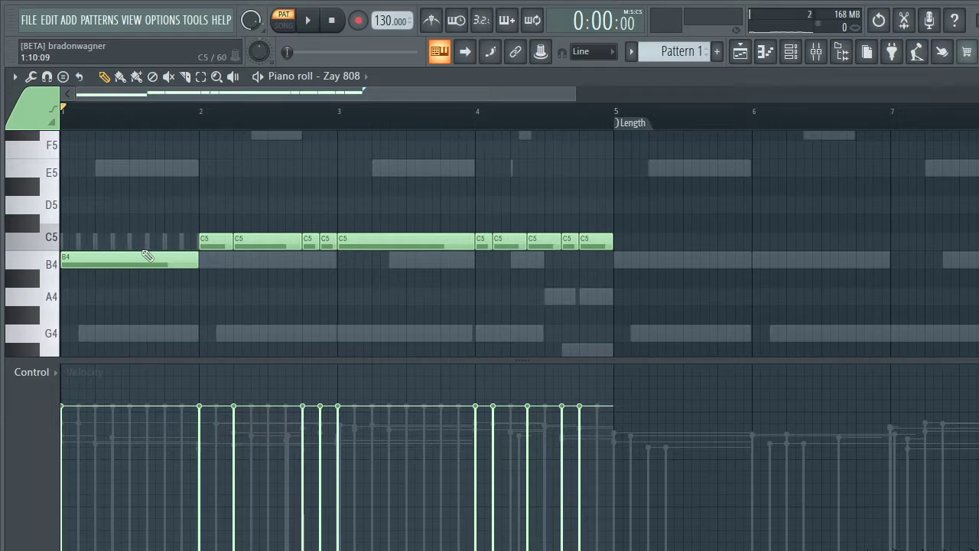
click(146, 255)
drag(137, 260, 132, 314)
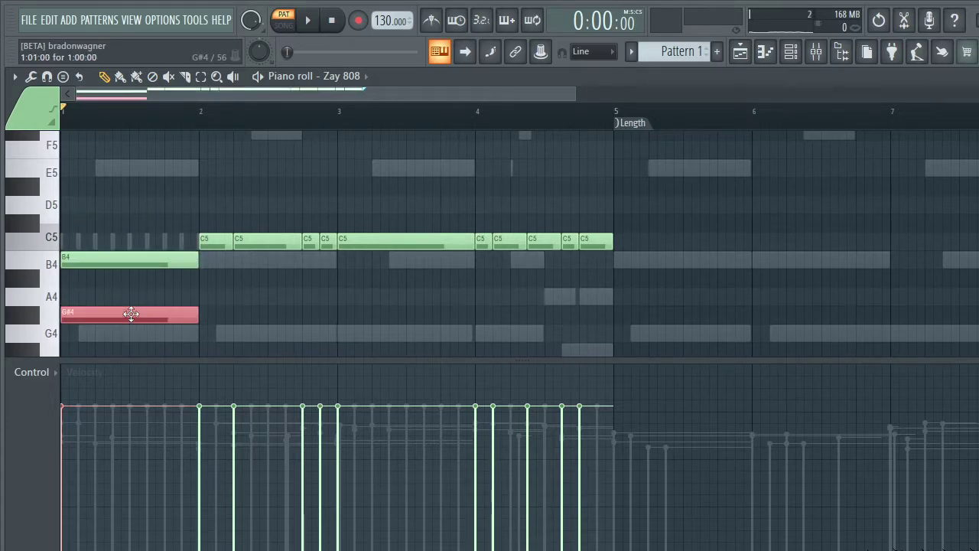
right_click(150, 316)
- Lower the first two Zay 808 notes in bar 2 to B4 and play the pattern
key(space)
drag(219, 258, 253, 273)
key(space)
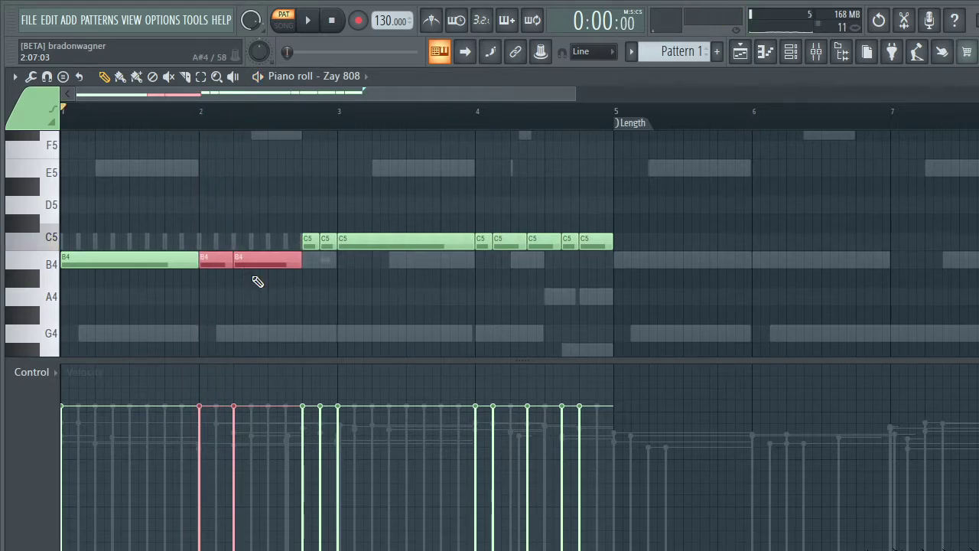
key(space)
scroll(260, 268, down, 4)
scroll(264, 254, up, 2)
click(220, 210)
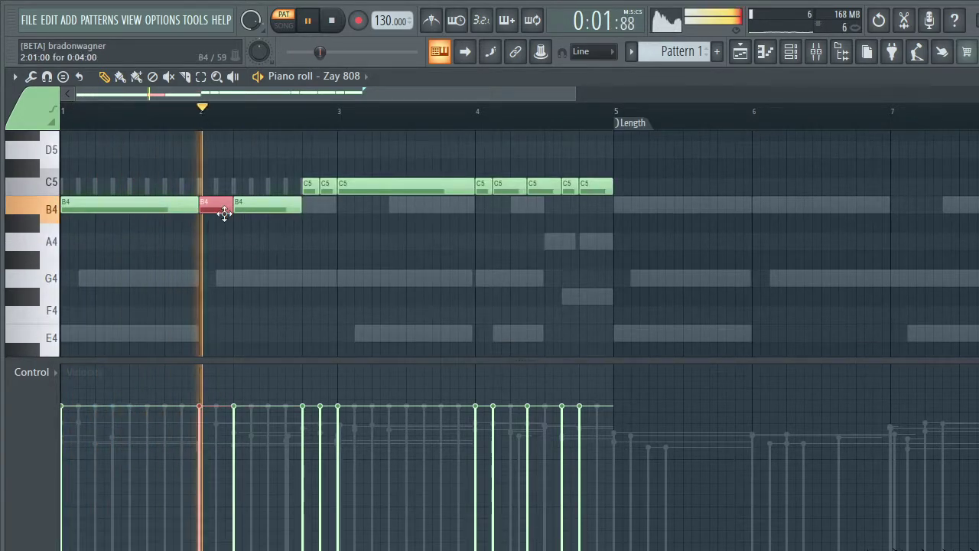
- Transpose the two short Zay 808 notes at the end of bar 2 to F#5 and play the pattern
scroll(303, 238, up, 2)
key(space)
drag(306, 241, 329, 258)
scroll(350, 256, up, 3)
scroll(352, 255, down, 2)
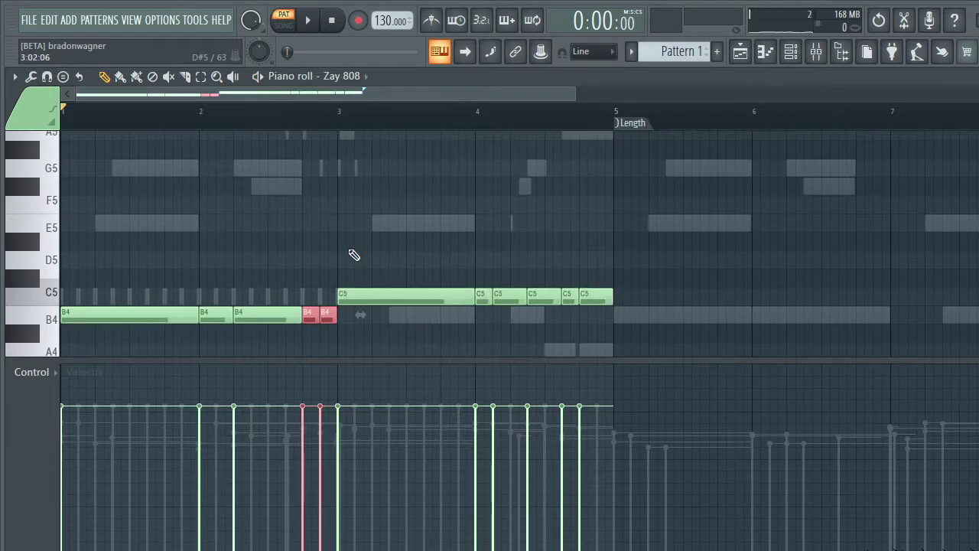
key(shift+Up)
key(shift+Up)
key(shift+Up)
key(shift+Up)
key(shift+Up)
key(shift+Up)
key(shift+Up)
key(space)
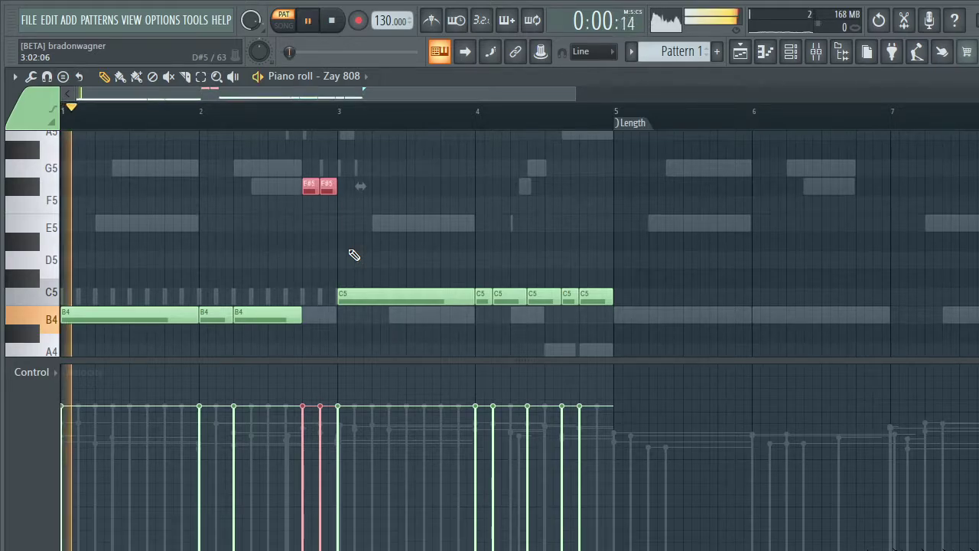
- Raise the long Zay 808 note spanning bar 3 to E5, auditioning alternative pitches against the pattern
click(372, 297)
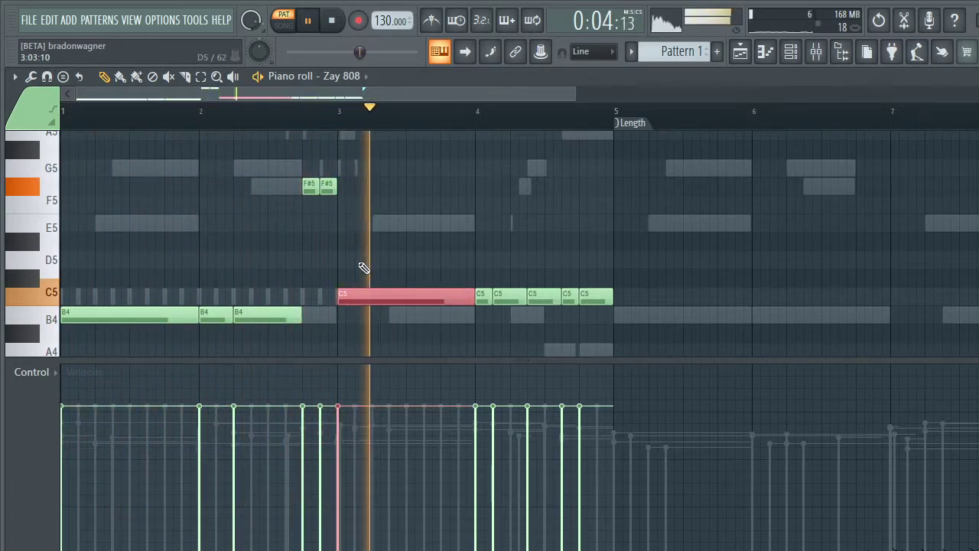
key(space)
key(shift+Down)
key(space)
key(shift+Up)
key(shift+Up)
key(shift+Up)
key(shift+Up)
key(shift+Down)
scroll(367, 267, down, 1)
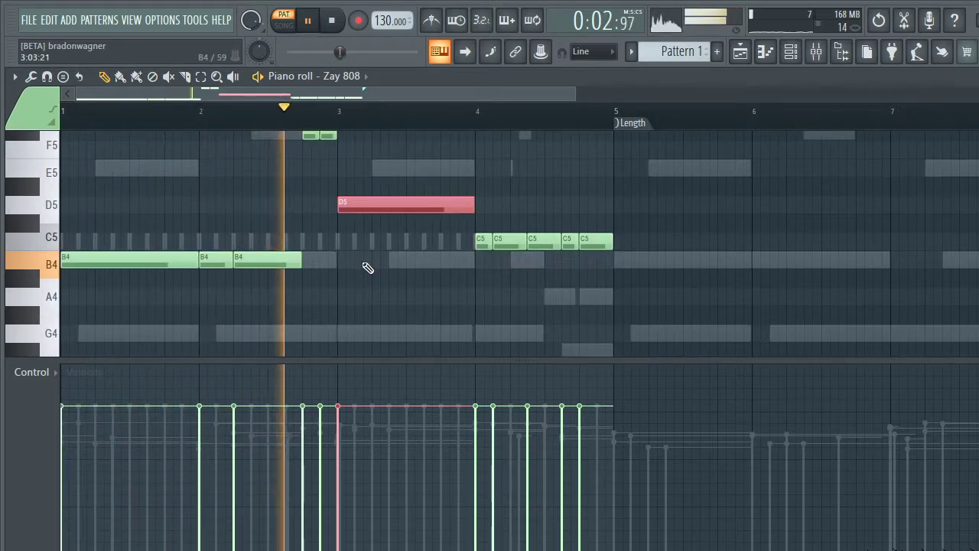
key(shift+Down)
key(shift+Down)
key(shift+Up)
key(shift+Up)
key(shift+Up)
key(shift+Up)
key(space)
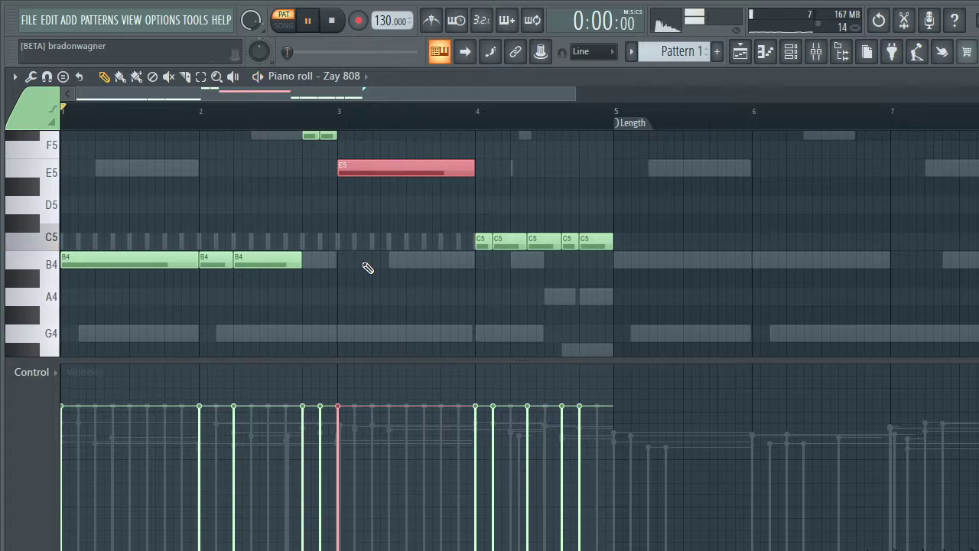
key(space)
- Lower all five Zay 808 notes in bar 4 to B4 while the pattern plays
click(480, 245)
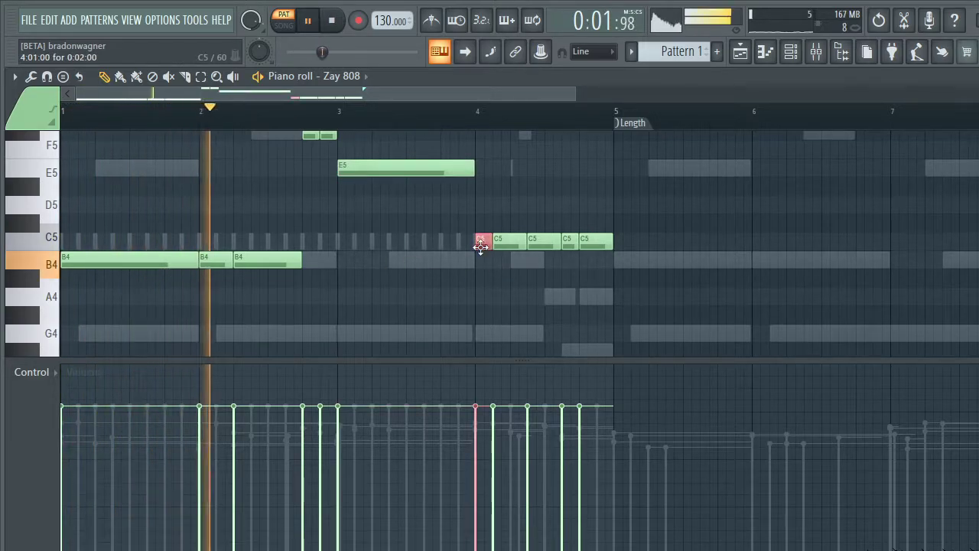
shift+click(510, 243)
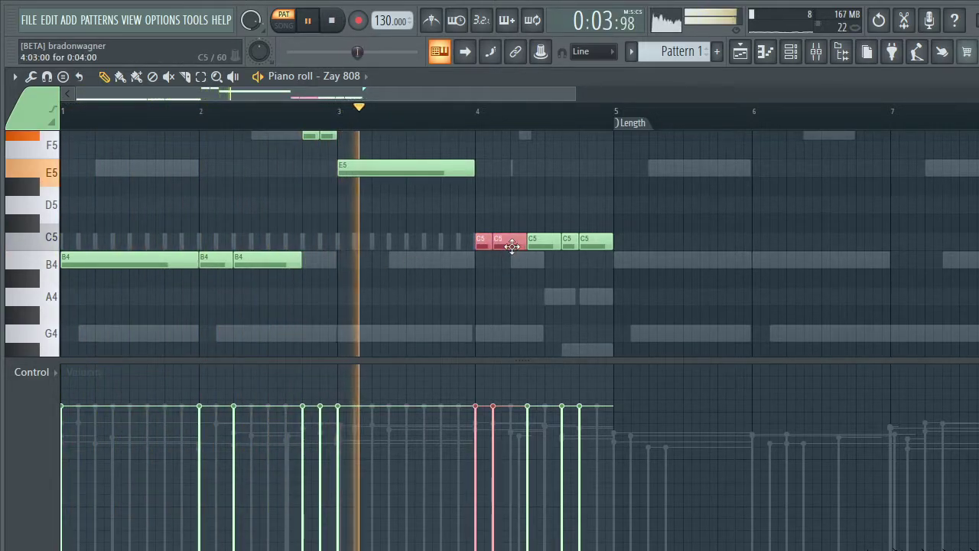
scroll(426, 267, up, 2)
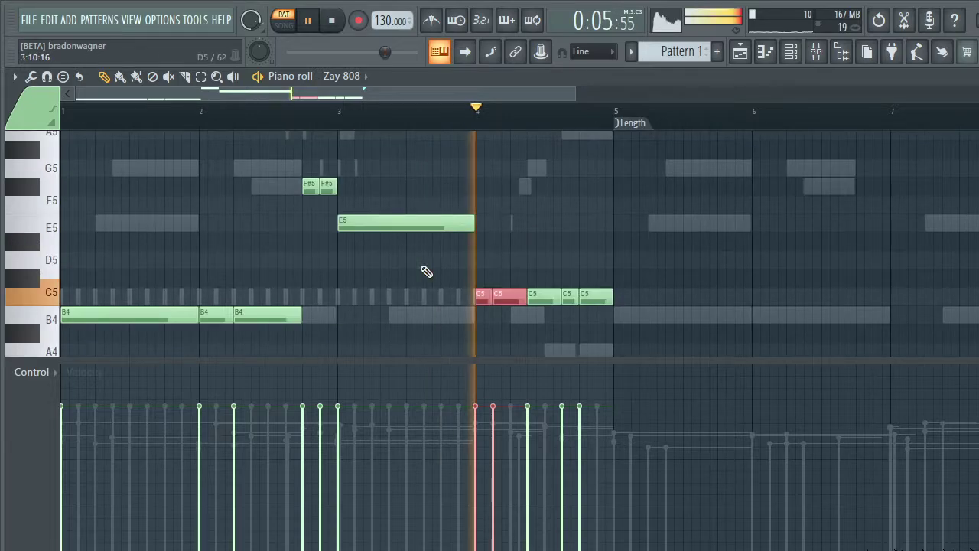
key(space)
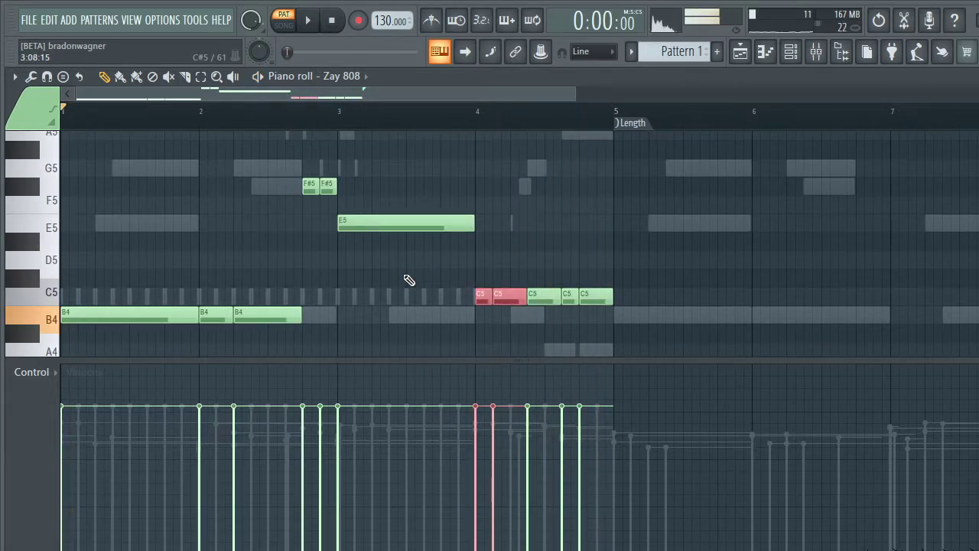
key(space)
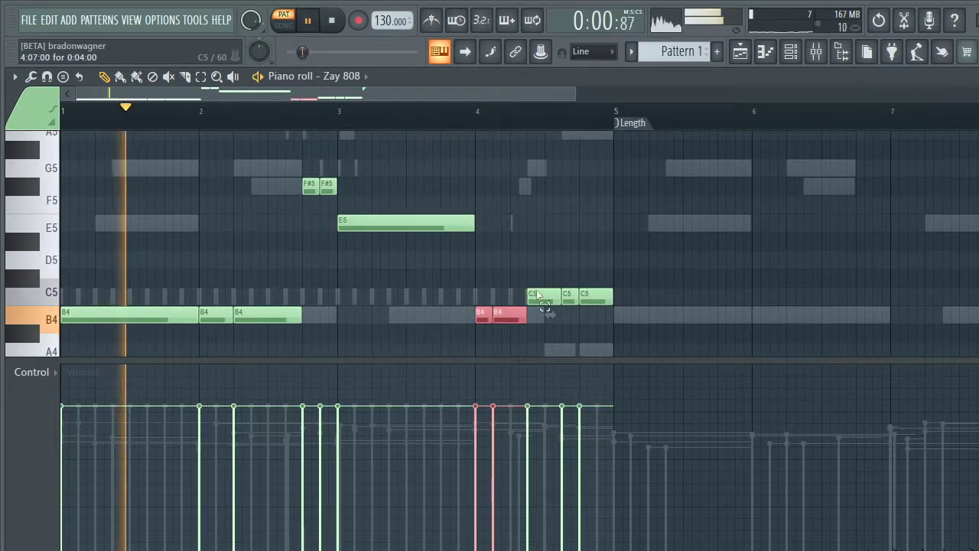
drag(590, 287, 525, 300)
key(Down)
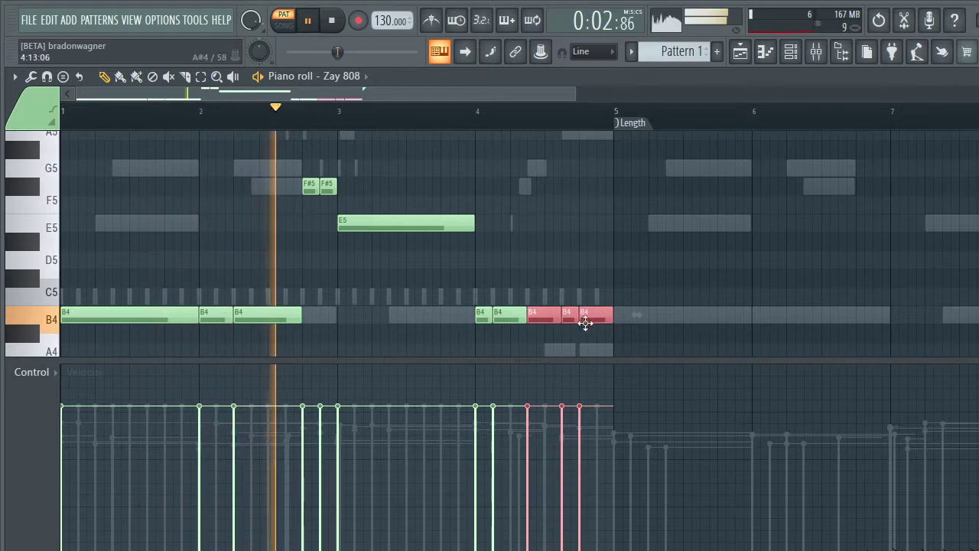
- Lower the last Zay 808 note in bar 4 to A4 and close the Piano roll
click(586, 314)
key(Down)
key(Down)
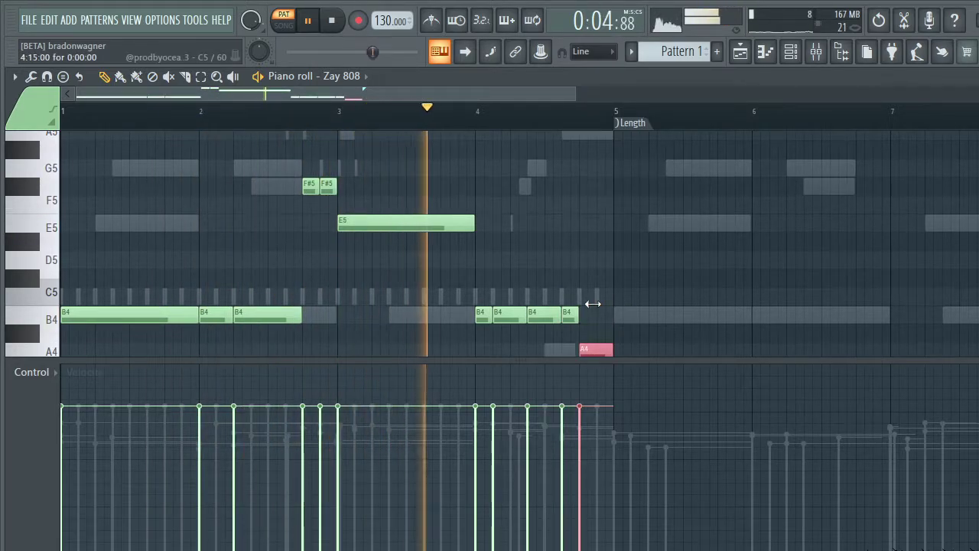
scroll(563, 311, down, 2)
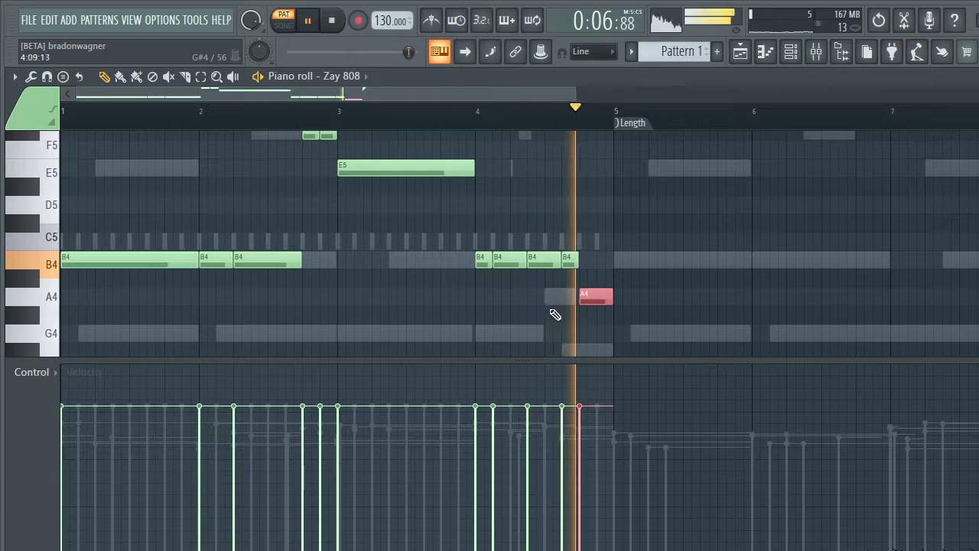
key(Escape)
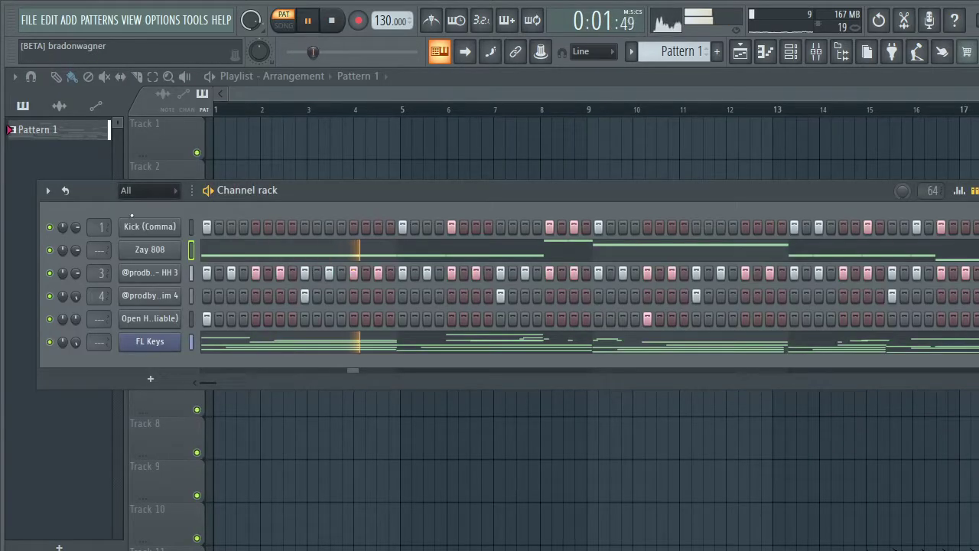
- Try to add the Mini Grand plugin as a new channel from the full generator list
click(150, 378)
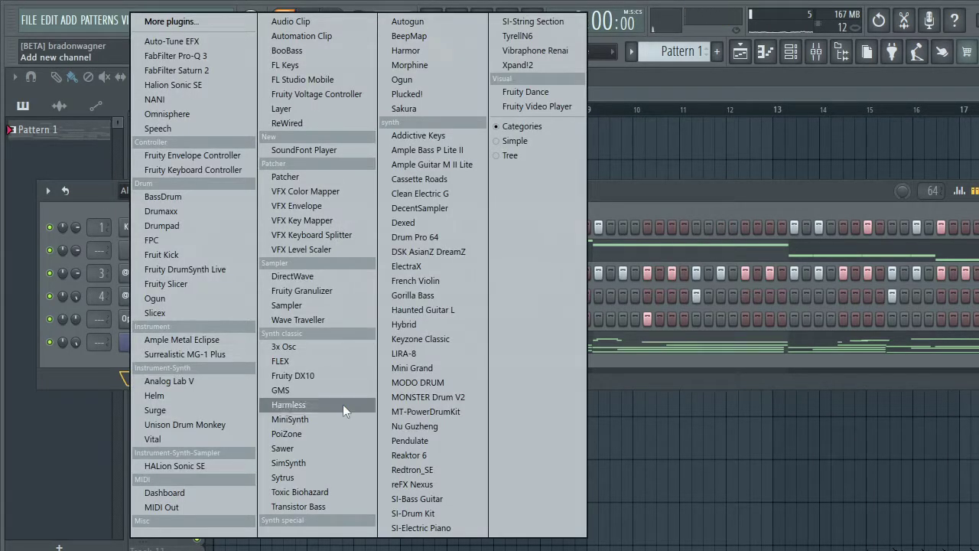
click(179, 23)
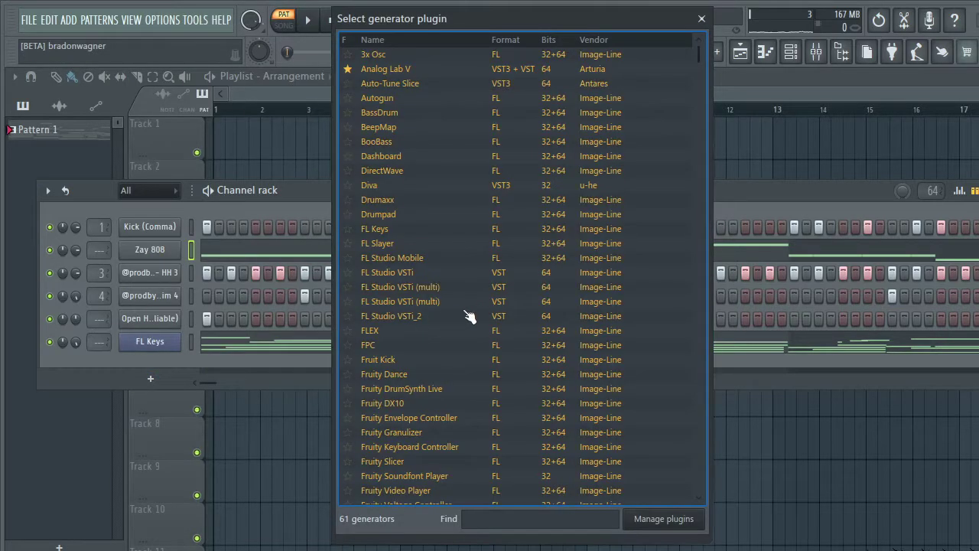
scroll(431, 147, down, 10)
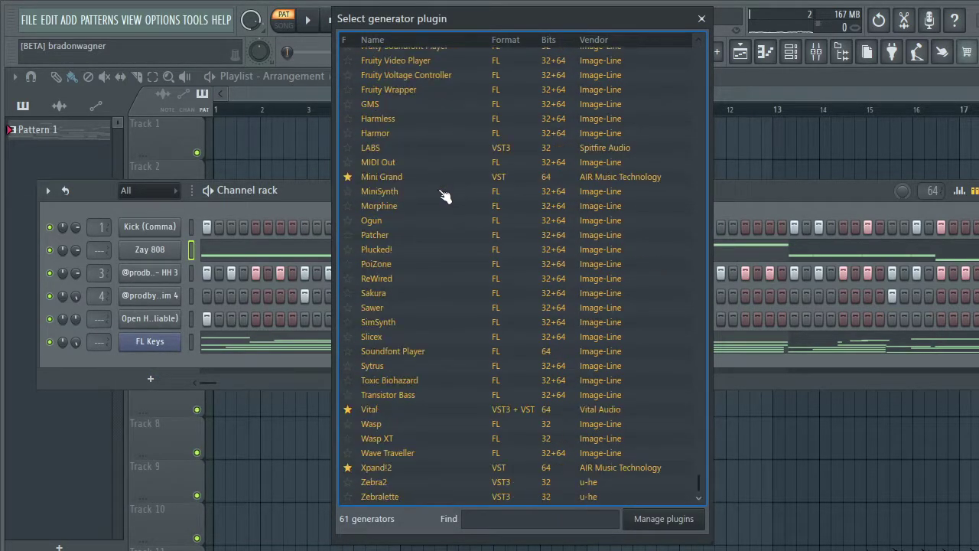
click(405, 179)
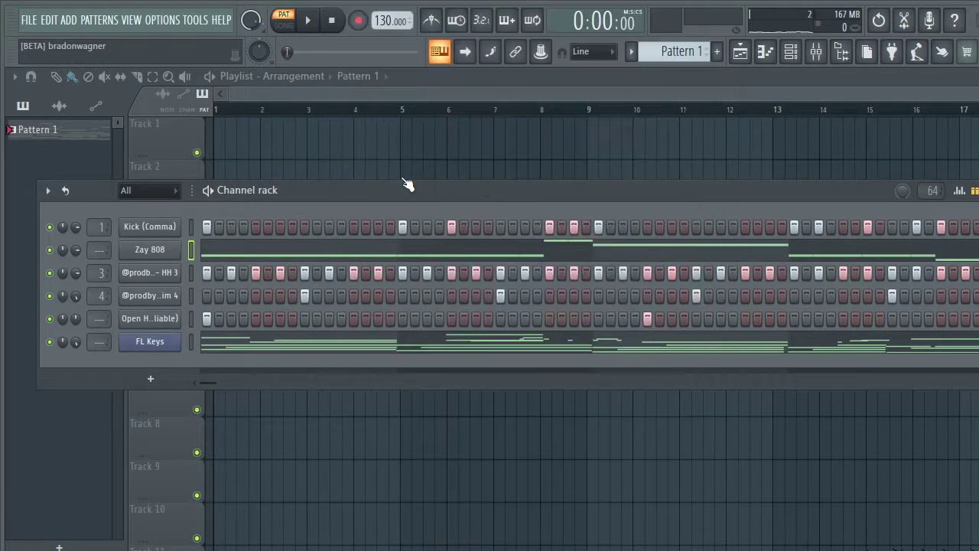
key(Return)
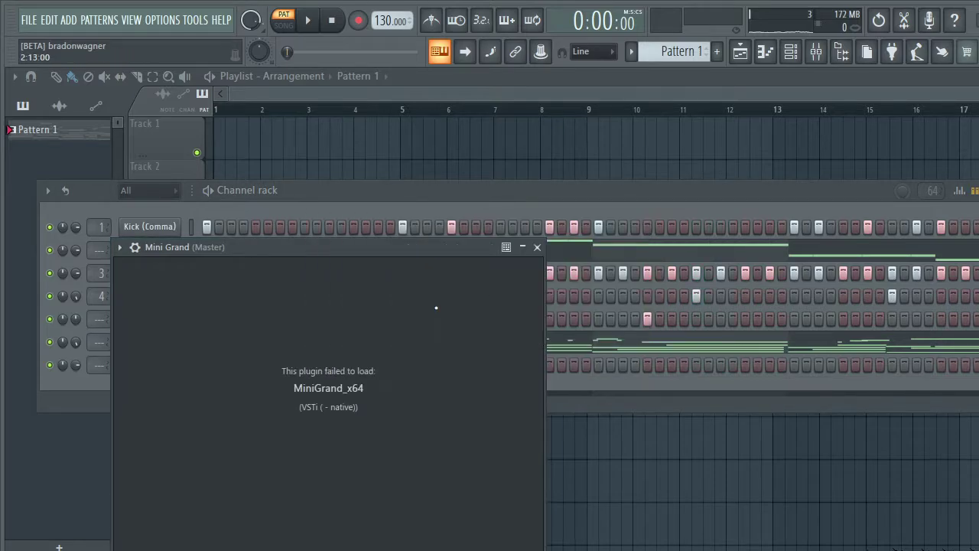
- Close the Mini Grand plugin window and delete its channel from the Channel rack
click(537, 247)
right_click(139, 377)
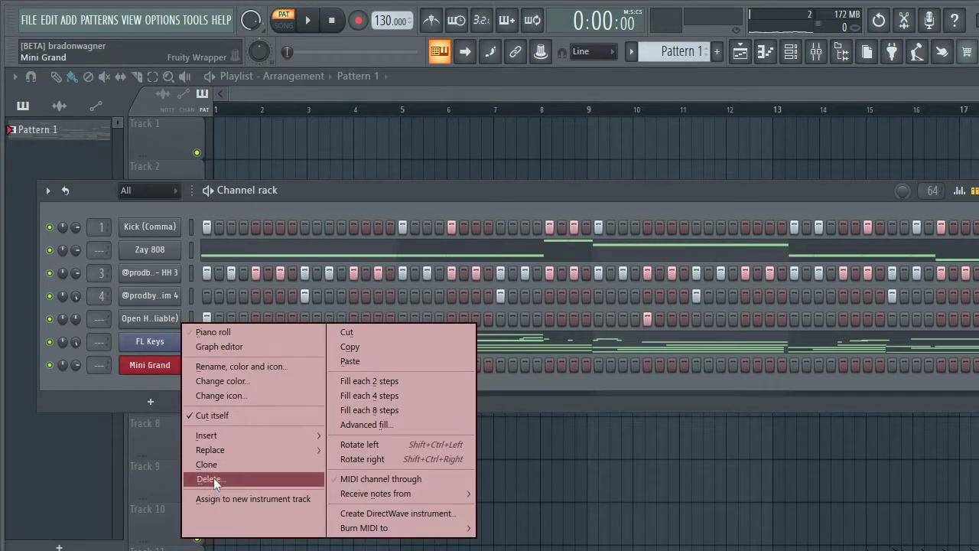
click(214, 481)
- Add a FLEX channel and load a random Essential Guitars preset, Piezoish Xtra
click(162, 377)
click(299, 361)
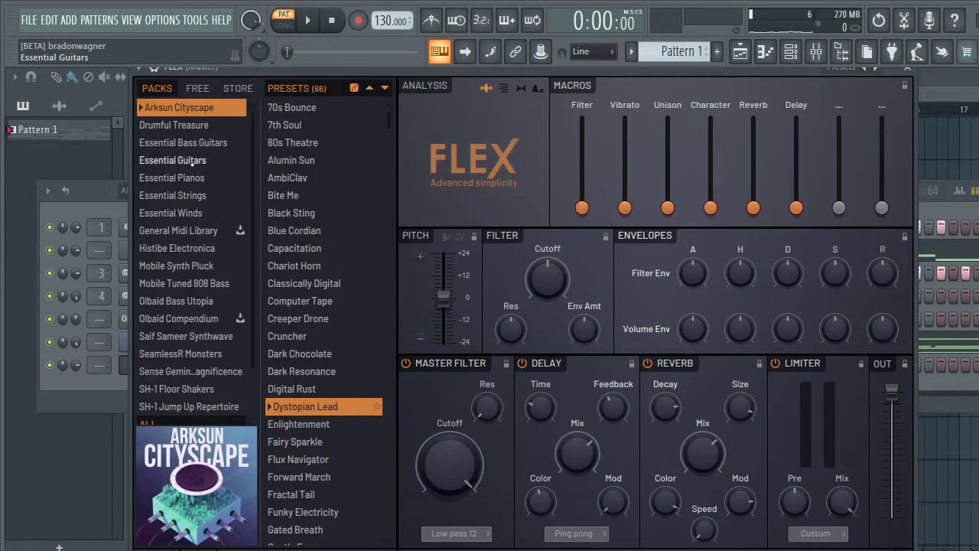
click(192, 162)
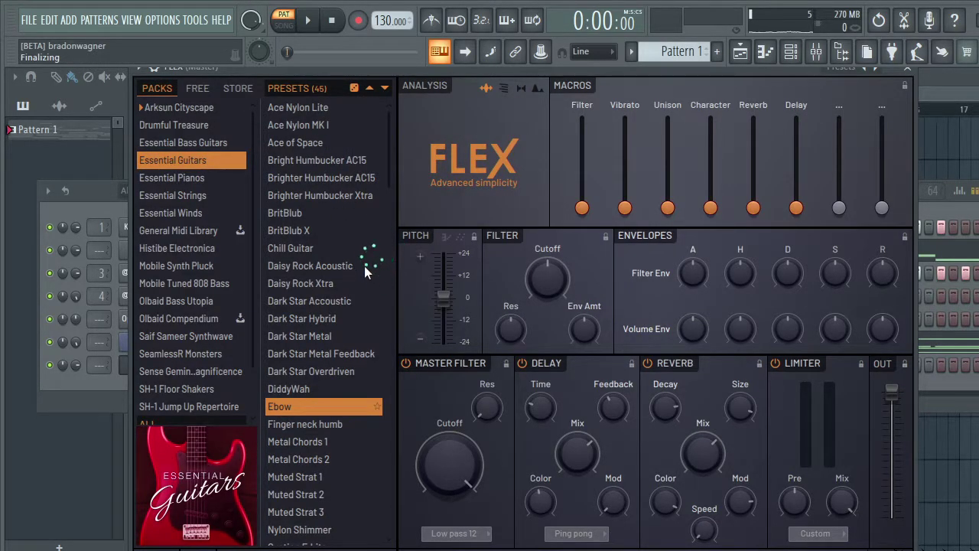
scroll(365, 264, down, 17)
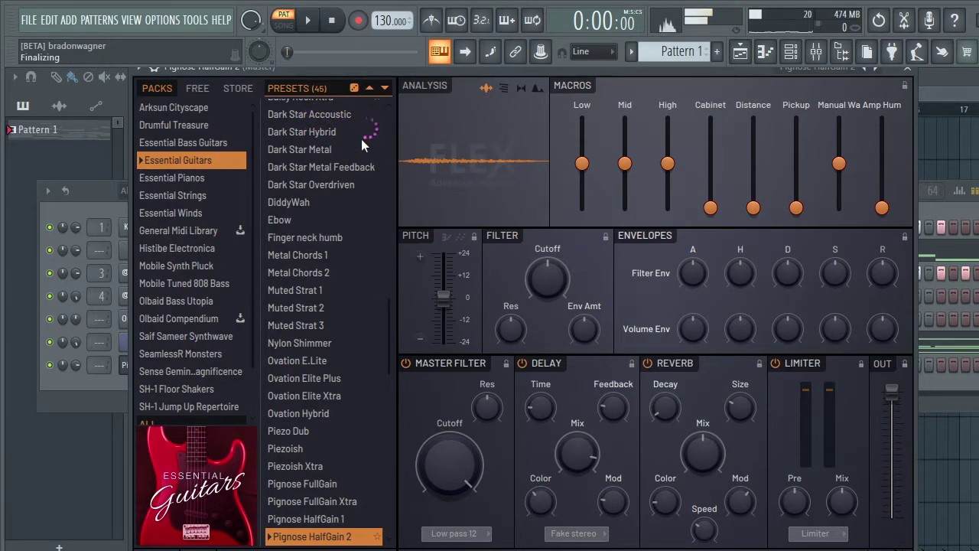
click(354, 88)
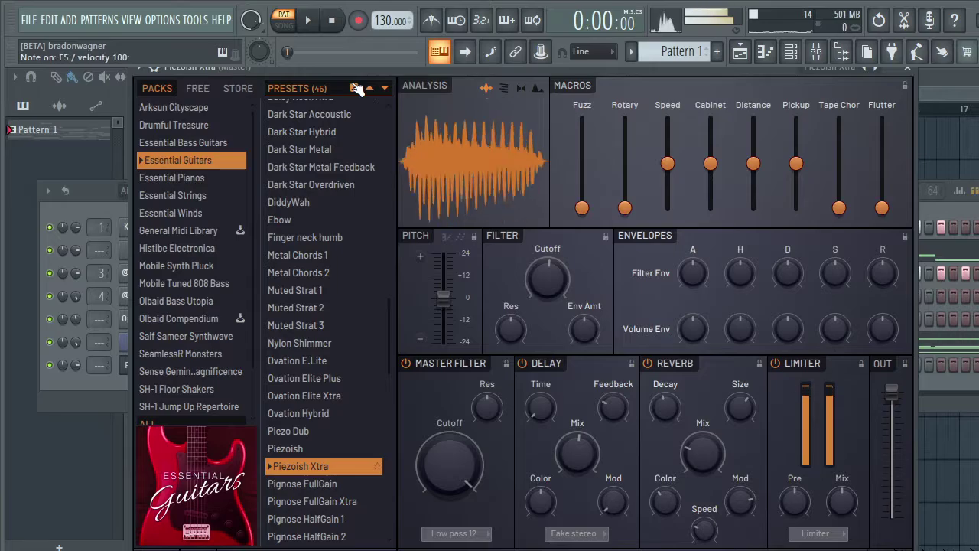
click(908, 70)
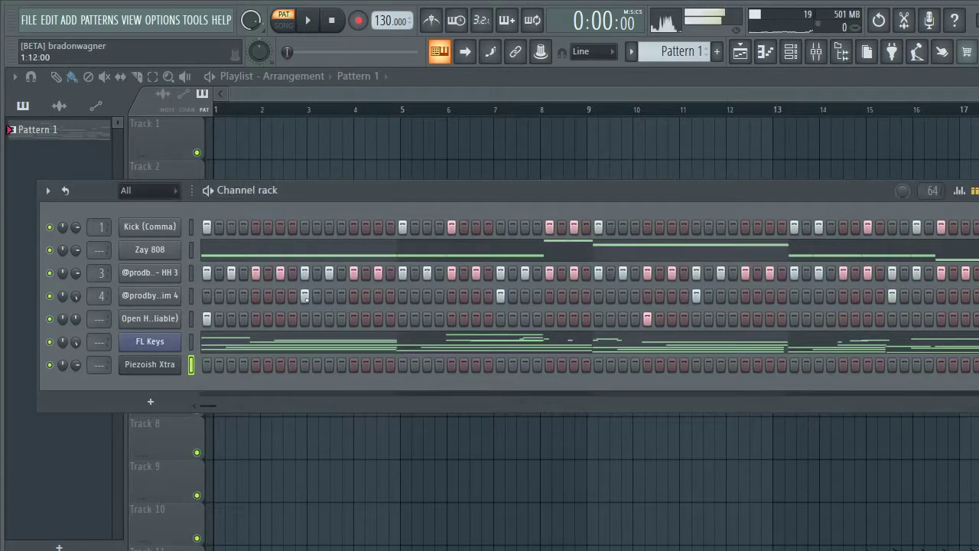
- Copy the FL Keys notes and paste them into the Piezoish Xtra channel
right_click(136, 346)
click(338, 350)
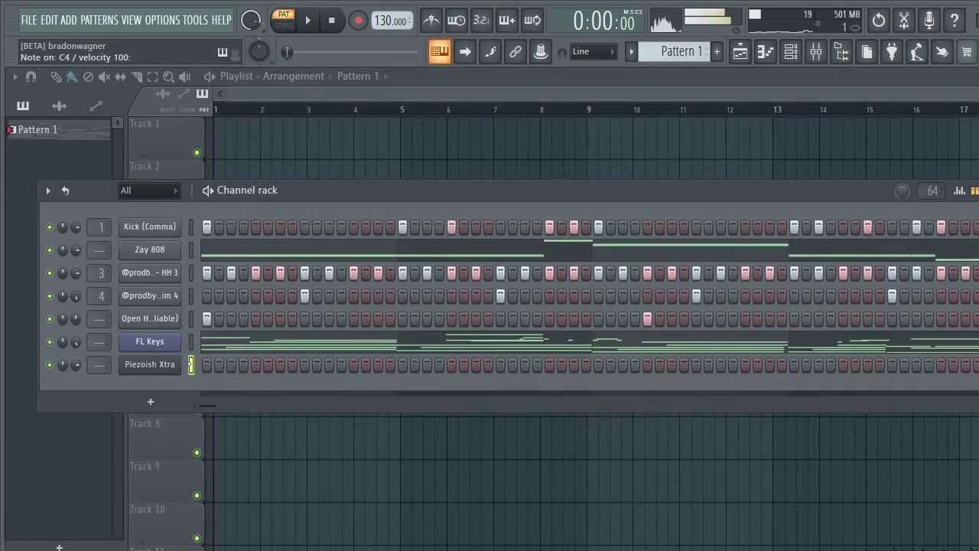
right_click(184, 368)
click(344, 362)
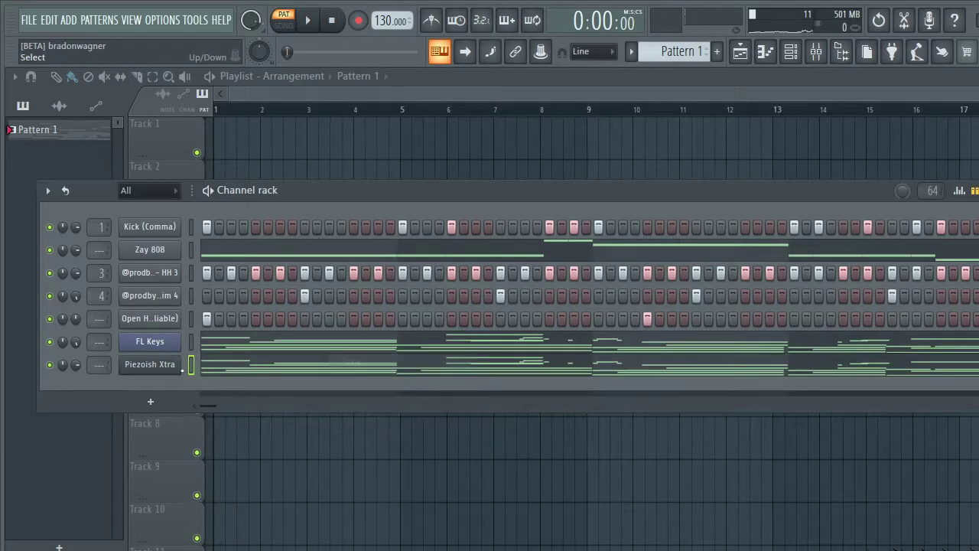
- Delete all Piezoish Xtra notes from B4 downward in the Piano roll, keeping the upper melody, and play the pattern
click(218, 370)
scroll(492, 123, down, 2)
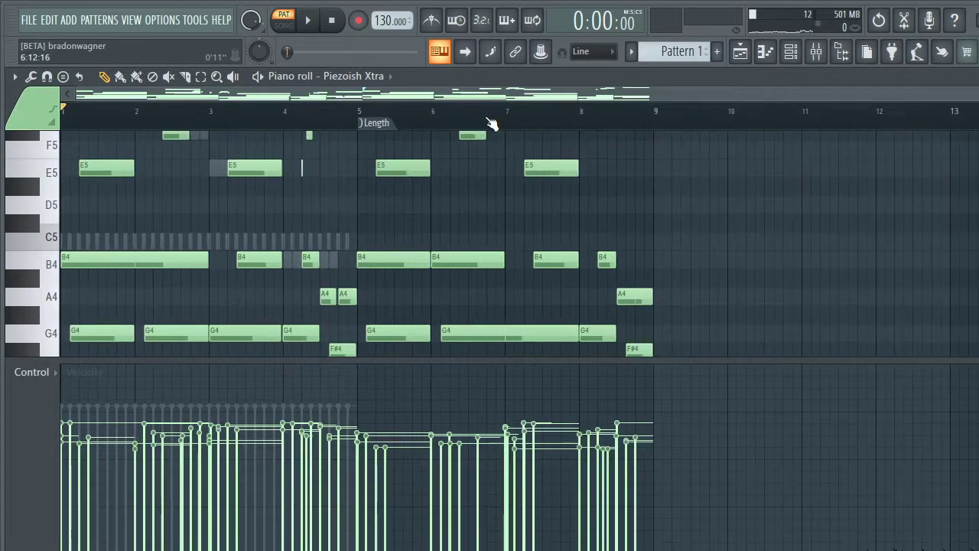
drag(681, 230, 61, 329)
scroll(416, 299, up, 5)
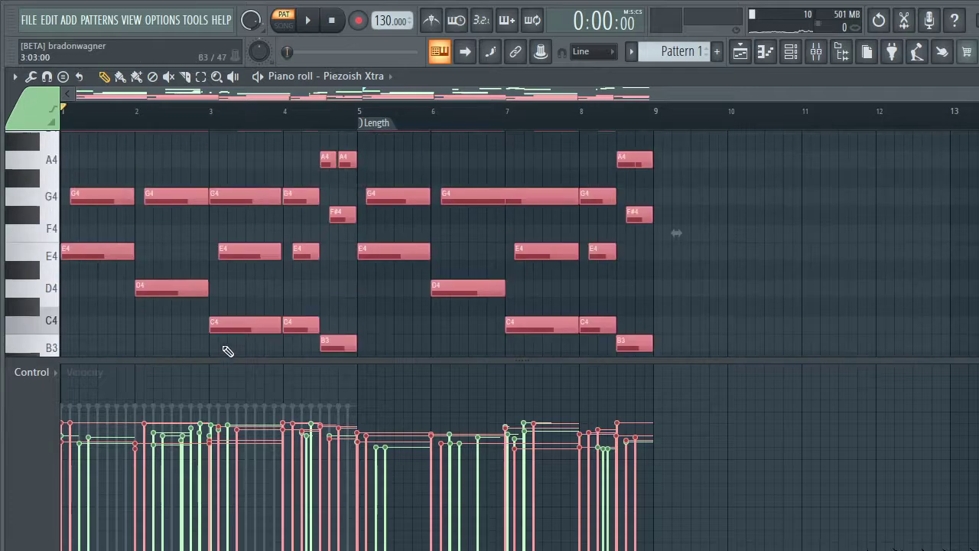
click(415, 298)
scroll(252, 306, down, 2)
key(space)
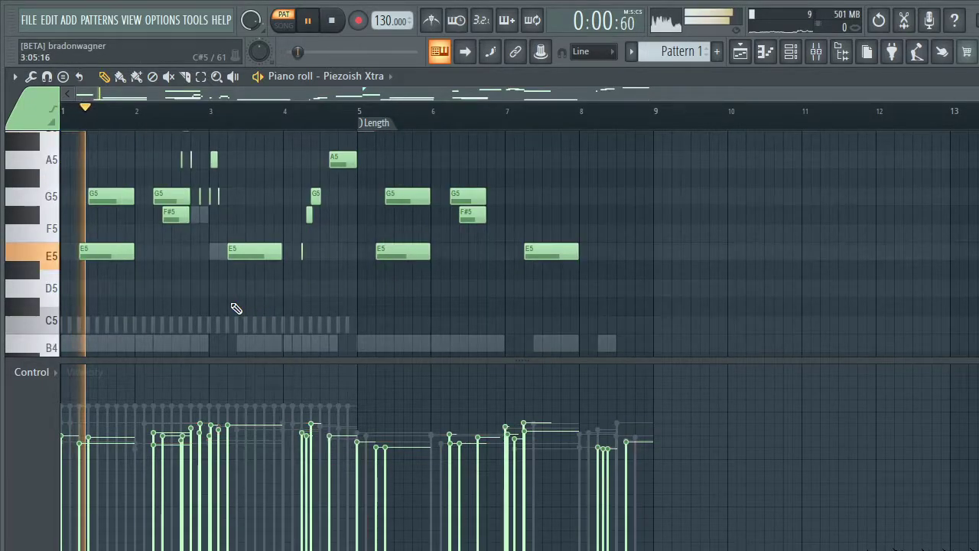
scroll(237, 306, up, 2)
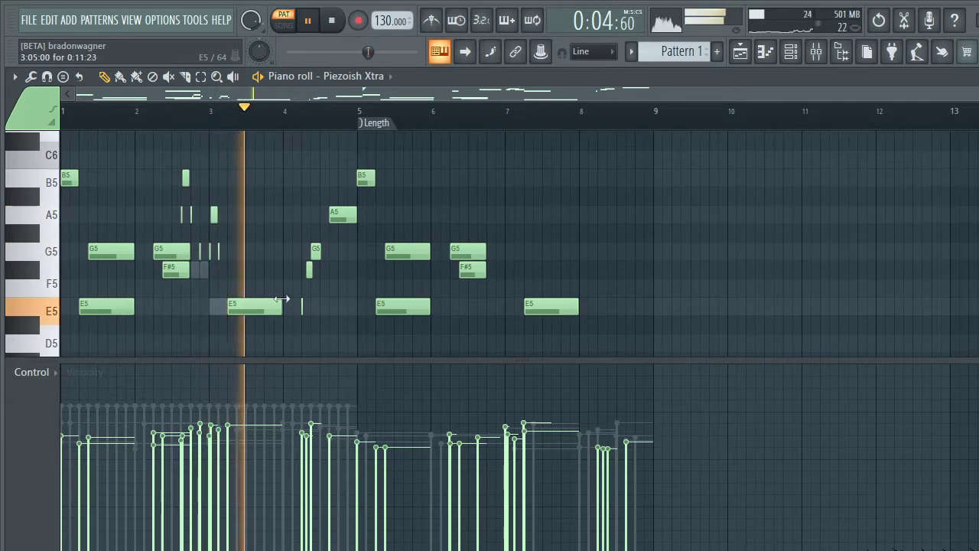
scroll(329, 290, down, 2)
- Open the Piezoish Xtra channel's FLEX, look through its sound packs, and load Flutes Staccato from the Essential Winds pack
key(F6)
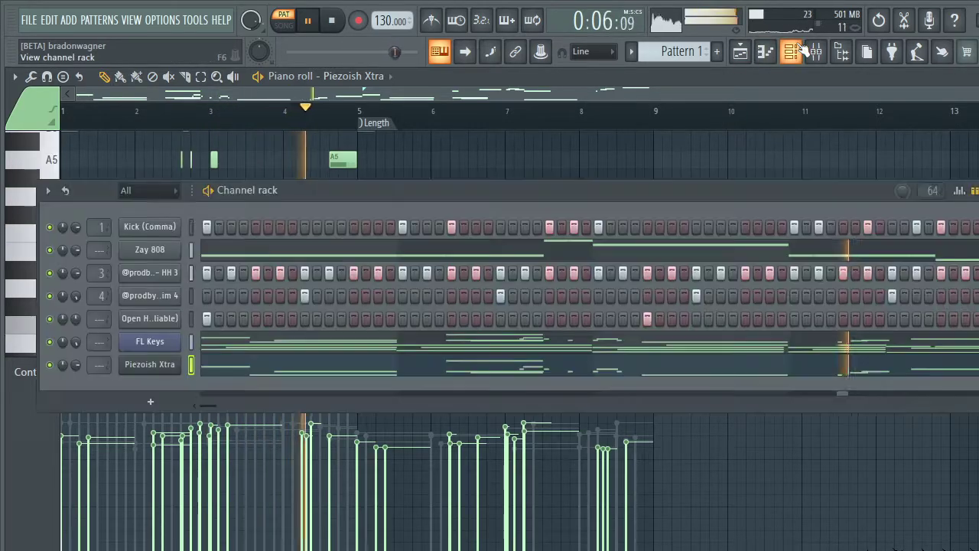
click(150, 365)
key(space)
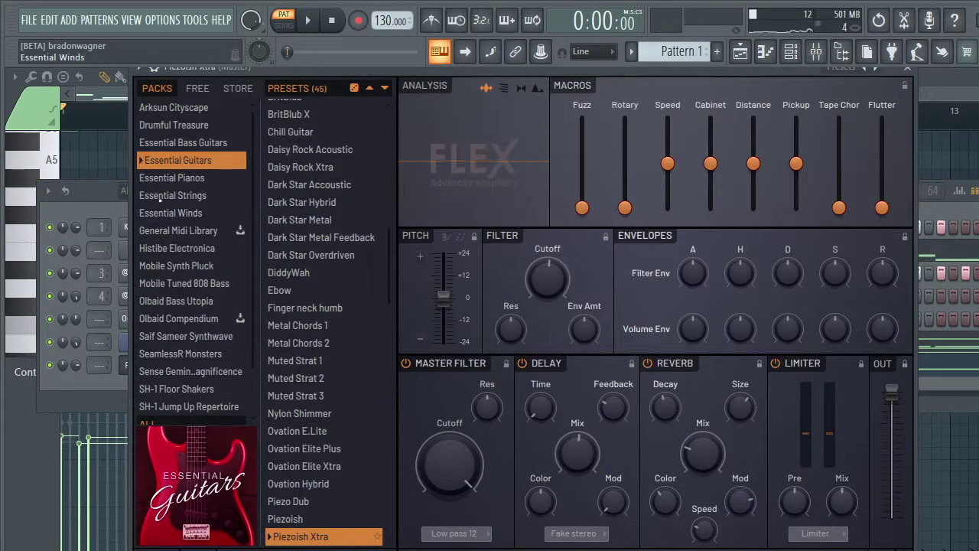
scroll(169, 222, down, 2)
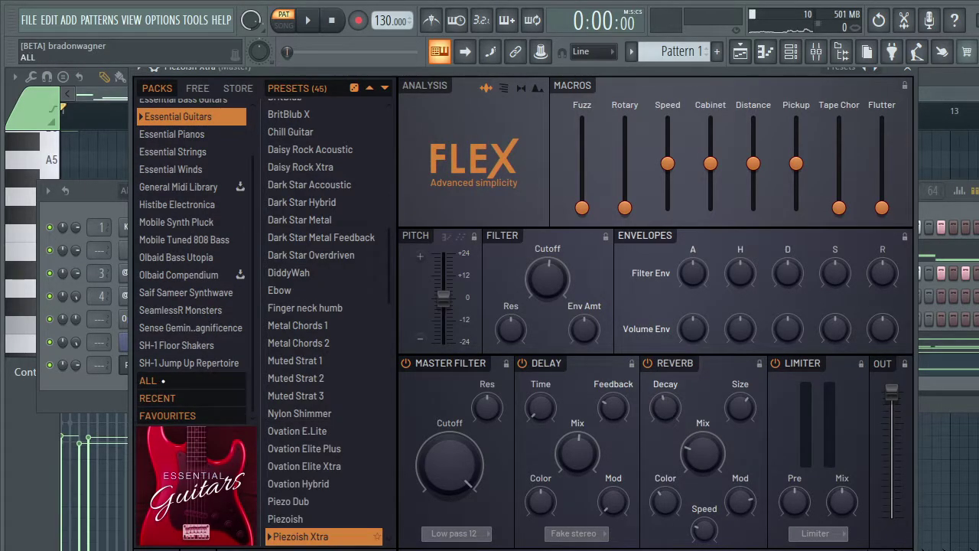
click(163, 380)
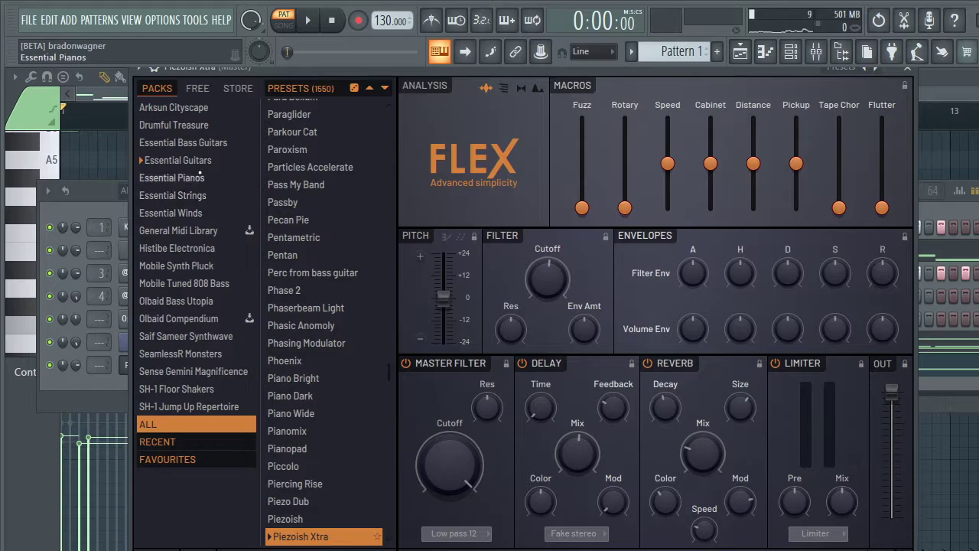
click(210, 195)
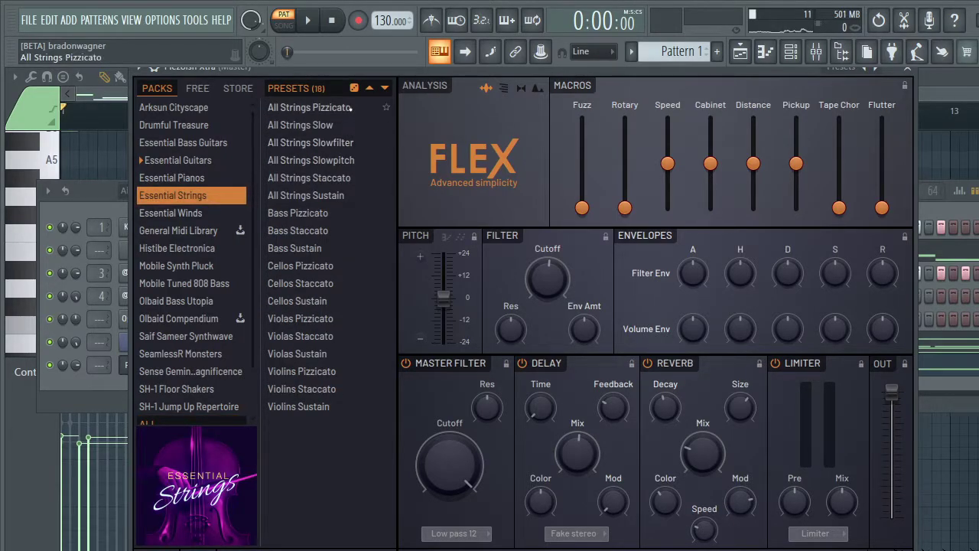
click(185, 213)
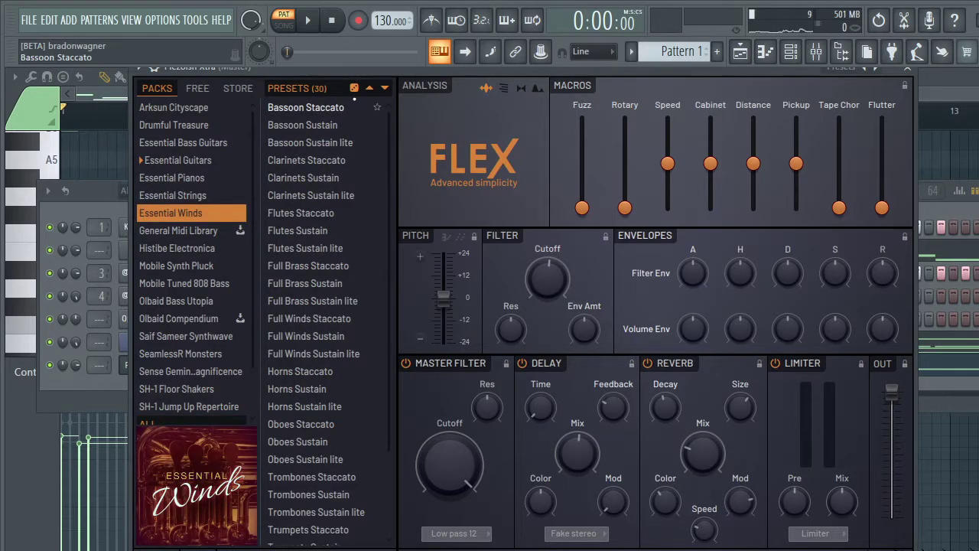
scroll(352, 171, down, 1)
click(353, 171)
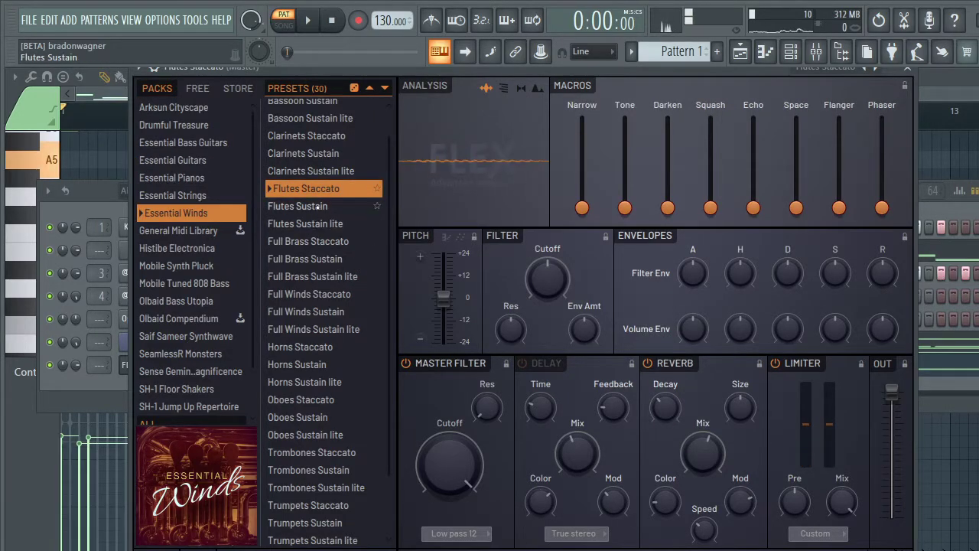
- Audition the Flutes Sustain and Flutes Sustain lite presets against the pattern, and switch back to Flutes Staccato
click(318, 206)
key(n)
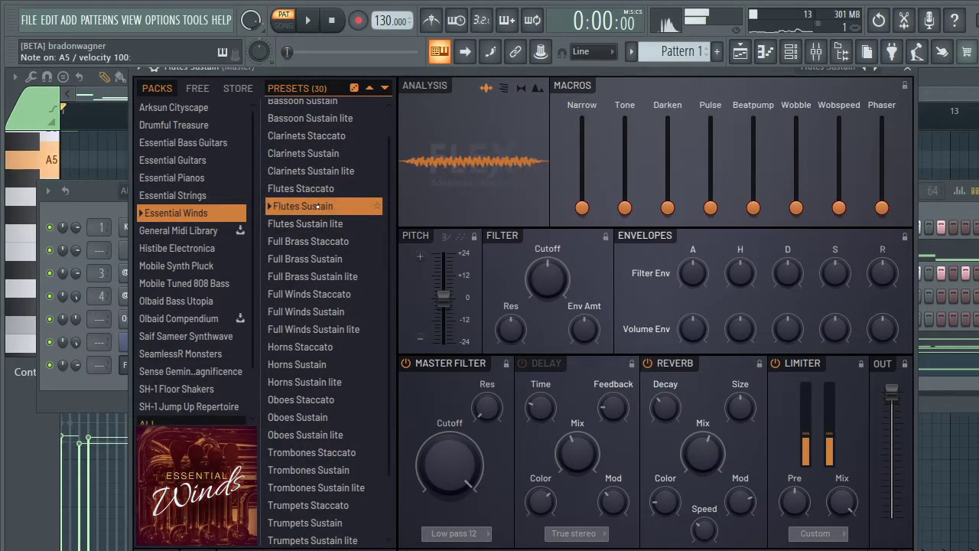
click(326, 223)
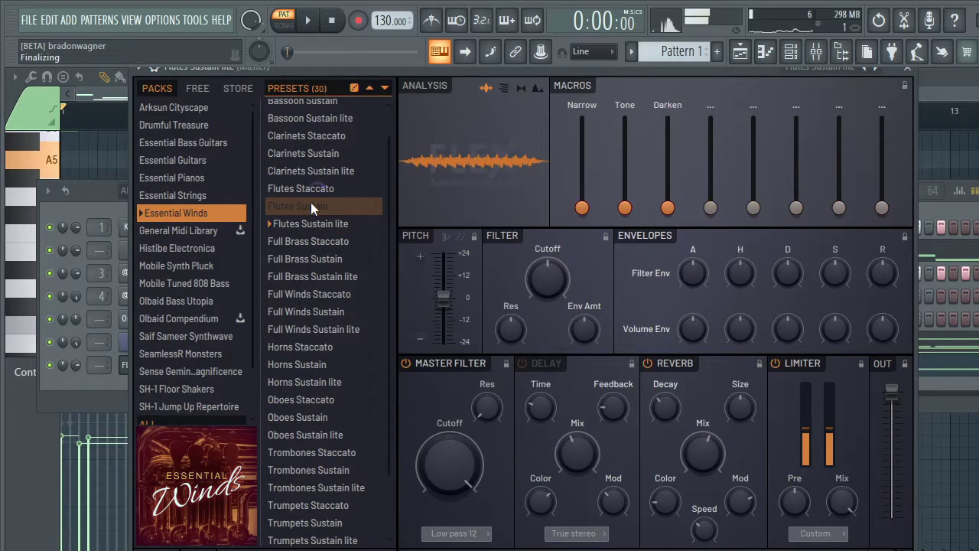
click(311, 203)
key(space)
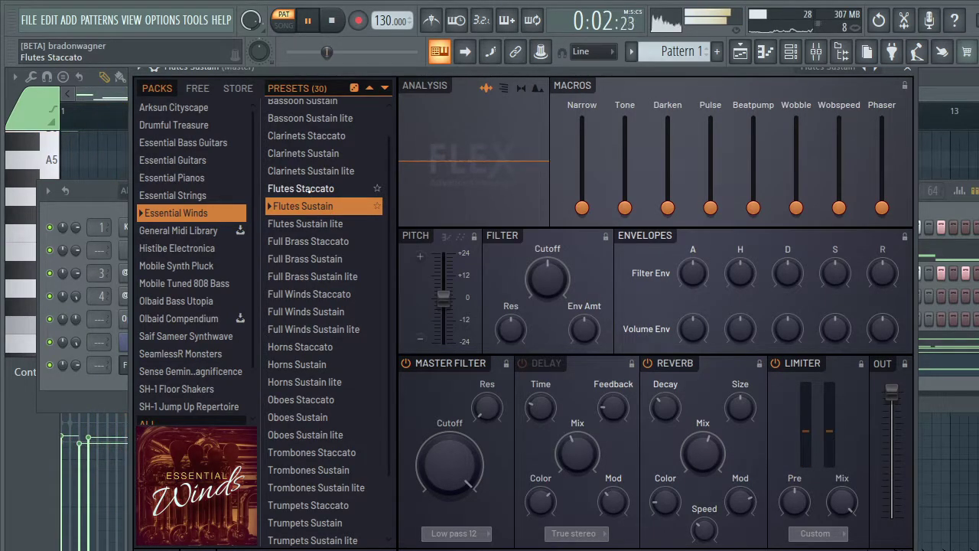
click(309, 190)
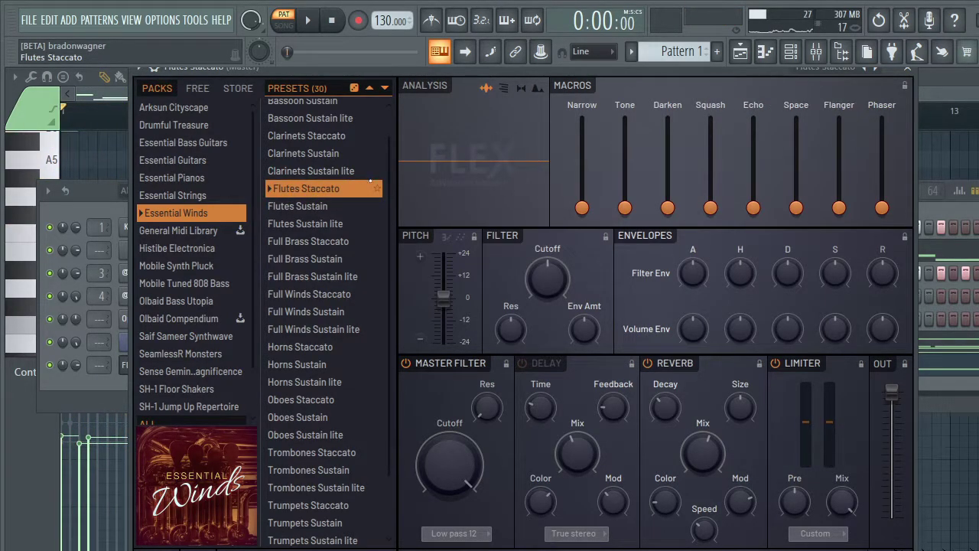
click(908, 67)
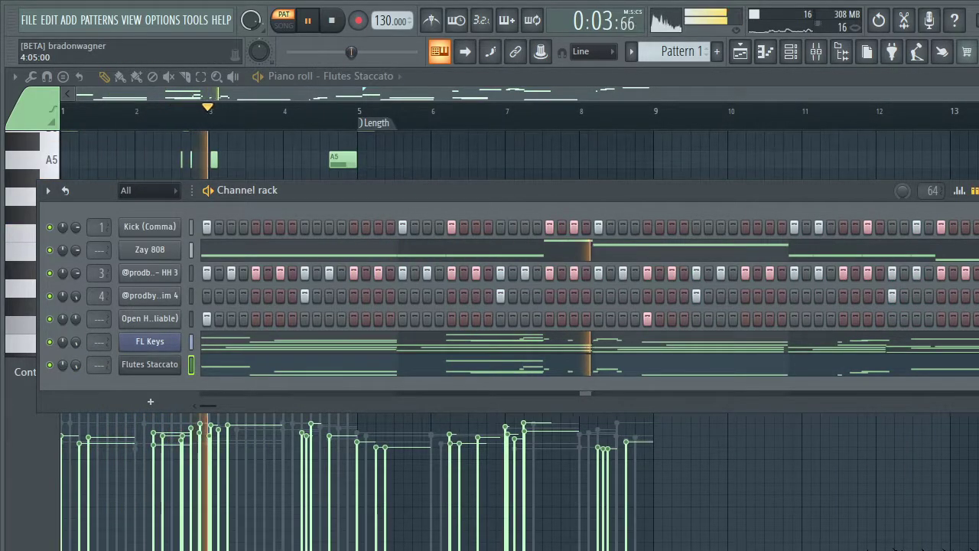
key(F6)
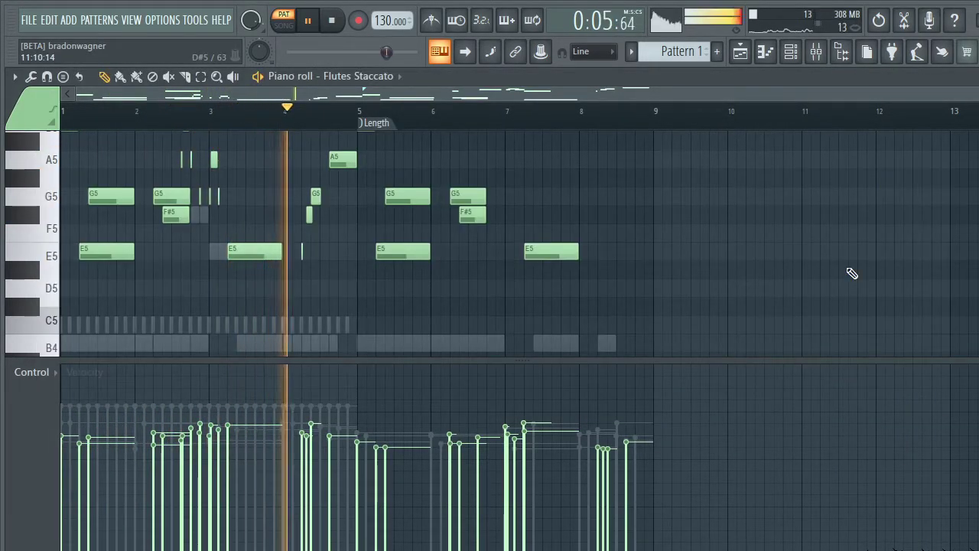
key(F5)
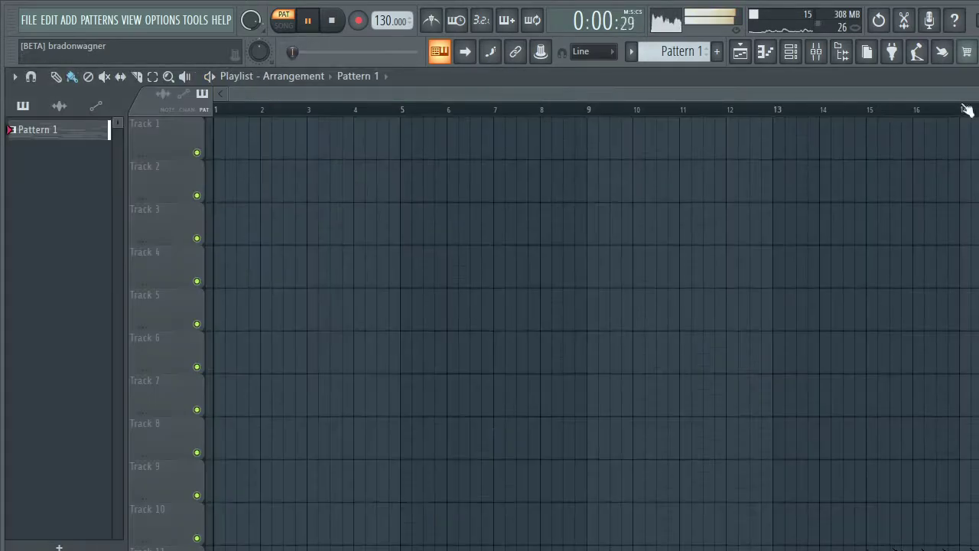
key(F6)
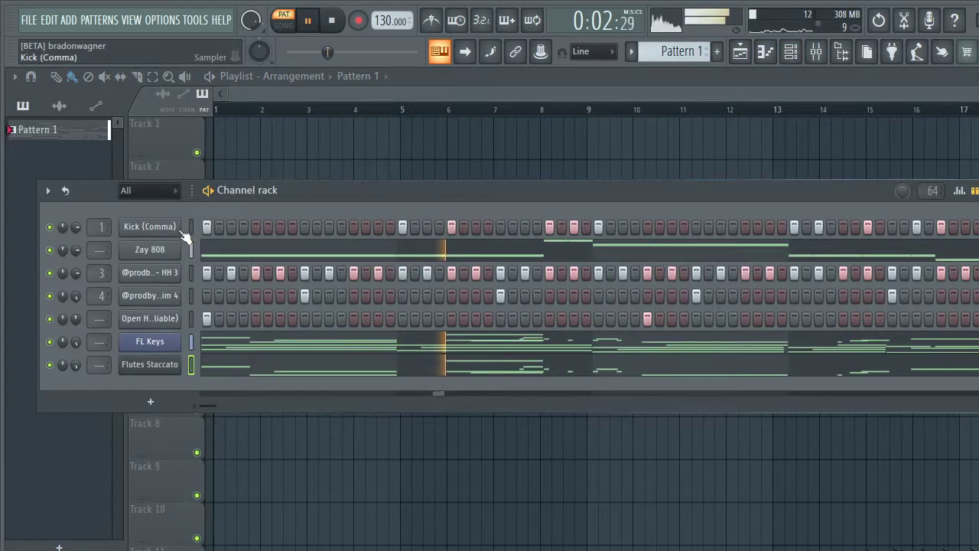
right_click(177, 269)
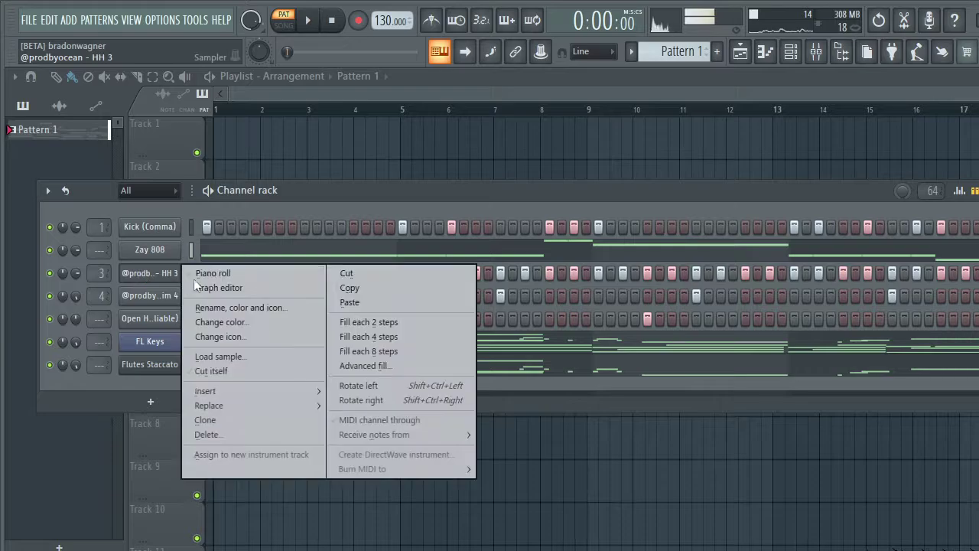
click(201, 272)
- Load HH #2 from the 'Anti Social' Drum MIDI Kit's Hi Hat folder into the hi-hat Piano roll and play it
click(841, 51)
scroll(505, 291, up, 2)
click(509, 324)
scroll(508, 324, down, 2)
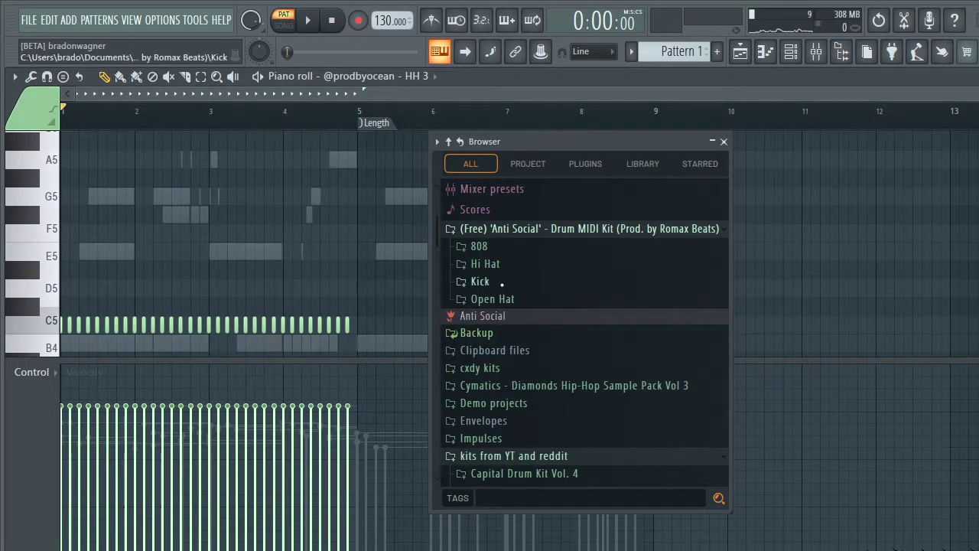
click(485, 263)
drag(479, 298, 269, 323)
key(space)
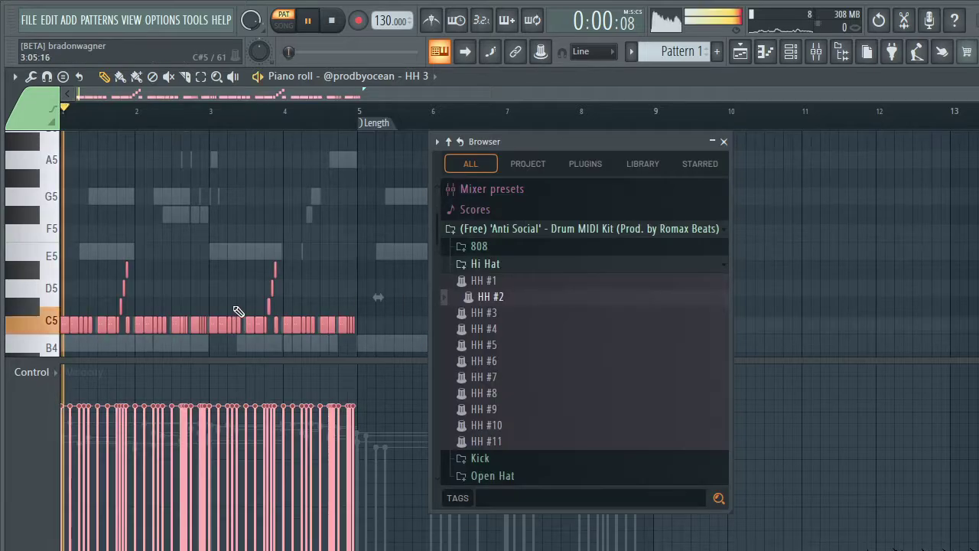
- Replace the hi-hat notes with the HH #6 MIDI pattern, and close the Browser and the Piano roll
scroll(269, 323, down, 3)
scroll(271, 332, up, 2)
mouse_move(480, 337)
mouse_down()
mouse_move(357, 328)
mouse_move(450, 362)
mouse_move(344, 356)
mouse_move(520, 306)
mouse_move(566, 317)
mouse_move(490, 345)
mouse_up()
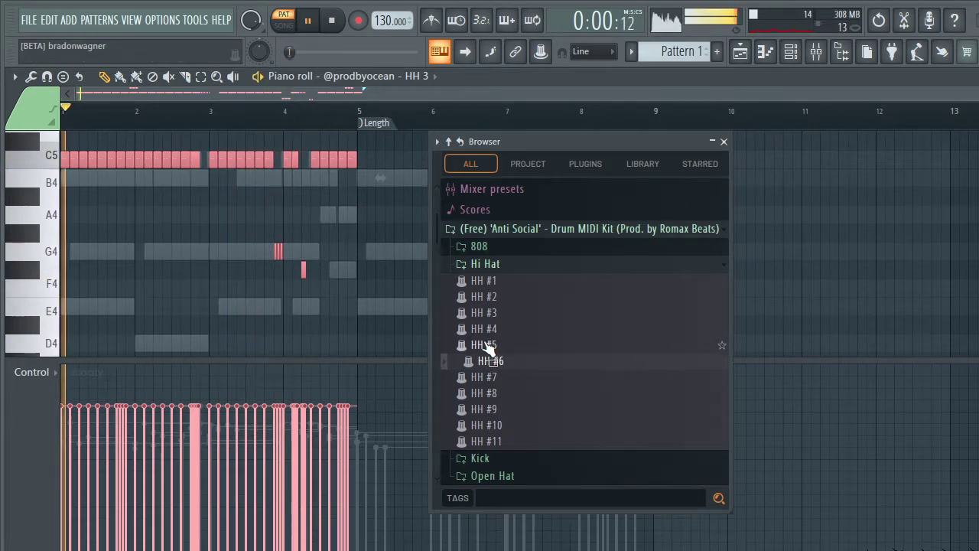
click(724, 141)
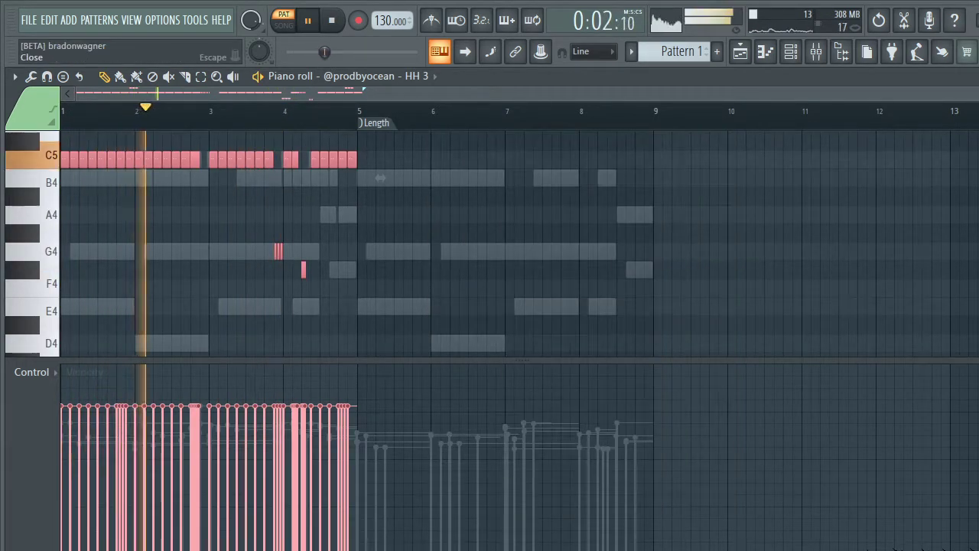
key(F7)
click(842, 51)
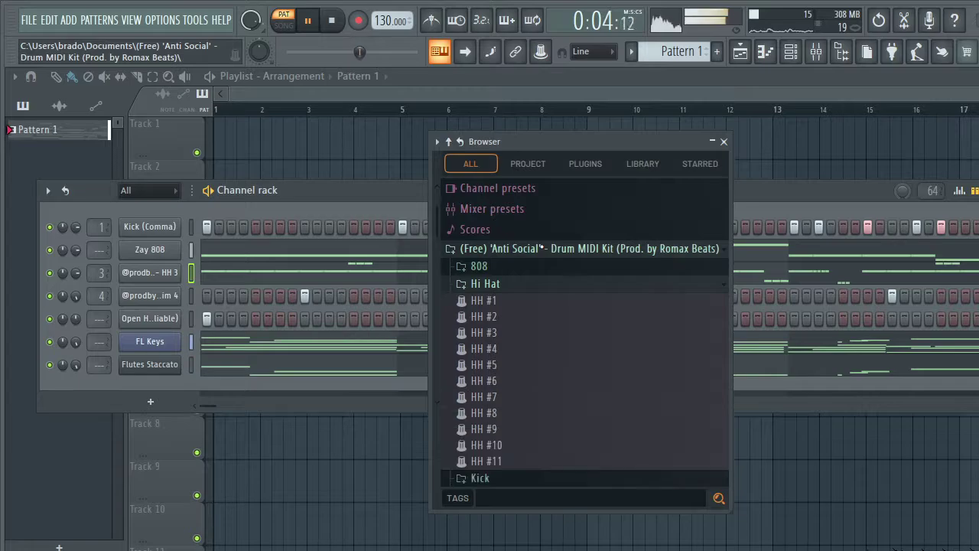
scroll(541, 257, up, 5)
click(480, 205)
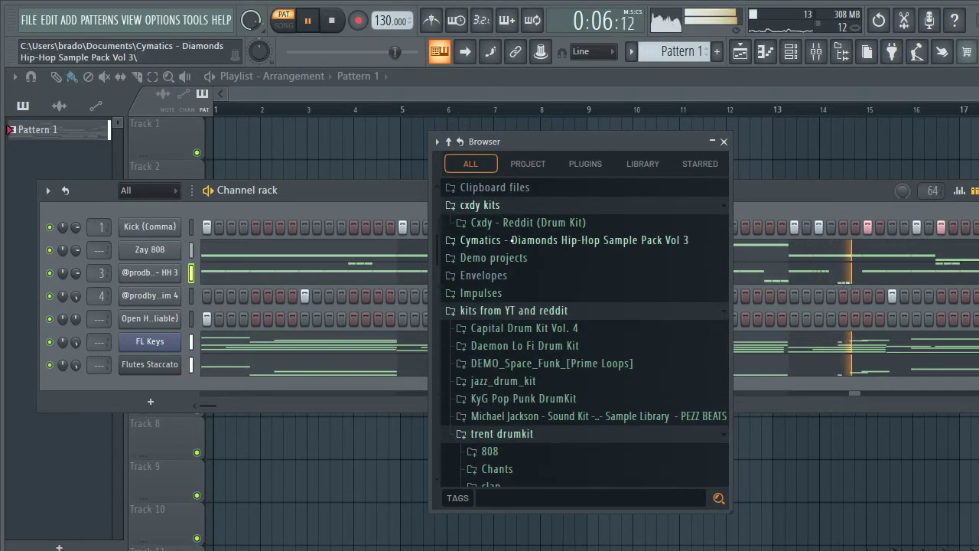
click(521, 222)
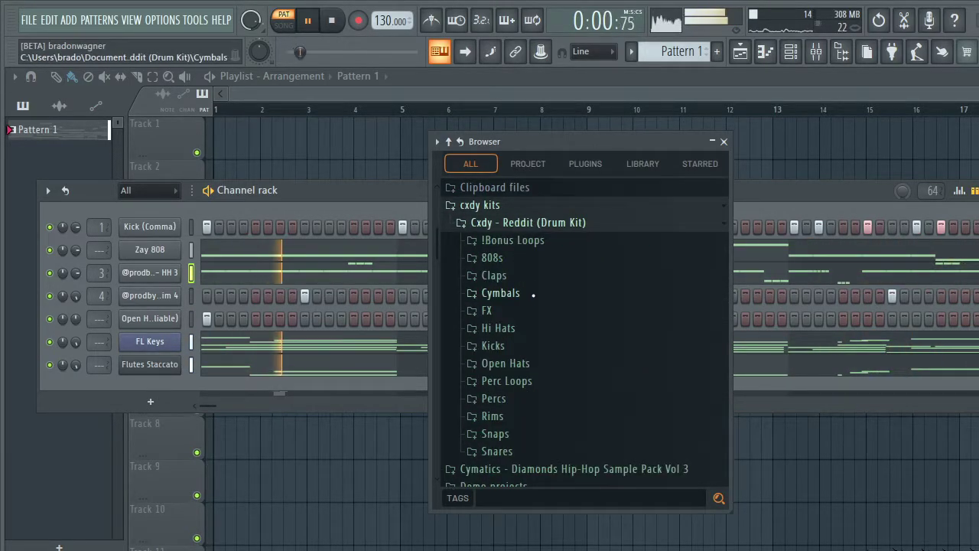
click(495, 275)
drag(534, 278, 145, 298)
key(space)
drag(524, 292, 137, 300)
key(space)
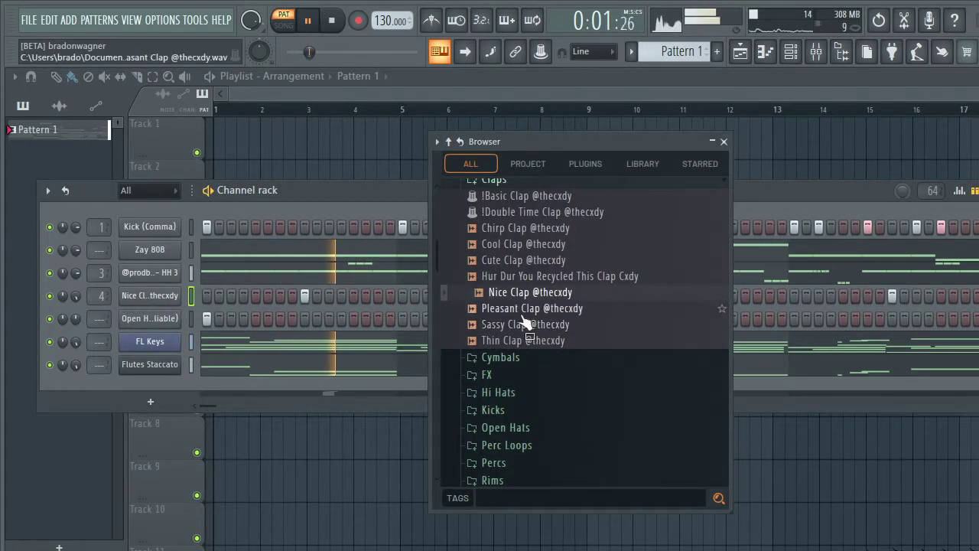
drag(517, 313, 131, 296)
key(space)
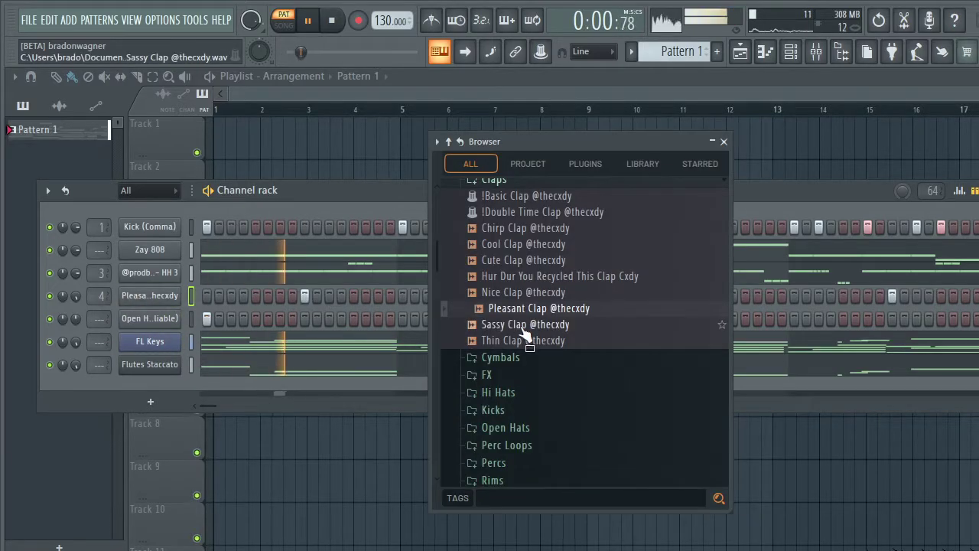
drag(525, 333, 128, 298)
key(space)
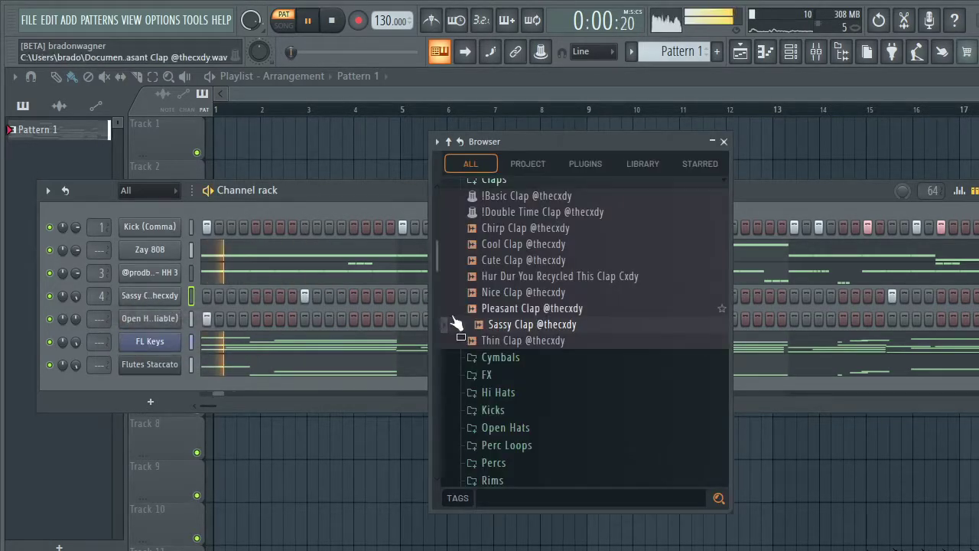
drag(510, 343, 159, 292)
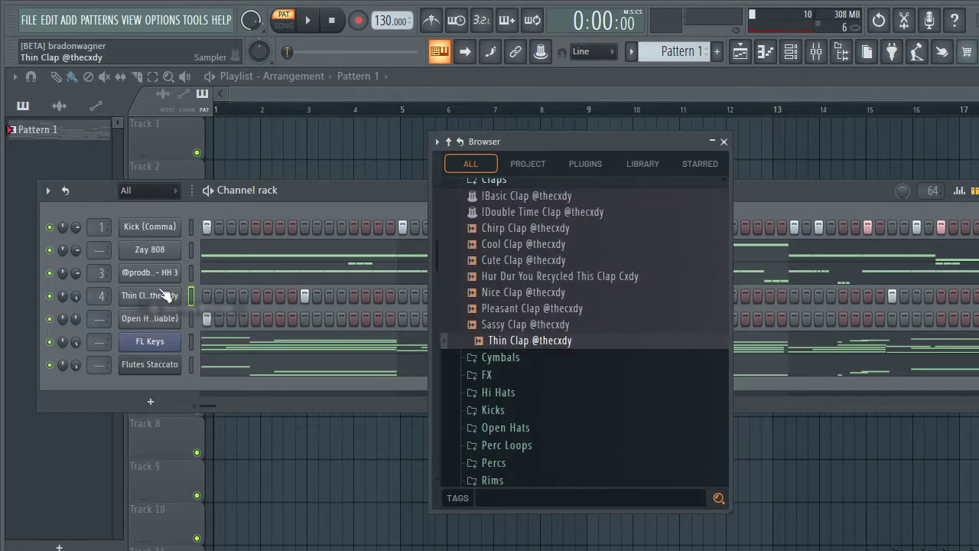
key(space)
drag(508, 228, 138, 292)
key(space)
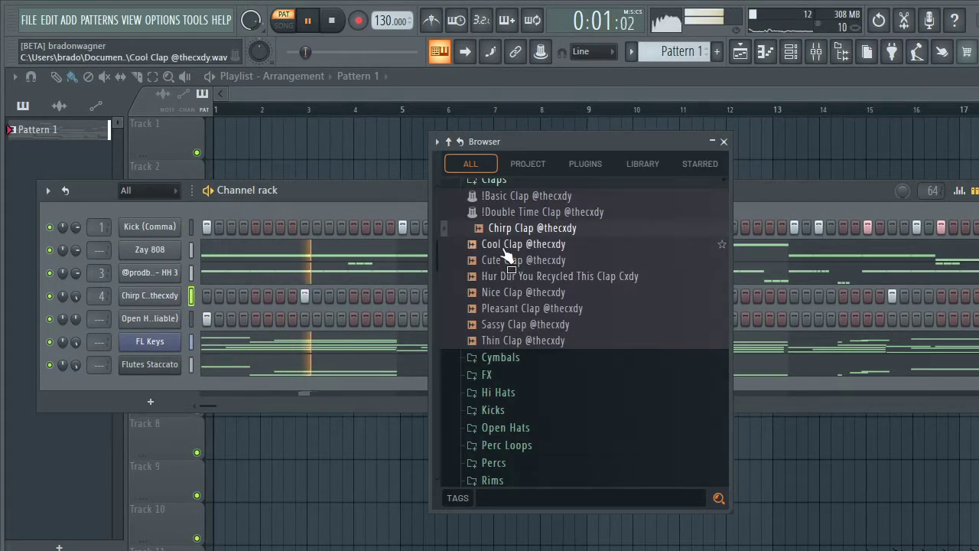
drag(505, 245, 423, 248)
drag(170, 296, 170, 296)
key(space)
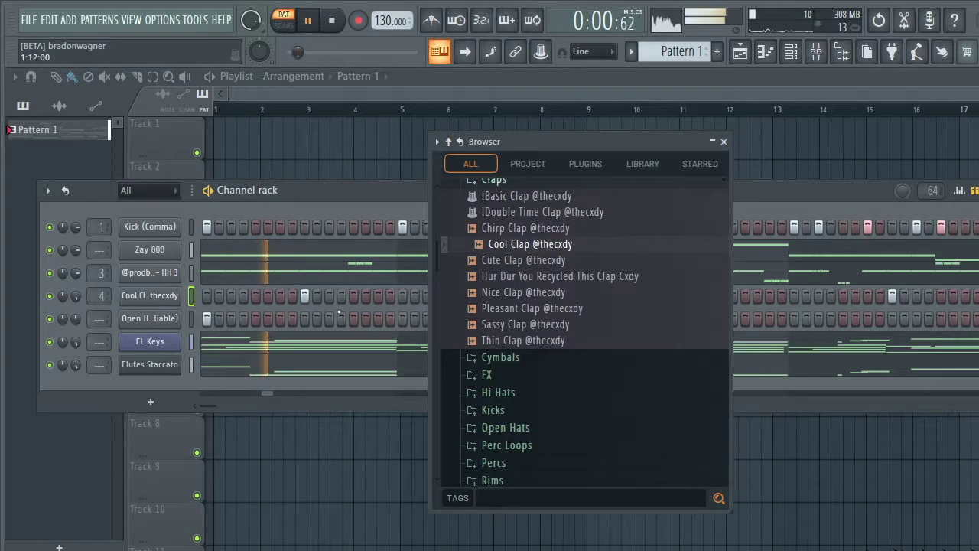
drag(524, 262, 451, 269)
drag(155, 289, 157, 295)
key(space)
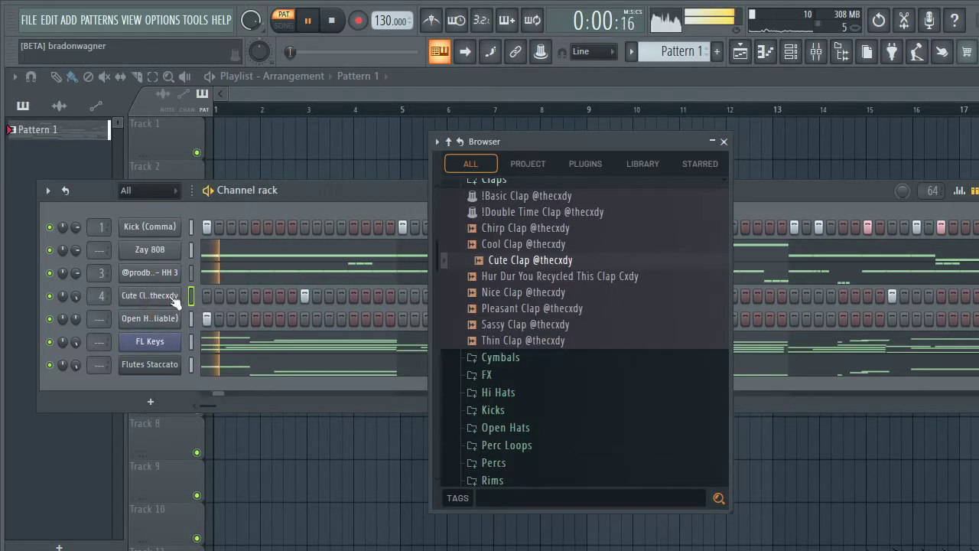
drag(525, 301, 188, 295)
key(space)
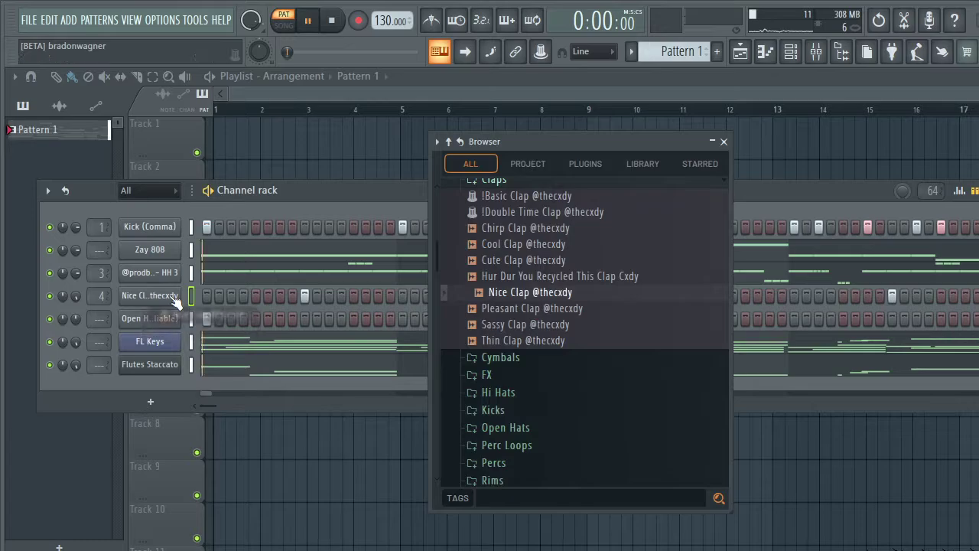
click(724, 142)
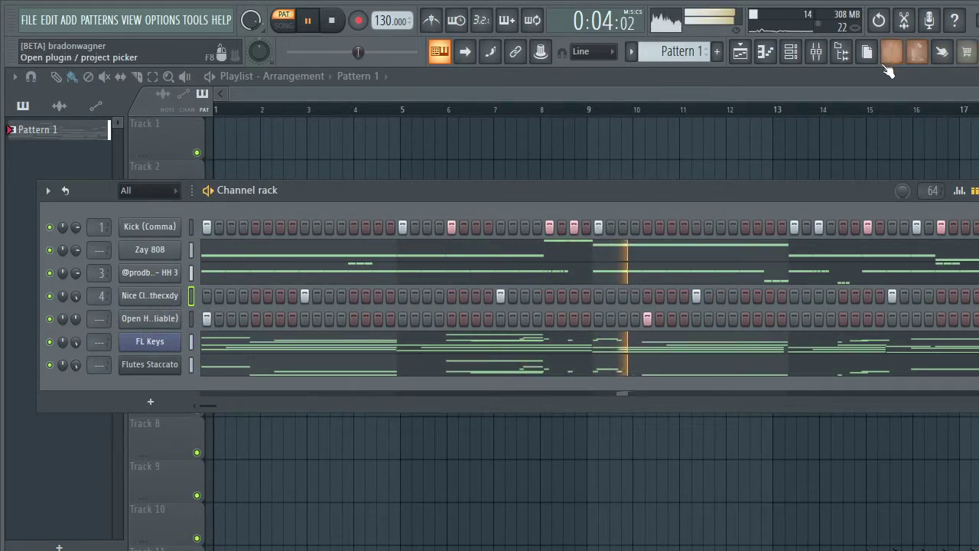
- Preview samples in the Cxdy kit's Snares folder and add the Accent snare as a new channel above FL Keys
click(841, 51)
click(508, 188)
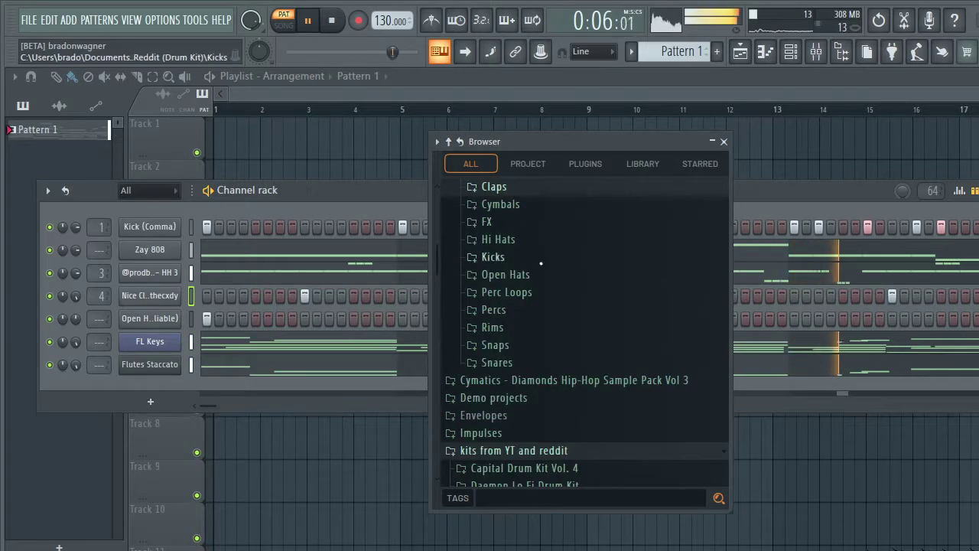
click(505, 362)
click(545, 285)
click(542, 317)
scroll(551, 291, down, 3)
drag(545, 242, 169, 337)
click(724, 143)
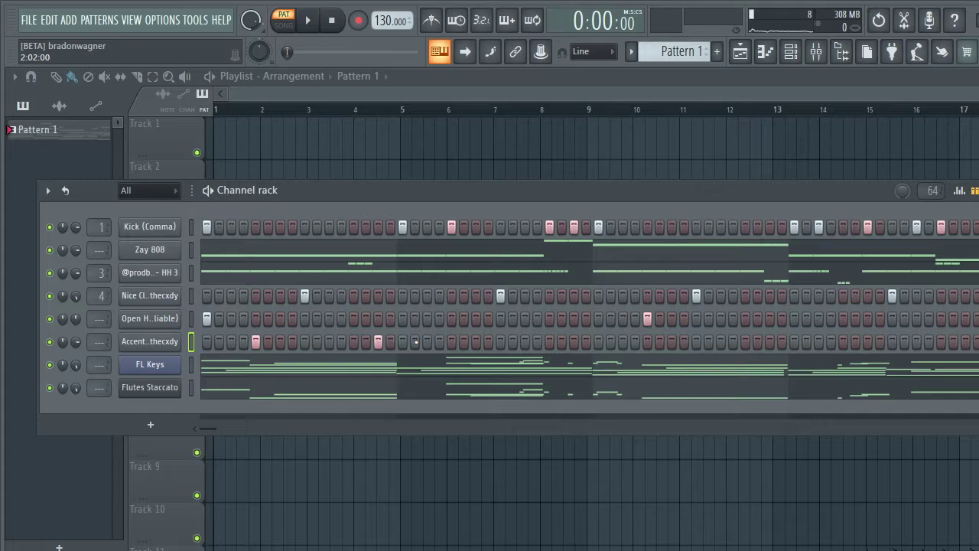
key(F7)
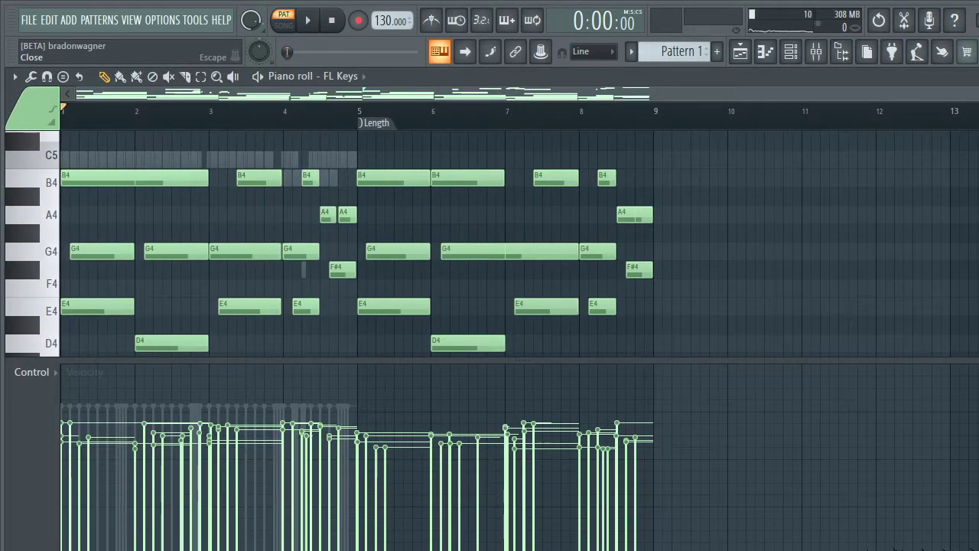
key(Escape)
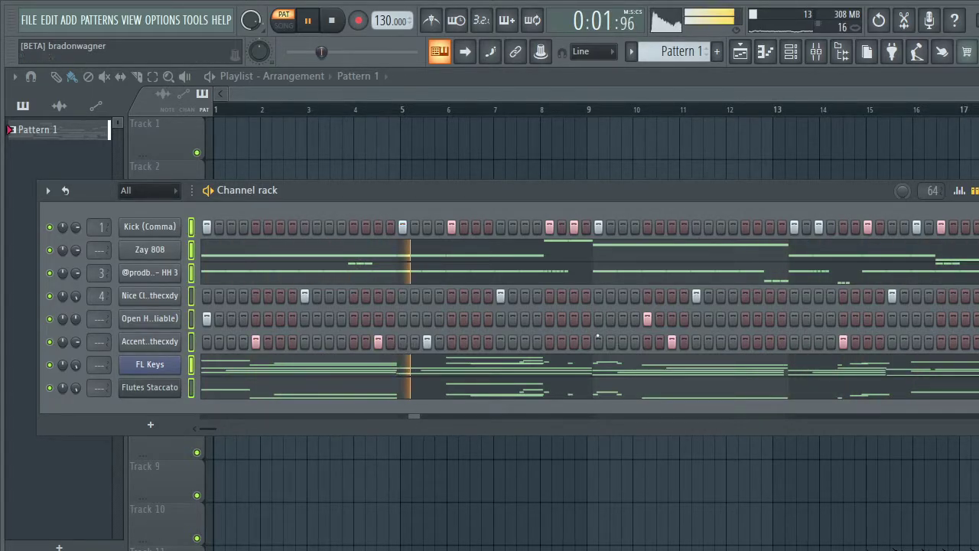
- Route the eight channels to mixer inserts 1 to 8 and send the Kick (Comma) insert into the Zay 808 insert
click(815, 51)
click(91, 167)
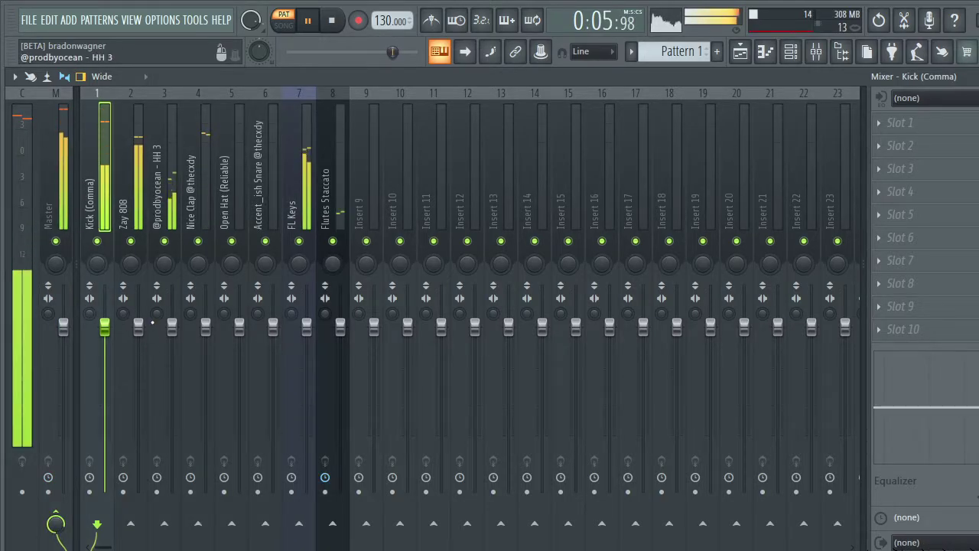
click(131, 523)
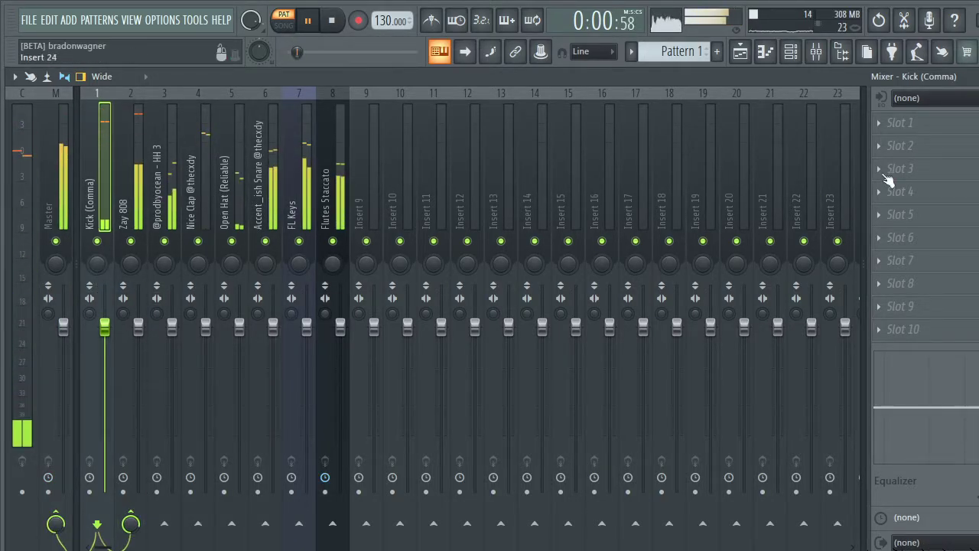
- Check the Kick (Comma) channel's level and miscellaneous settings
key(Escape)
click(145, 228)
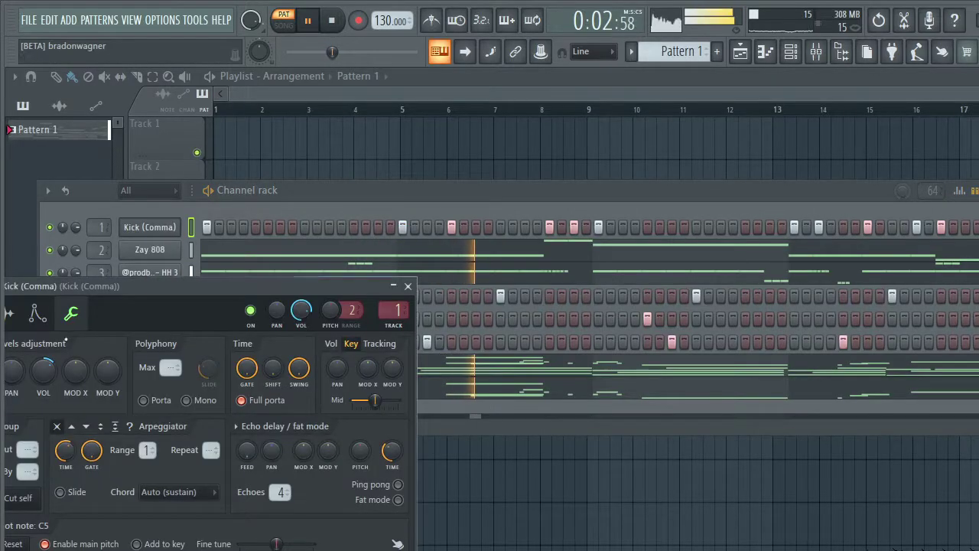
click(408, 286)
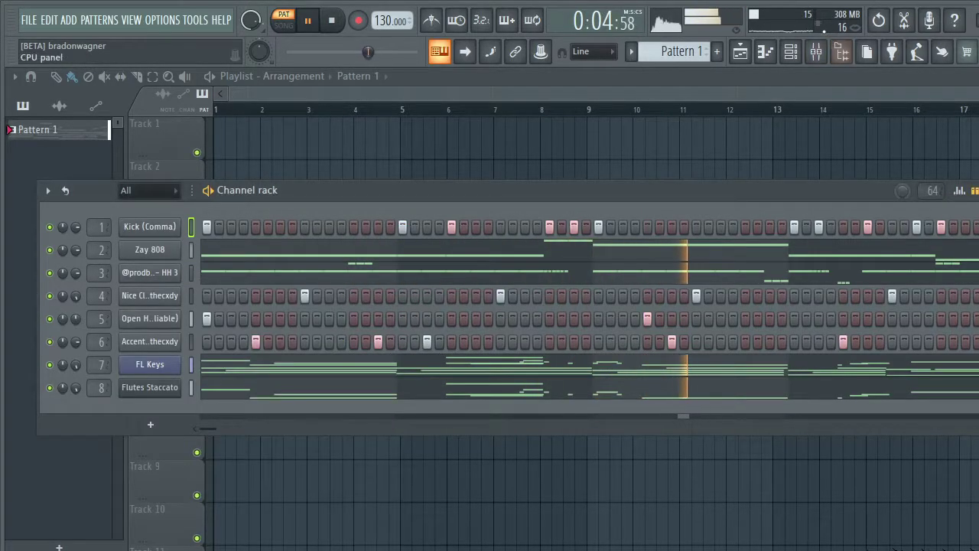
- Insert Fruity WaveShaper in slot 1 of the Zay 808 mixer insert and bow its curve upward
click(817, 51)
key(Right)
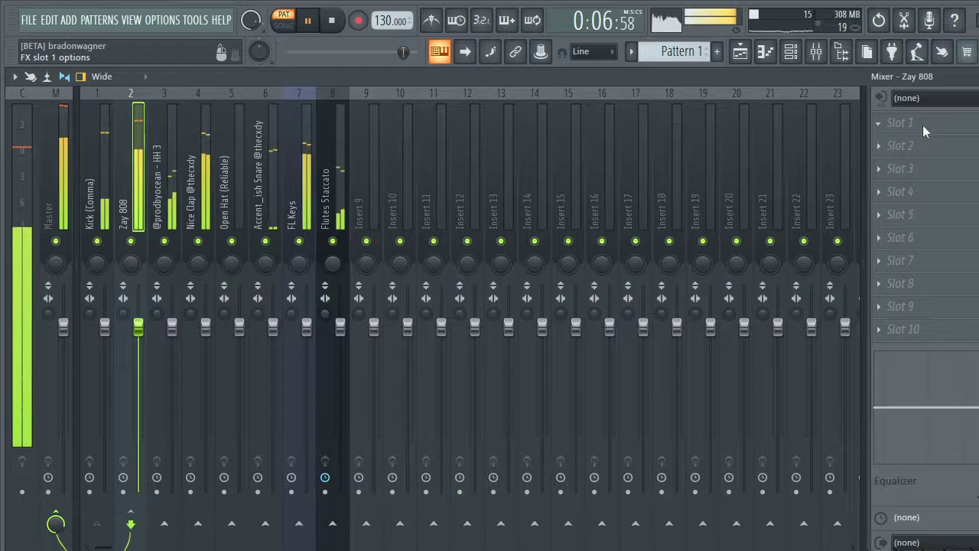
click(897, 124)
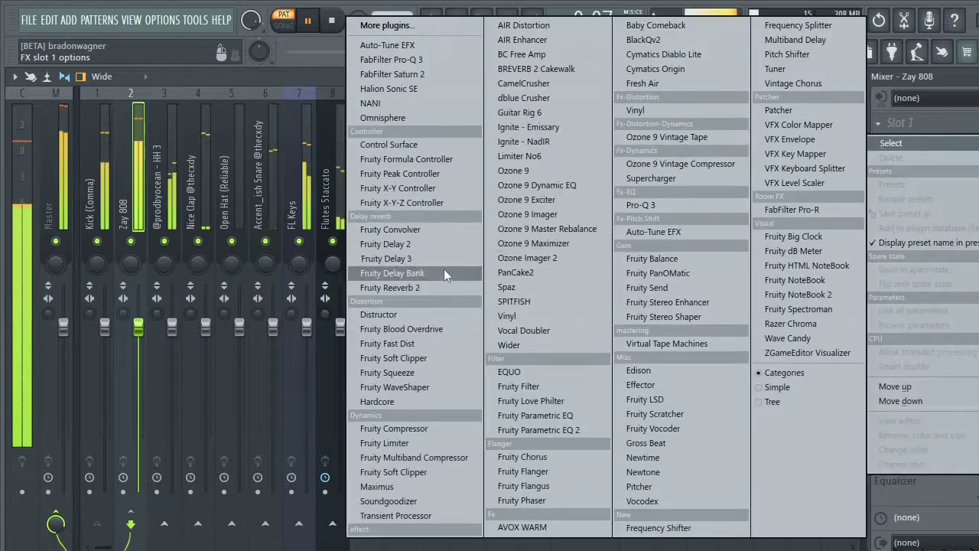
click(424, 390)
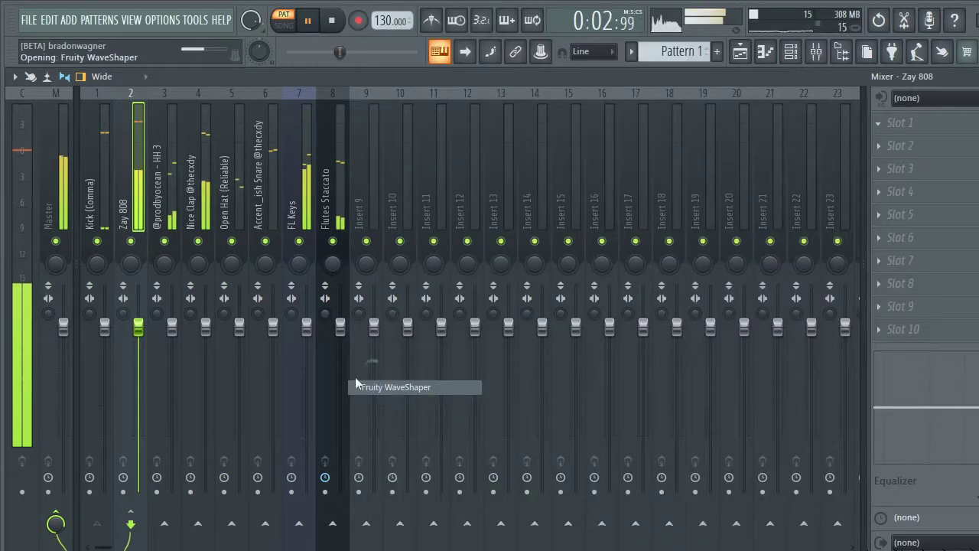
drag(239, 410, 245, 360)
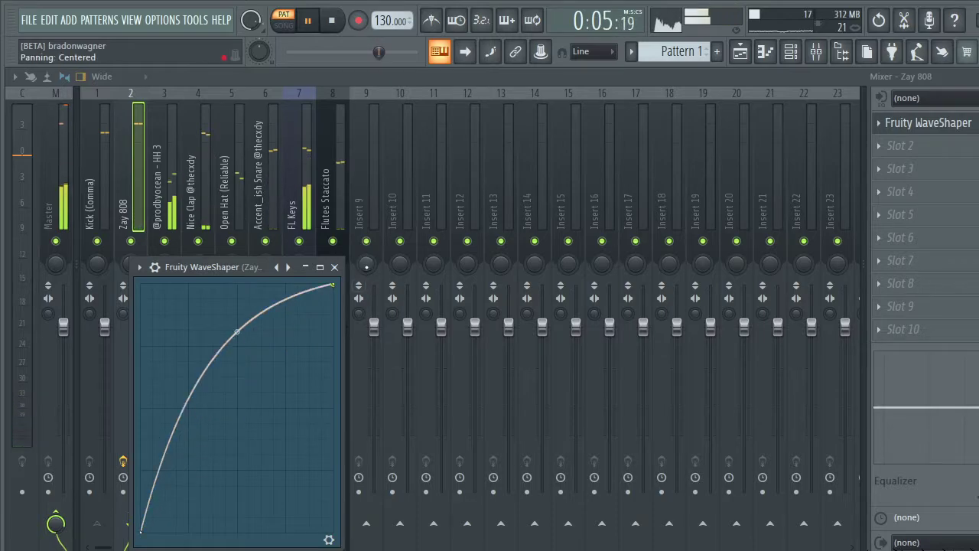
click(334, 267)
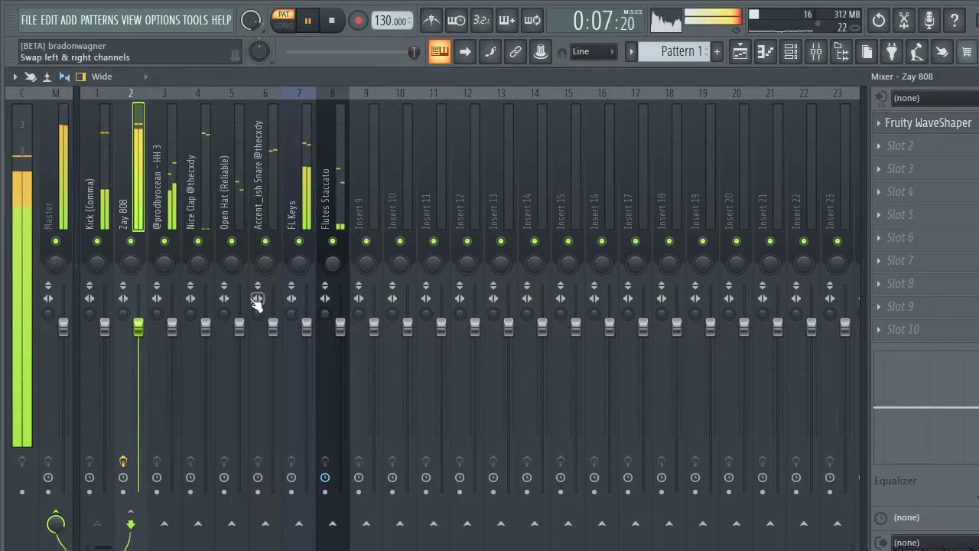
- Lower the Kick (Comma) mixer insert's volume to 80% (-4.6 dB) and return to the channel rack
drag(105, 327, 105, 352)
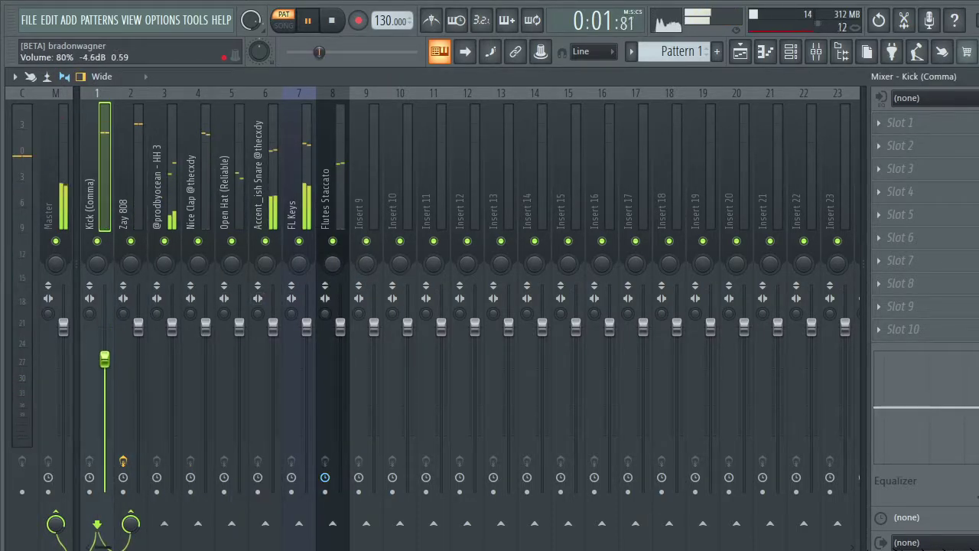
key(F9)
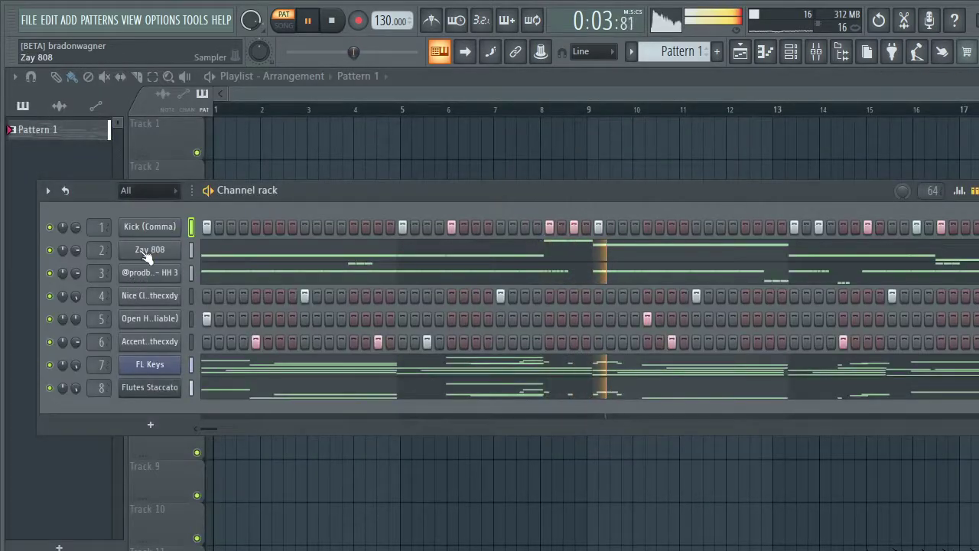
- Enable the Zay 808 channel's volume envelope with a long hold and a 31% release time
click(147, 253)
click(130, 237)
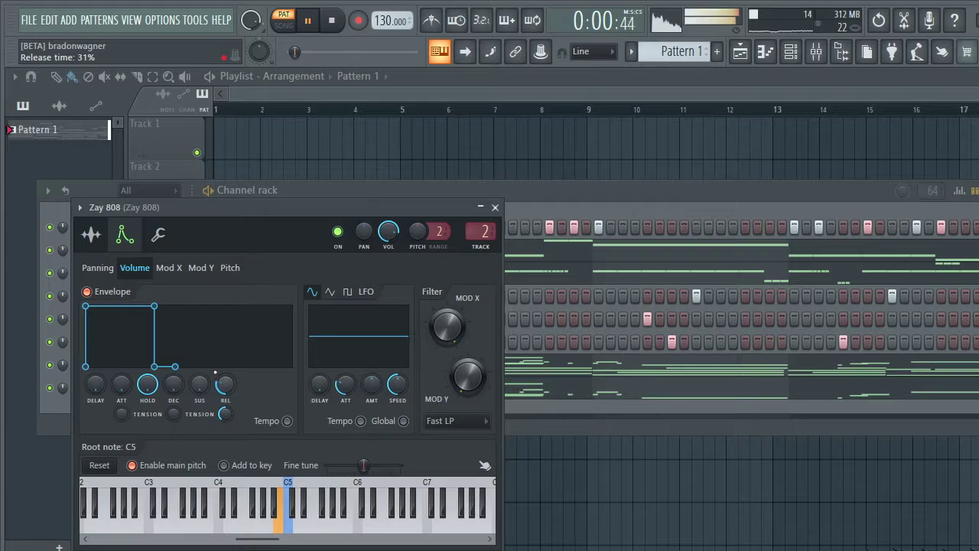
click(495, 208)
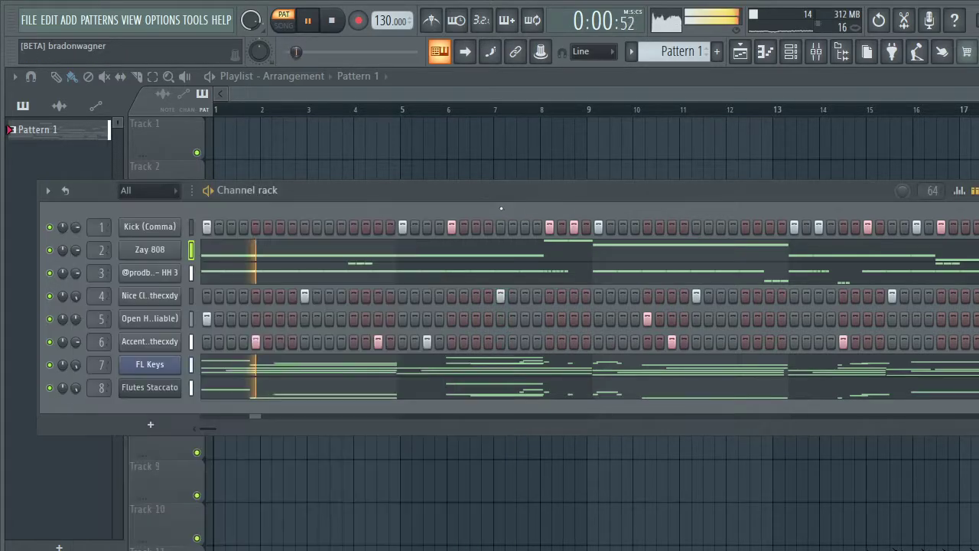
- Balance the mixer by lowering Open Hat (Reliable), setting the Accent_ish Snare to 94% (-1.4 dB) and slightly raising Flutes Staccato
click(816, 51)
click(182, 337)
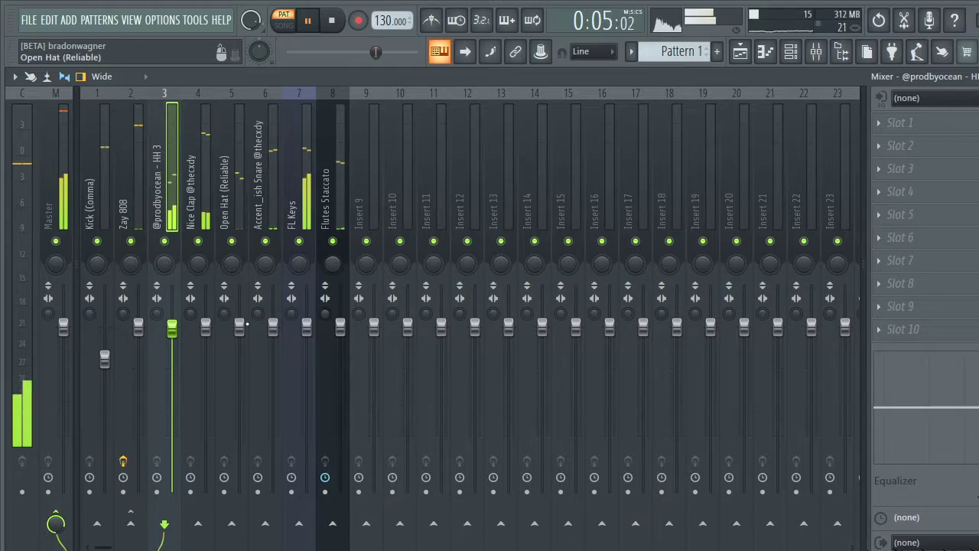
drag(239, 328, 239, 346)
click(273, 330)
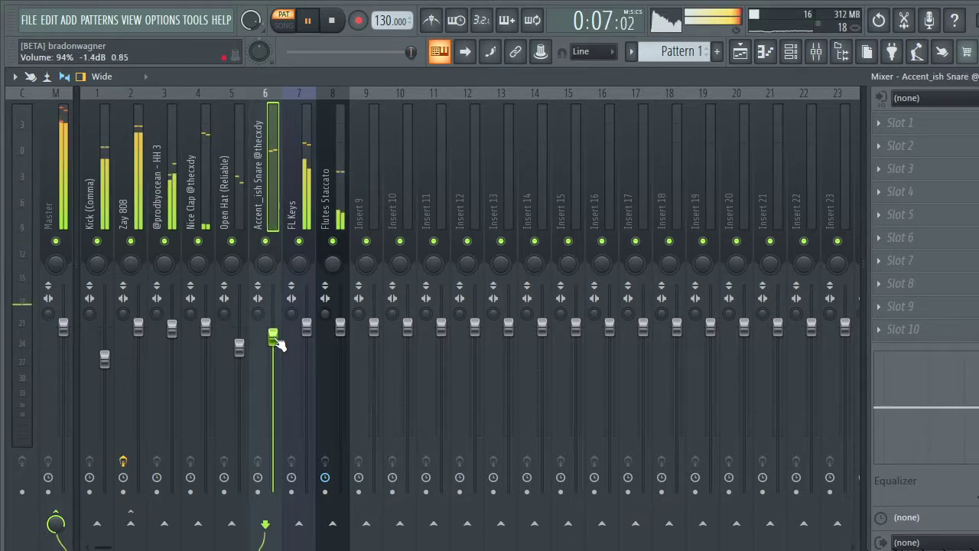
click(306, 185)
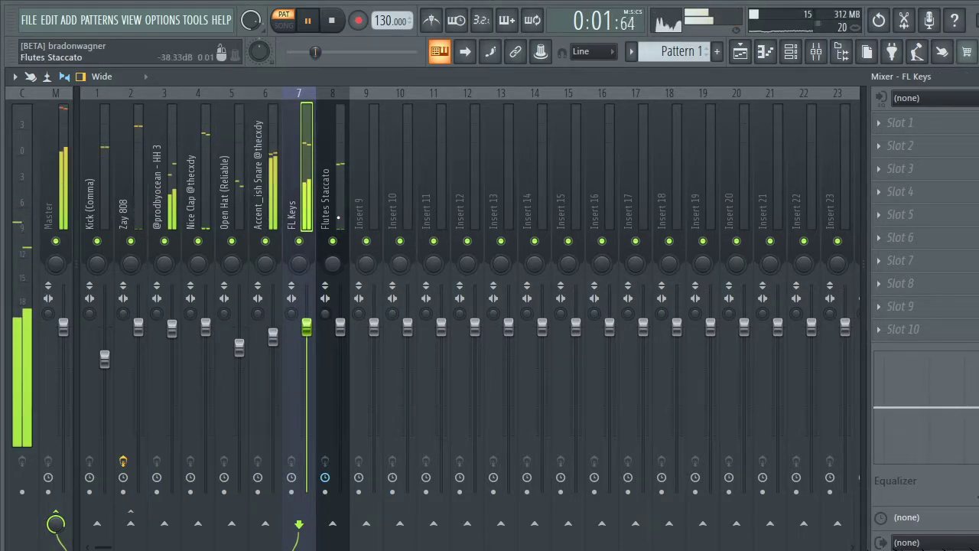
drag(342, 334, 343, 323)
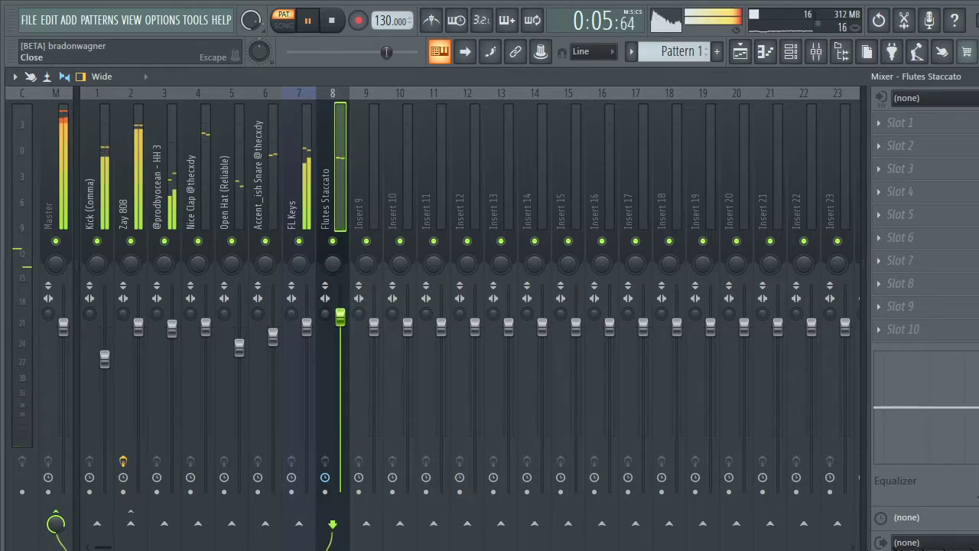
click(816, 51)
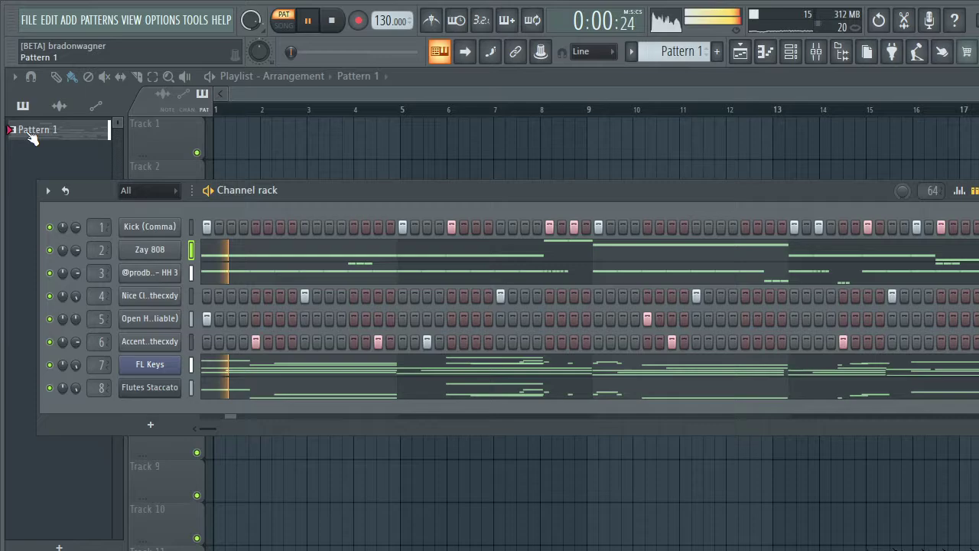
- Split Pattern 1 by channel into separate patterns in the playlist's pattern list
key(F6)
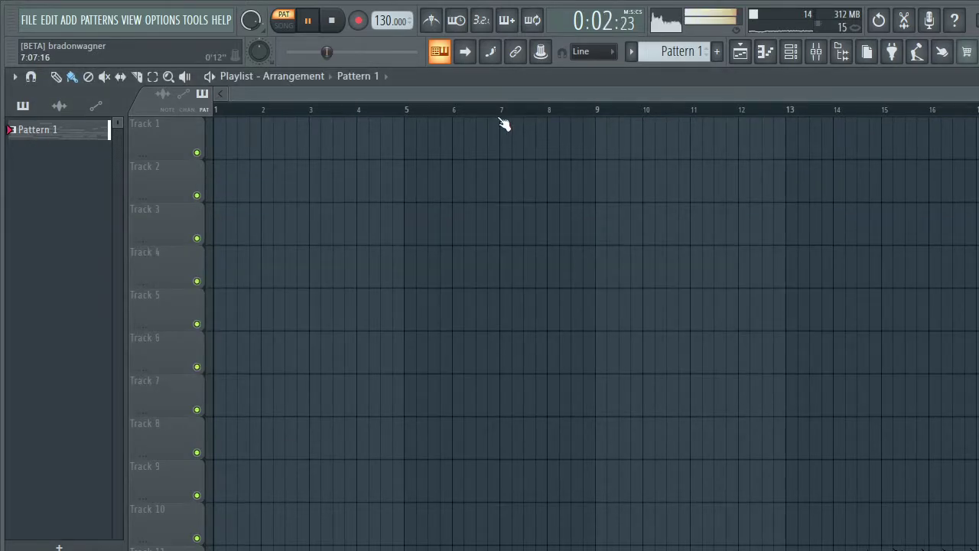
click(59, 105)
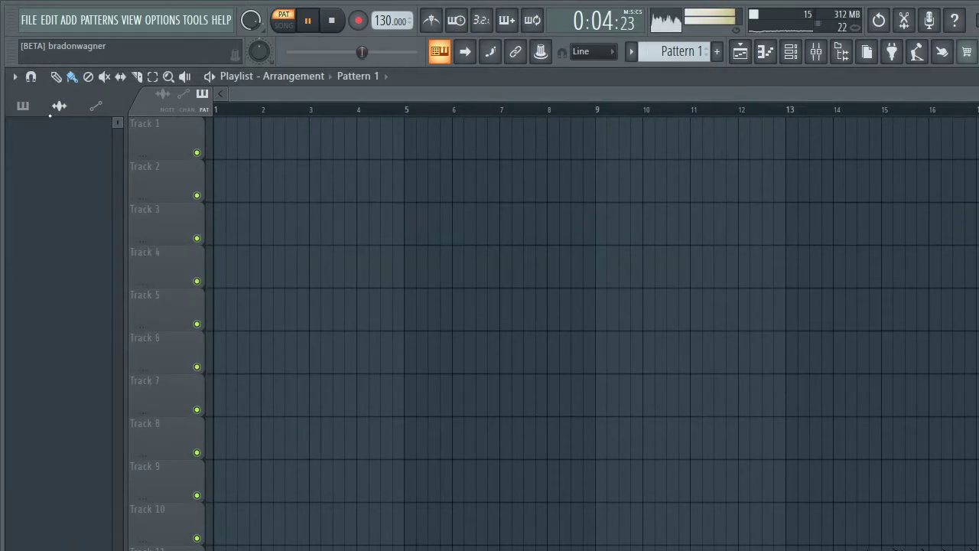
click(25, 105)
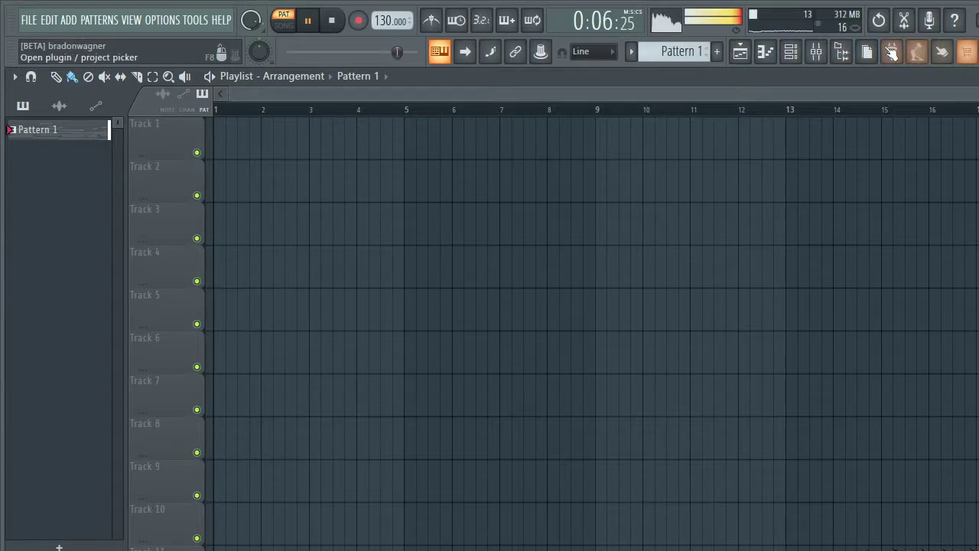
click(793, 51)
key(F6)
right_click(66, 133)
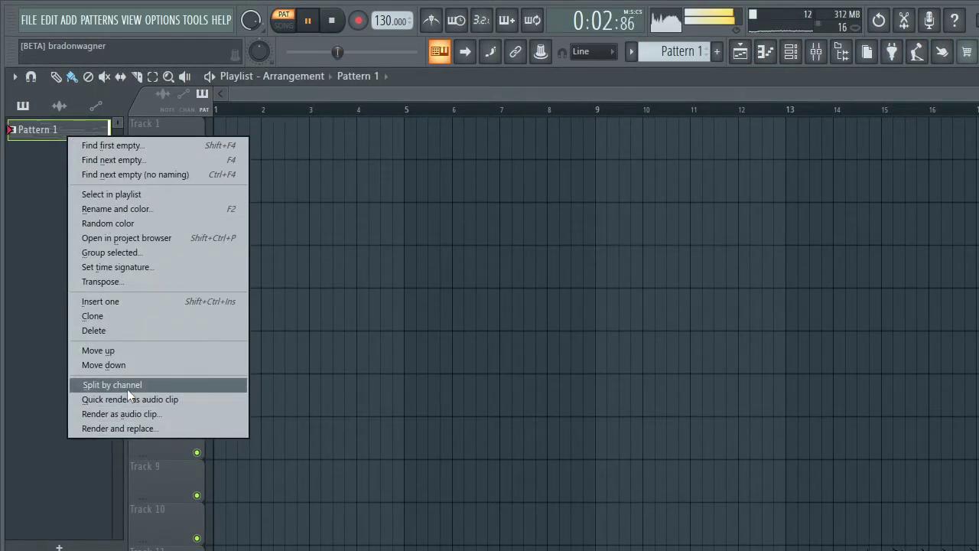
click(127, 385)
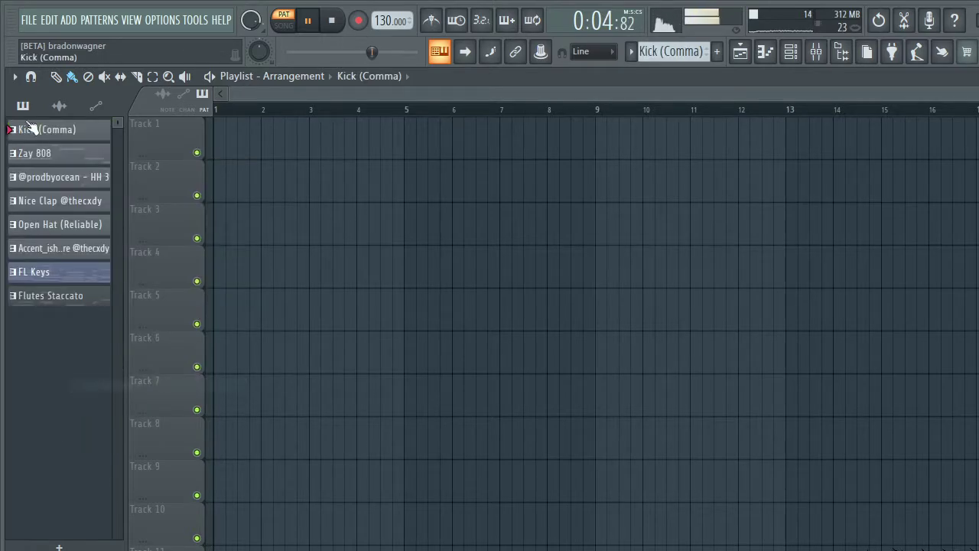
- Arrange FL Keys clips on Track 1 at bars 1 and 5, with a Flutes Staccato clip on Track 2 at bar 5
drag(67, 282, 222, 152)
key(space)
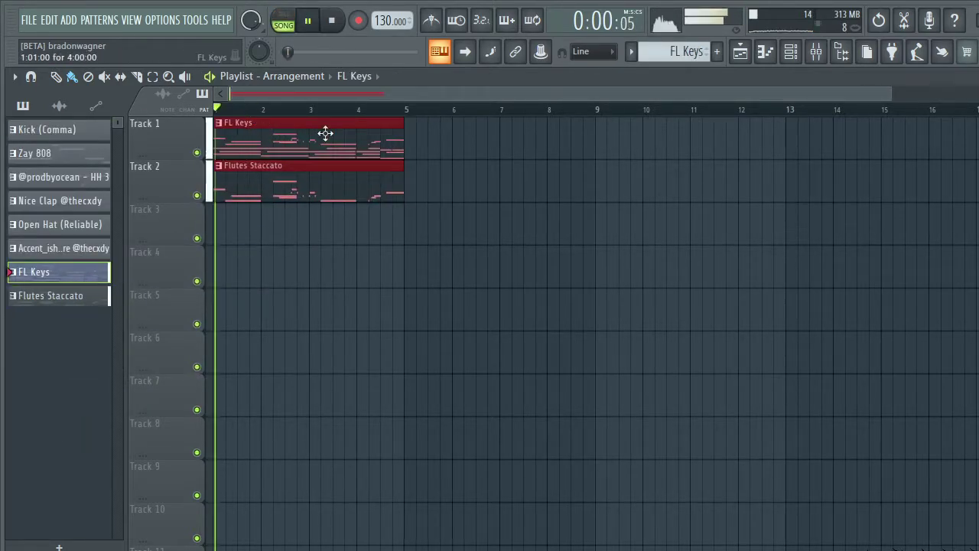
right_click(403, 170)
key(ctrl+b)
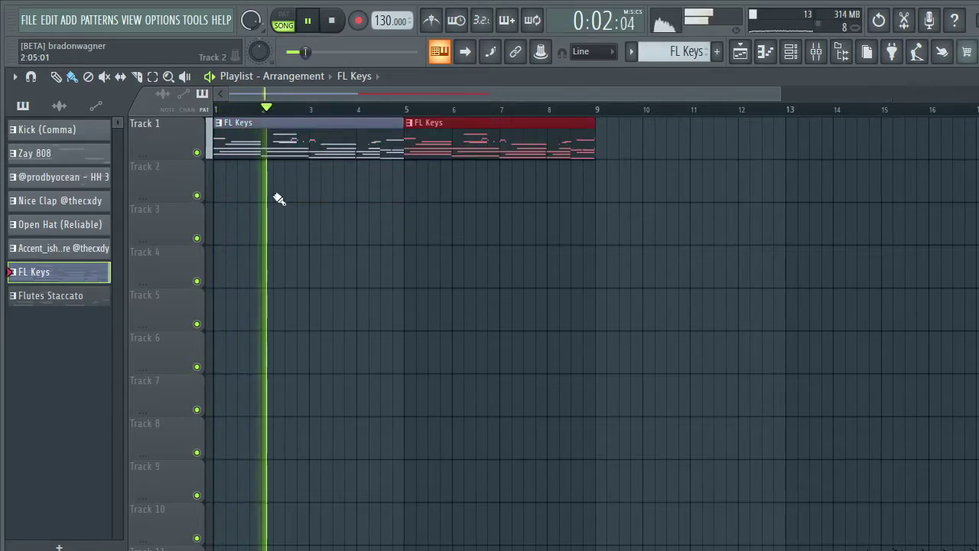
click(81, 295)
click(410, 185)
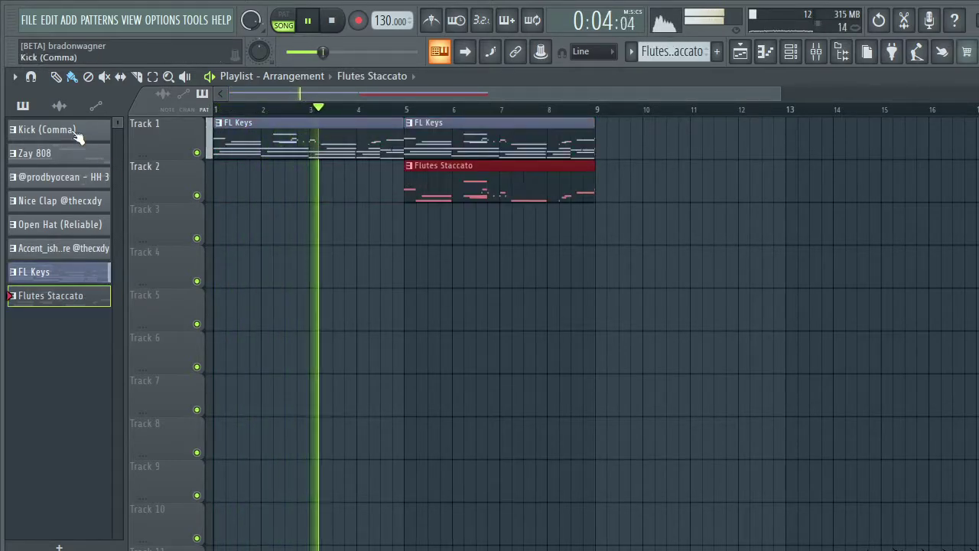
click(61, 200)
click(61, 248)
click(477, 258)
drag(478, 259, 336, 257)
right_click(431, 267)
key(space)
- Place the kick, 808, hi-hat, clap, open hat and accent snare patterns together on Tracks 3 to 8 at bar 9
click(60, 224)
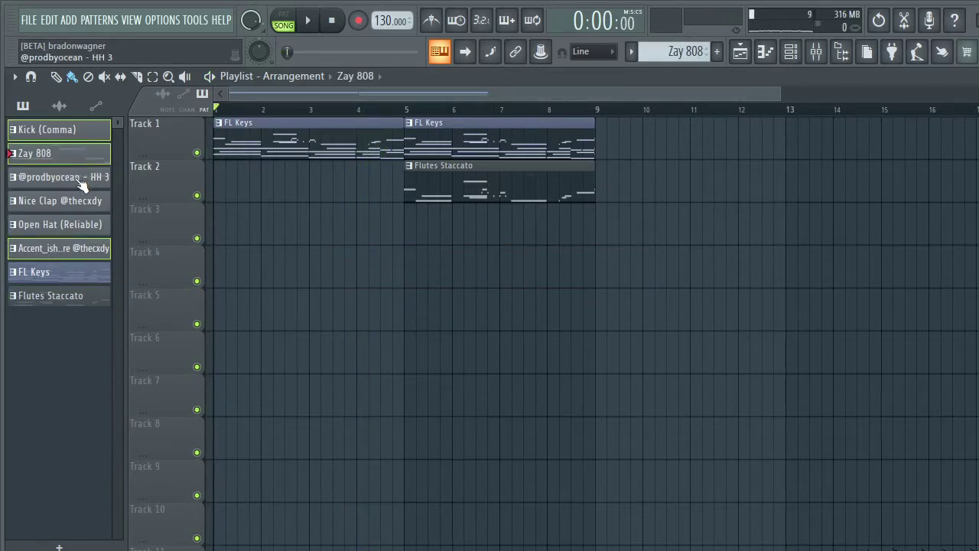
drag(48, 138, 596, 229)
- Copy the accent snare and Nice Clap clips to bar 5 and the hi-hat clip to one beat after bar 5
drag(665, 452, 498, 445)
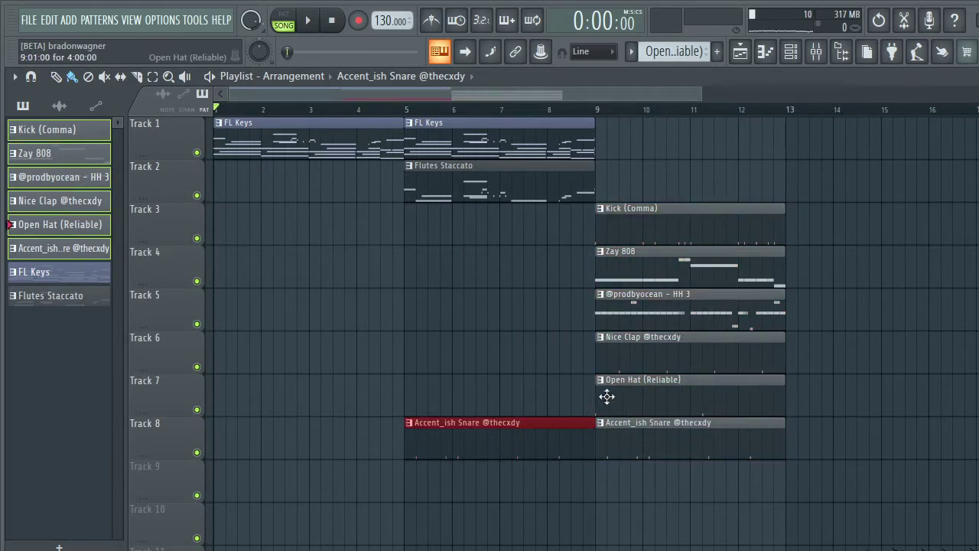
drag(699, 314, 508, 315)
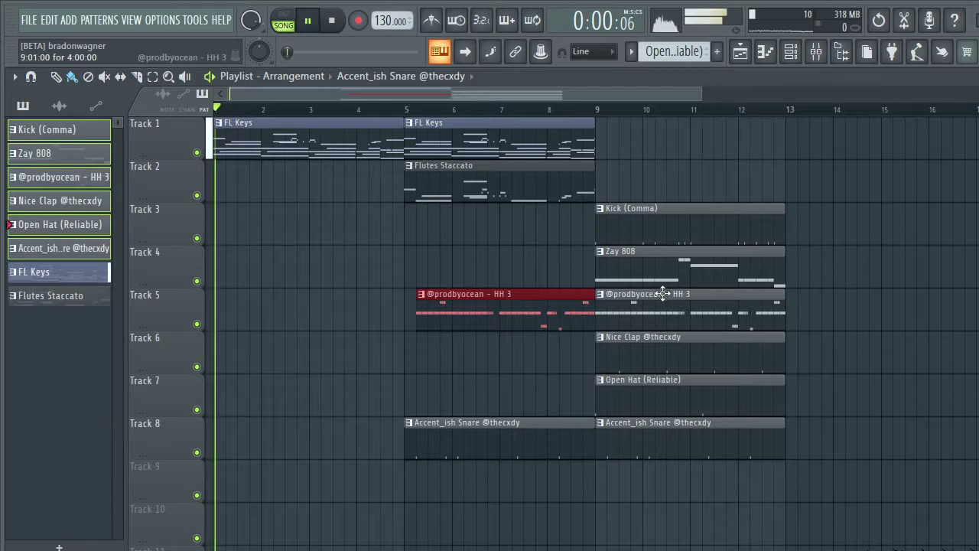
drag(675, 357, 458, 354)
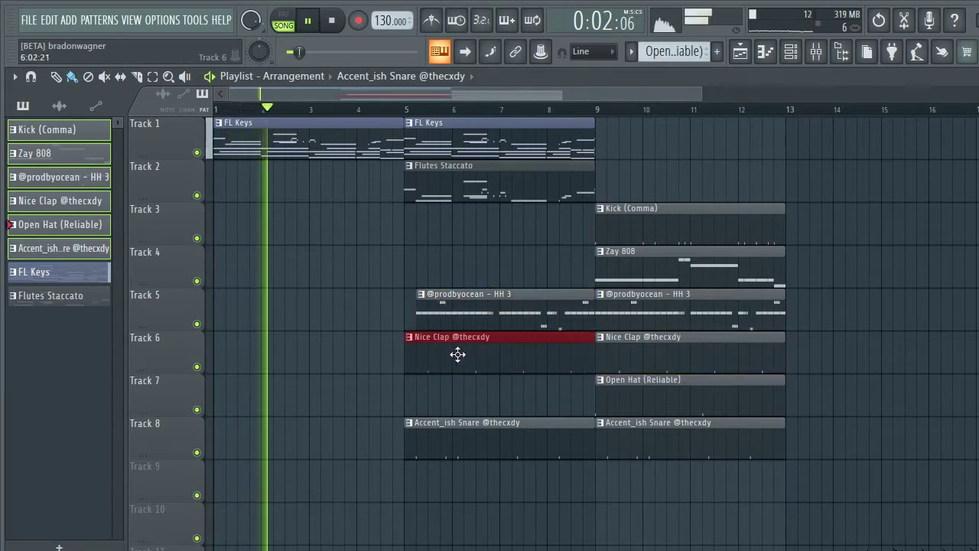
- Duplicate the bar 5 FL Keys and Flutes Staccato clips to bars 9 and 13
drag(614, 138, 453, 182)
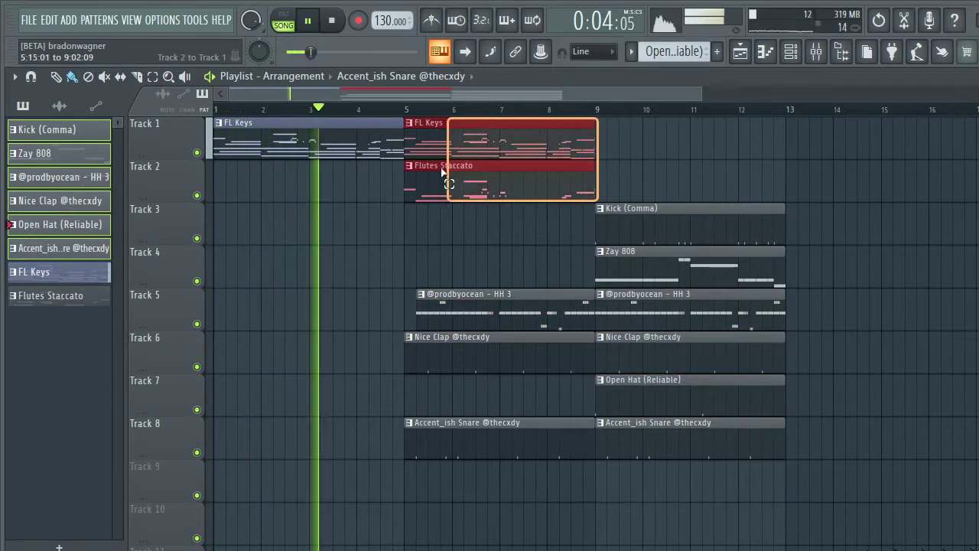
key(ctrl+b)
key(ctrl+b)
- Duplicate the bar 9 clips on Tracks 4 to 8, from Zay 808 to Accent_ish Snare, to bar 13
scroll(531, 109, down, 2)
drag(614, 244, 539, 451)
key(ctrl+b)
scroll(623, 114, up, 1)
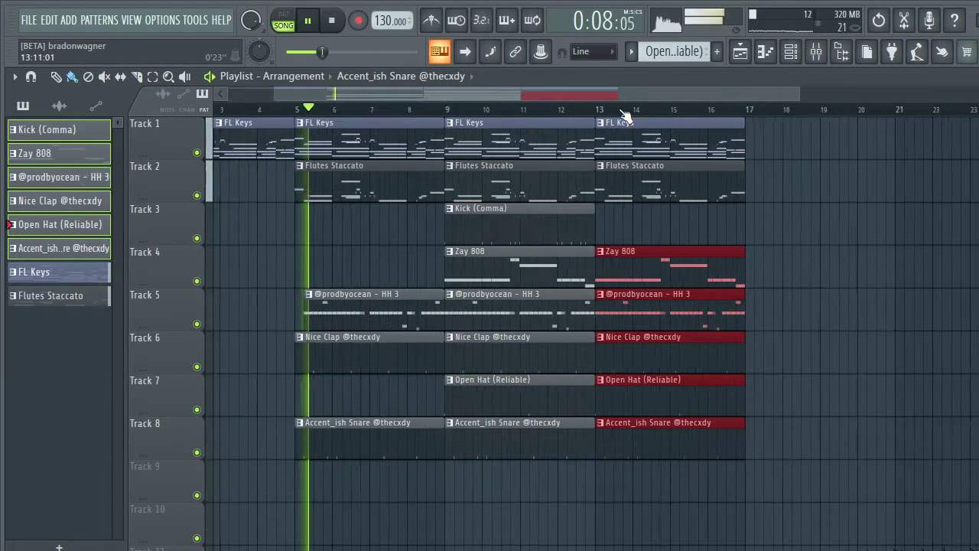
scroll(317, 121, up, 1)
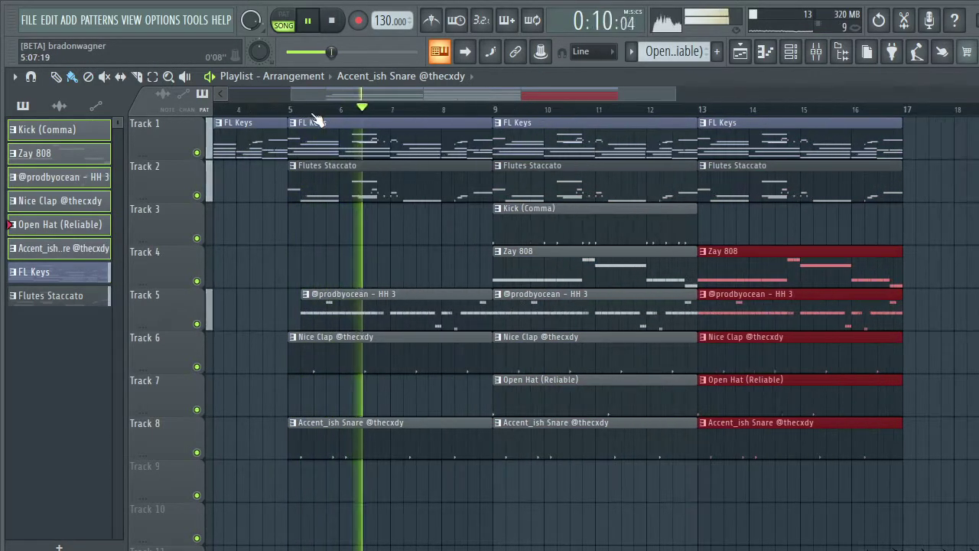
- Try the open hat clip at bar 5, remove it, and delete the kick clip at bar 9 on Track 3
drag(542, 395, 339, 398)
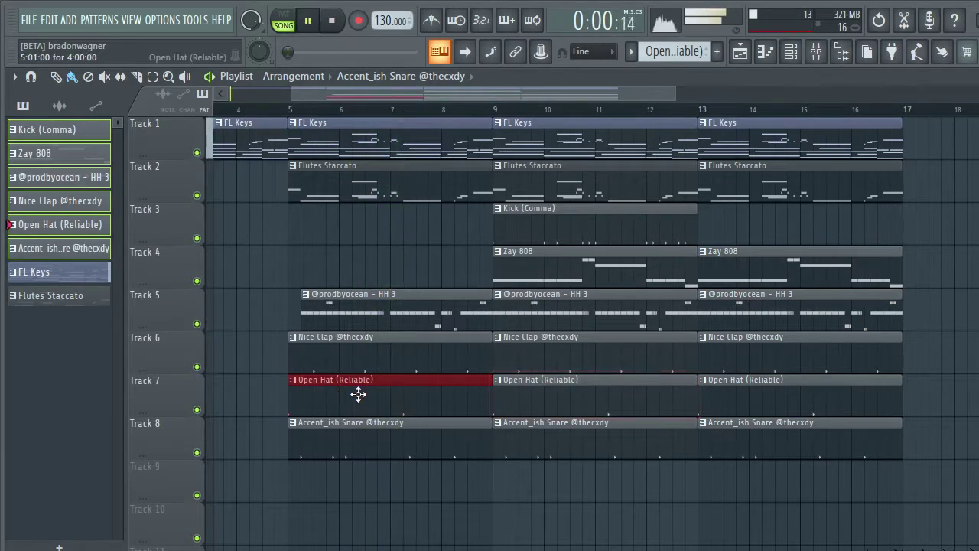
right_click(399, 395)
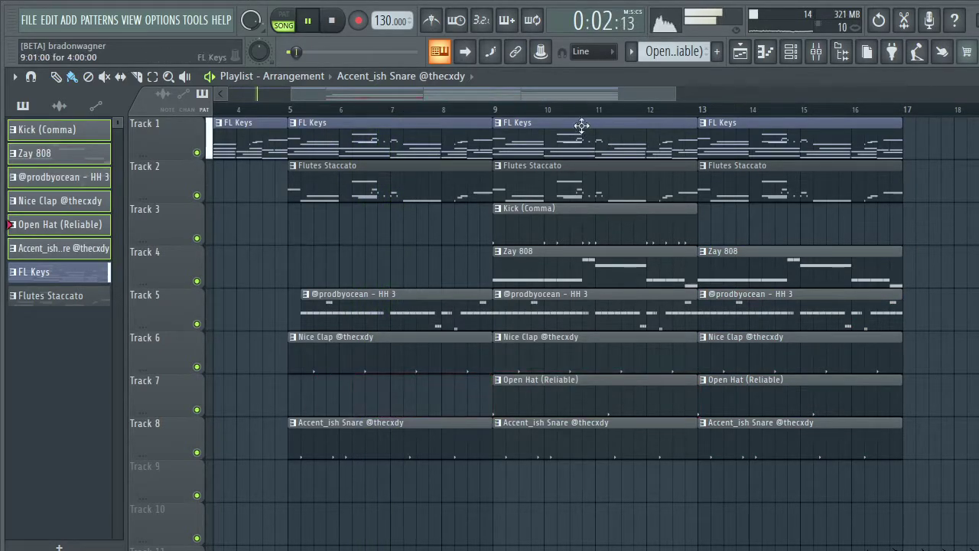
click(446, 111)
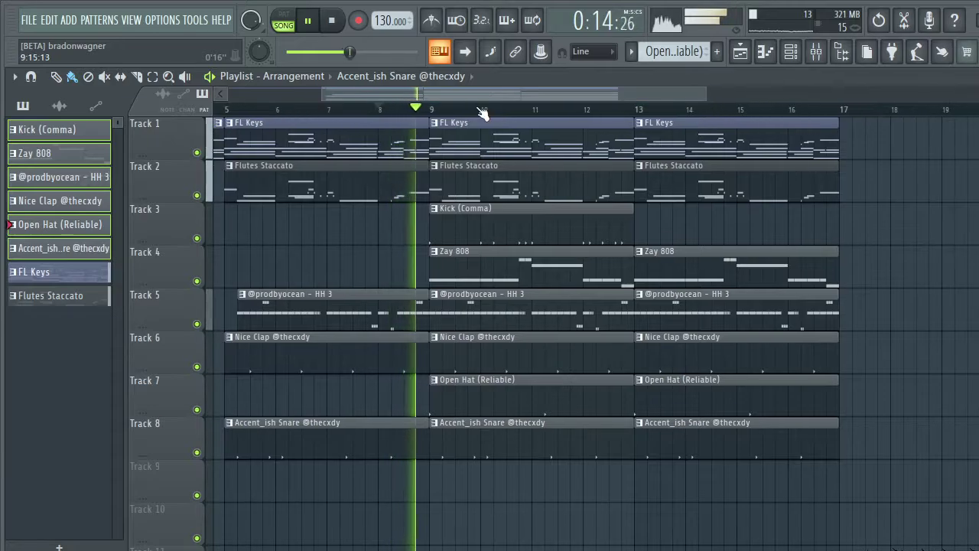
right_click(496, 230)
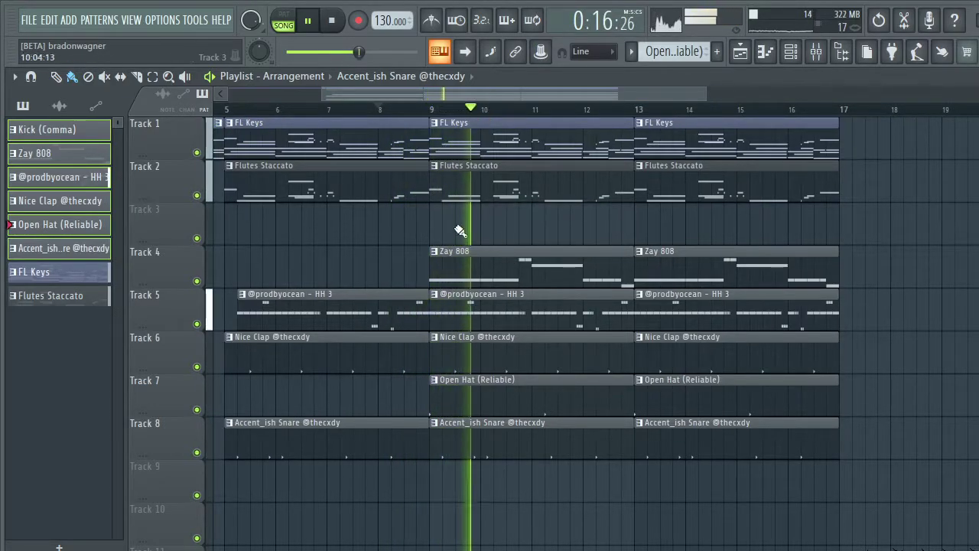
- Check the kick pattern's notes in the piano roll, close it, and place the kick pattern on Track 3 at bar 17
double_click(43, 131)
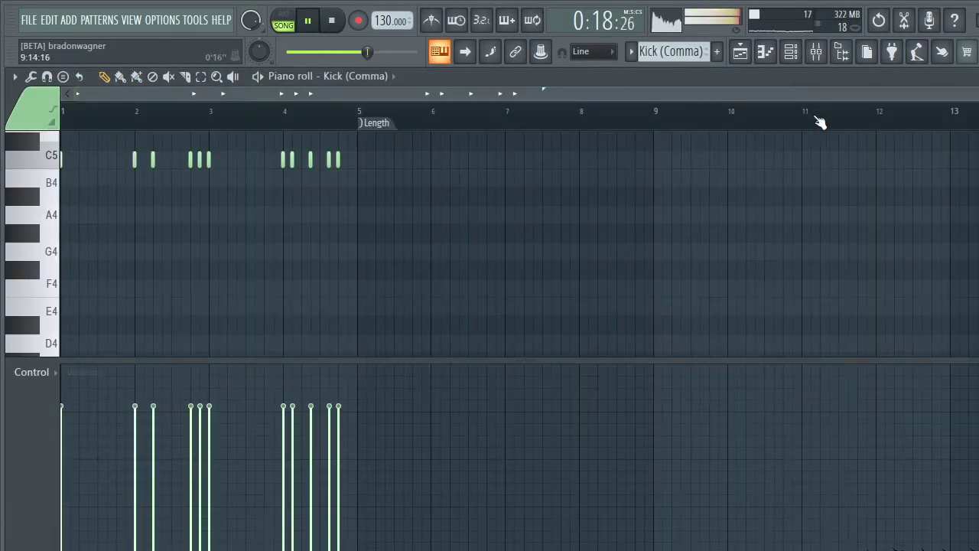
key(Escape)
drag(42, 130, 841, 221)
- Duplicate the bar 13 FL Keys clip to bars 17 and 21 on Track 1
click(791, 149)
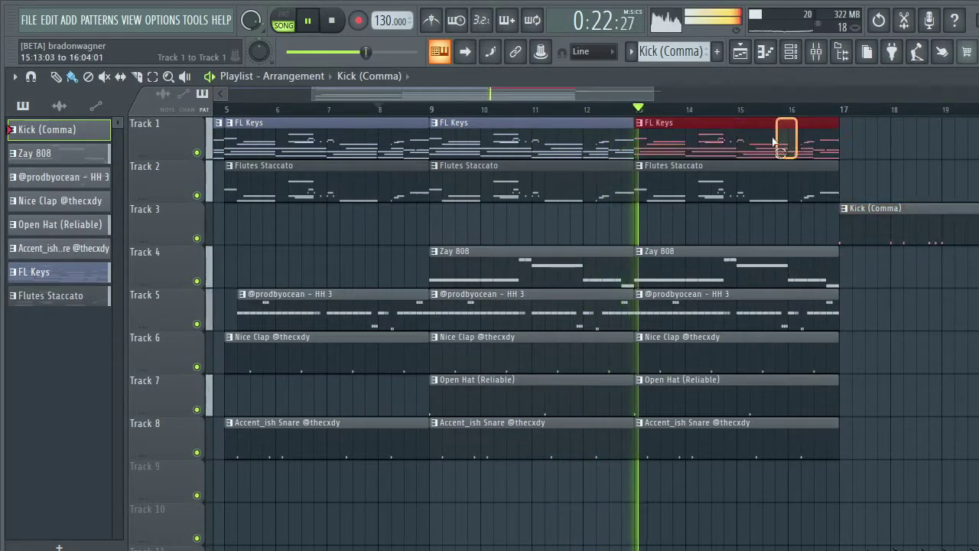
key(ctrl+b)
key(ctrl+b)
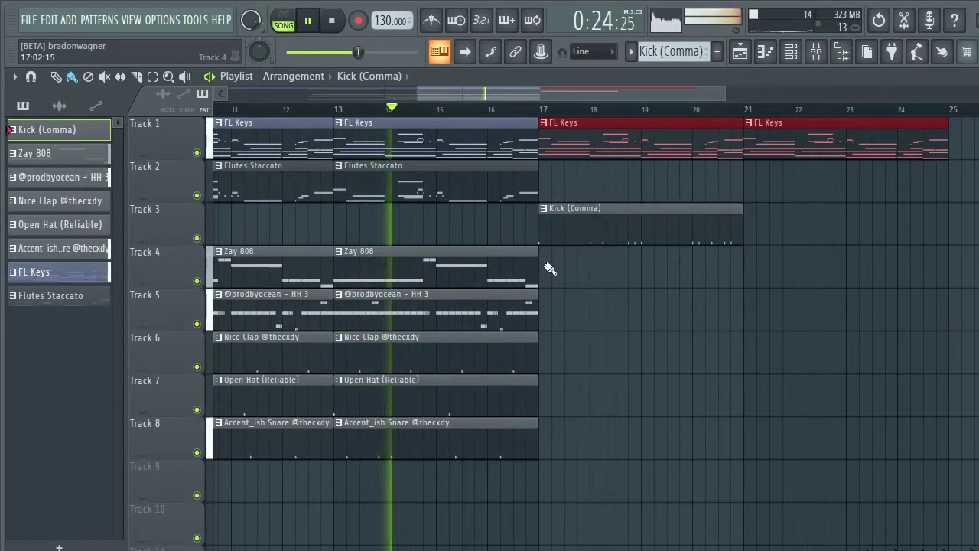
- Duplicate the bar 13 clips on Tracks 4 to 8, from Zay 808 to Accent_ish Snare, to bar 17
drag(557, 320, 437, 430)
key(ctrl+b)
drag(528, 246, 516, 273)
key(ctrl+b)
- Duplicate the bar 17 kick, hi-hat, clap, open hat and accent snare clips to bar 21
drag(623, 350, 608, 314)
key(ctrl+b)
click(640, 212)
key(ctrl+b)
- Copy the bar 13 Flutes Staccato clip to bar 21 and leave Track 4 without a Zay 808 clip there
drag(334, 161, 594, 199)
key(ctrl+b)
drag(733, 170, 892, 166)
right_click(785, 272)
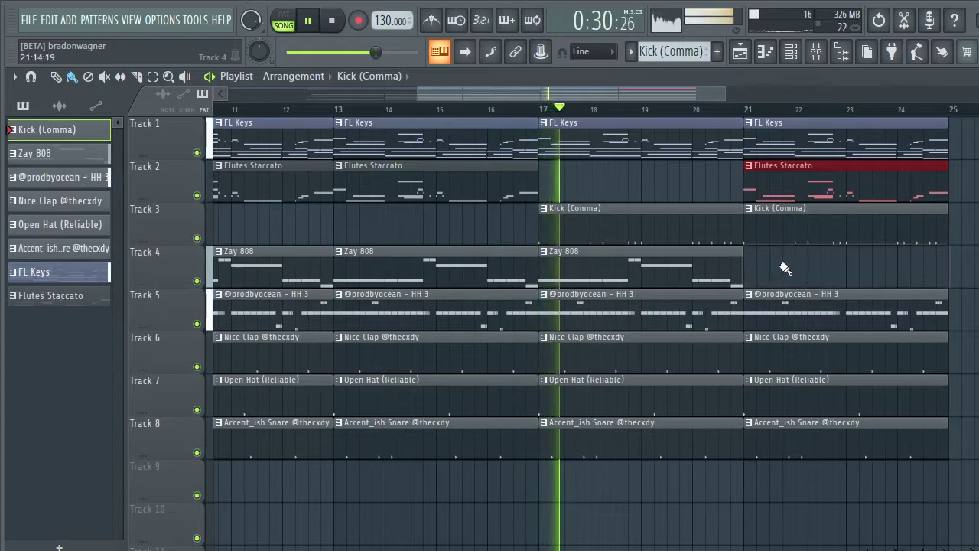
- Duplicate the bar 21 FL Keys and Flutes Staccato clips to bars 25 and 29
scroll(604, 109, right, 3)
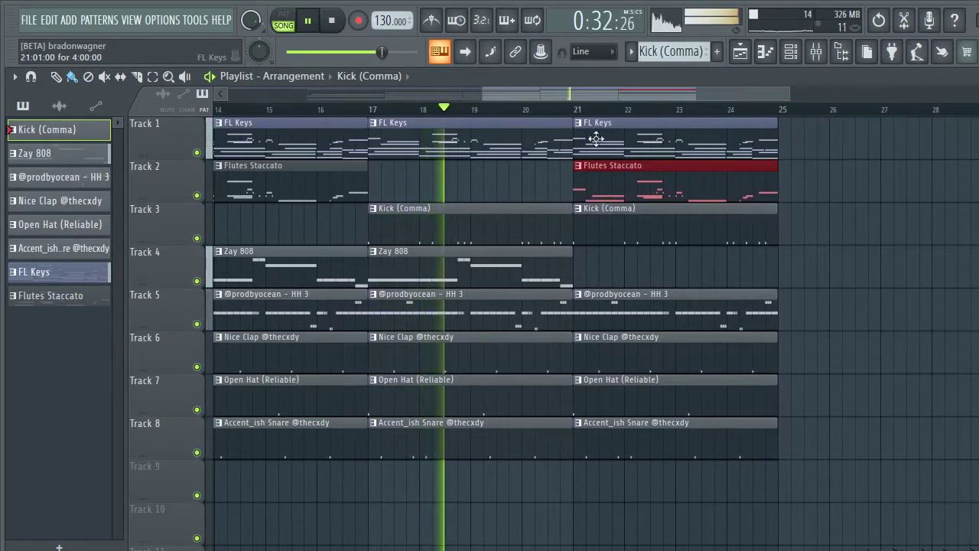
scroll(604, 110, right, 2)
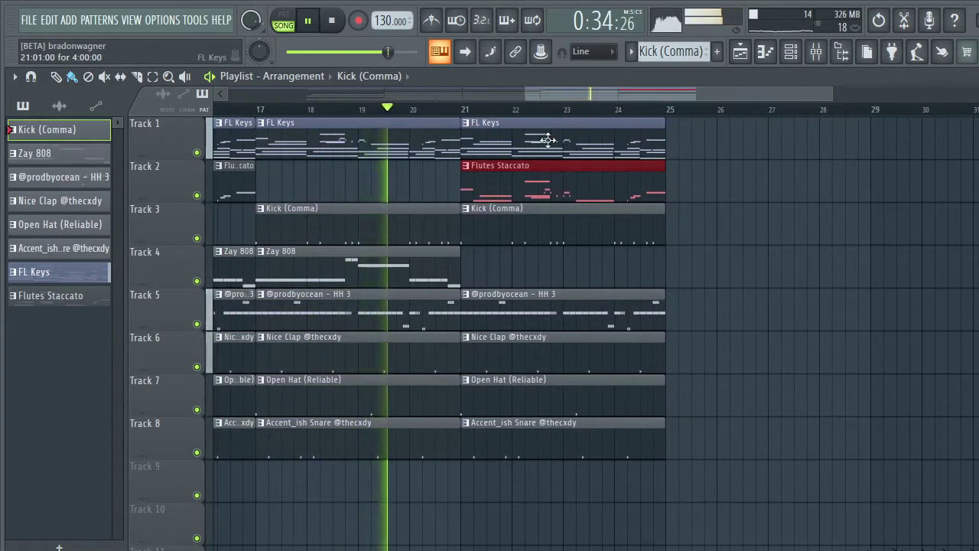
drag(616, 126, 518, 151)
key(ctrl+b)
key(ctrl+b)
scroll(597, 192, right, 2)
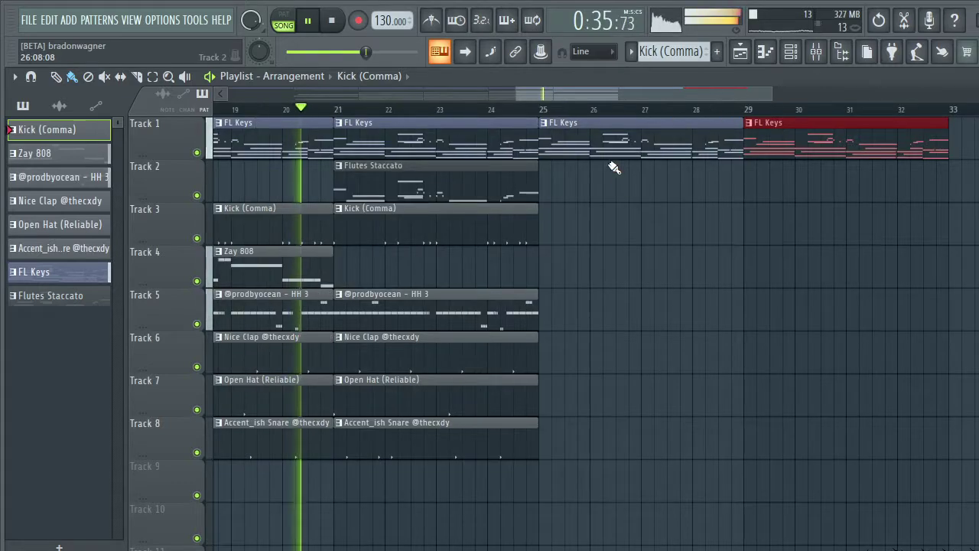
click(475, 201)
key(ctrl+b)
key(ctrl+b)
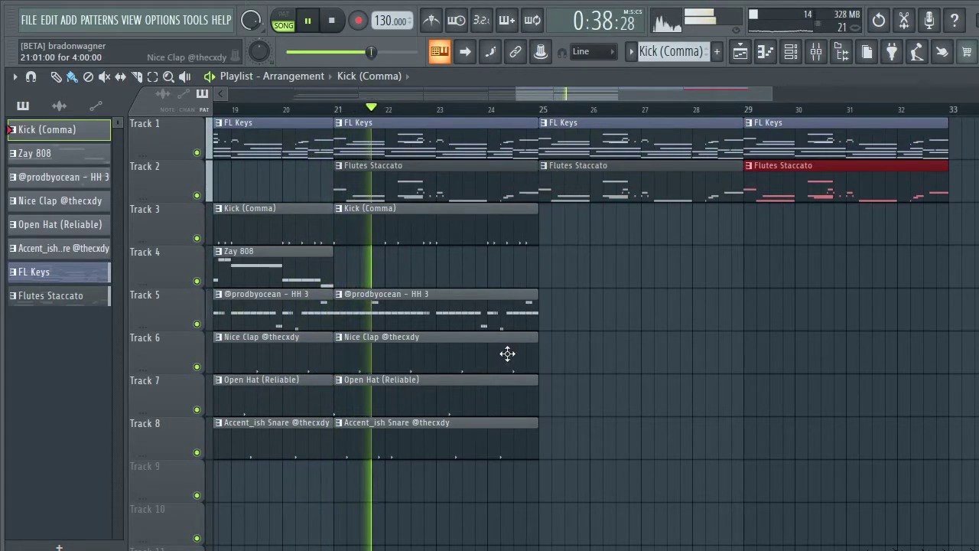
- Copy the Zay 808, hi-hat, clap, open hat and accent snare clips to bars 25 and 29 on Tracks 4 to 8
drag(532, 316, 345, 385)
key(ctrl+b)
drag(323, 269, 656, 422)
key(ctrl+b)
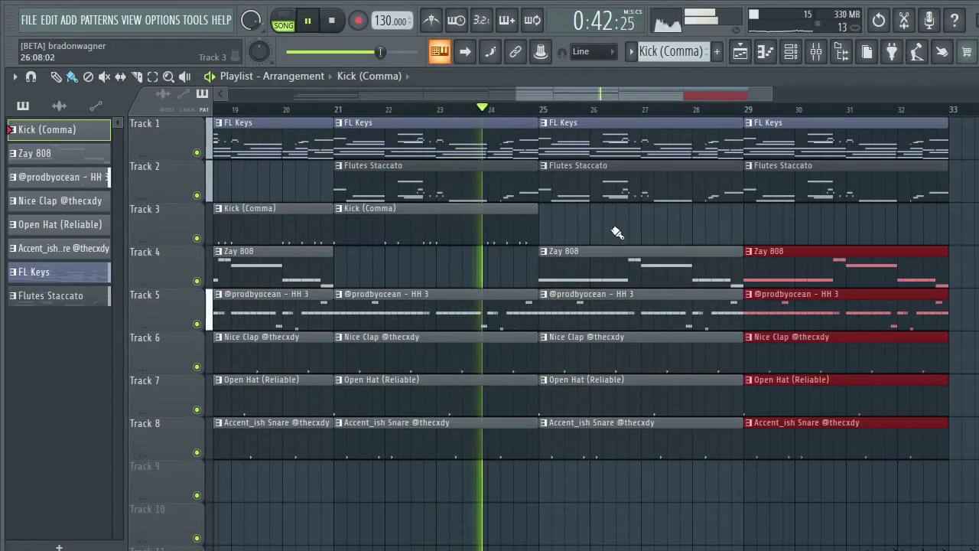
- Copy the bar 21 kick clip to bar 29 on Track 3
click(639, 232)
scroll(633, 100, right, 3)
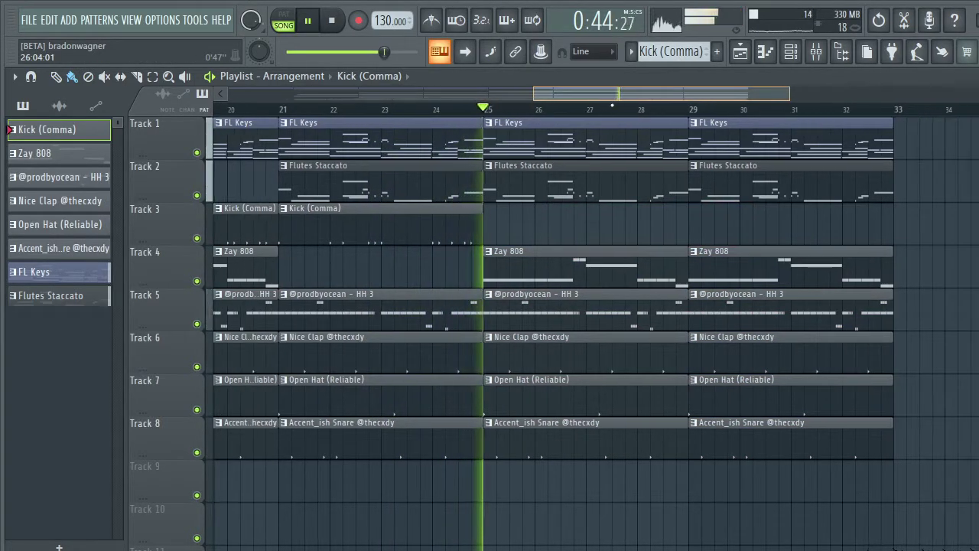
drag(376, 243, 760, 210)
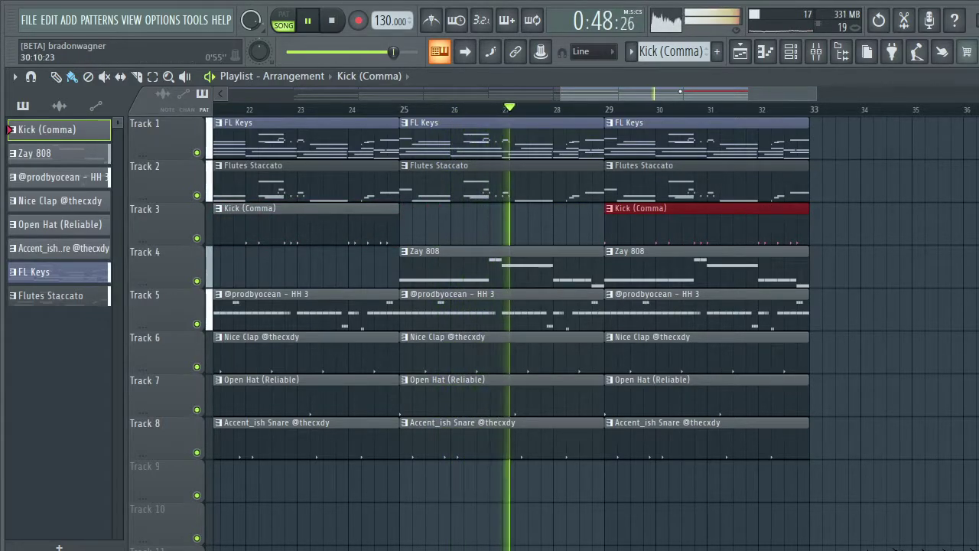
- Duplicate the bar 29 Nice Clap, Open Hat and Accent_ish Snare clips to bar 33
scroll(760, 115, right, 4)
drag(626, 346, 470, 446)
key(ctrl+b)
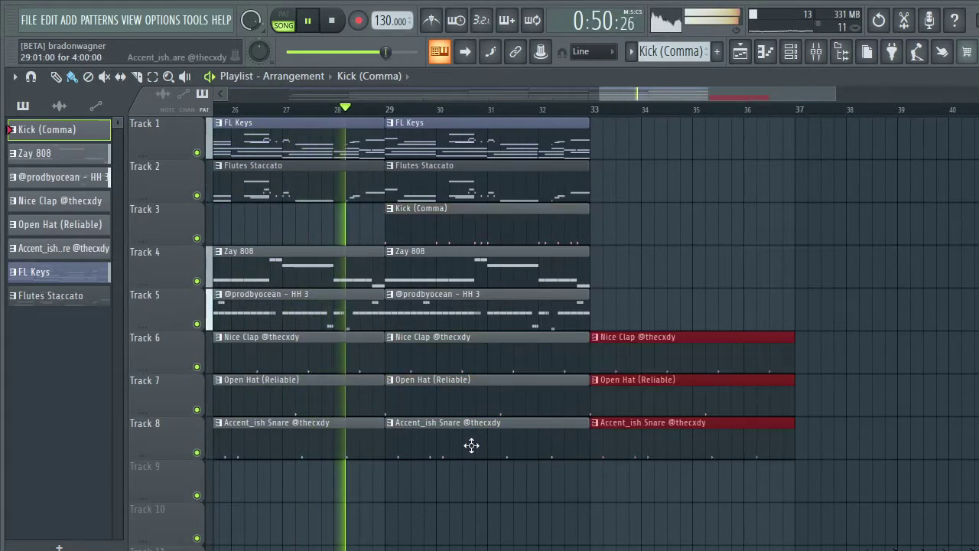
- Duplicate the bar 29 Flutes Staccato clip to bar 33 and place an FL Keys clip above it on Track 1
drag(601, 208, 531, 191)
key(ctrl+b)
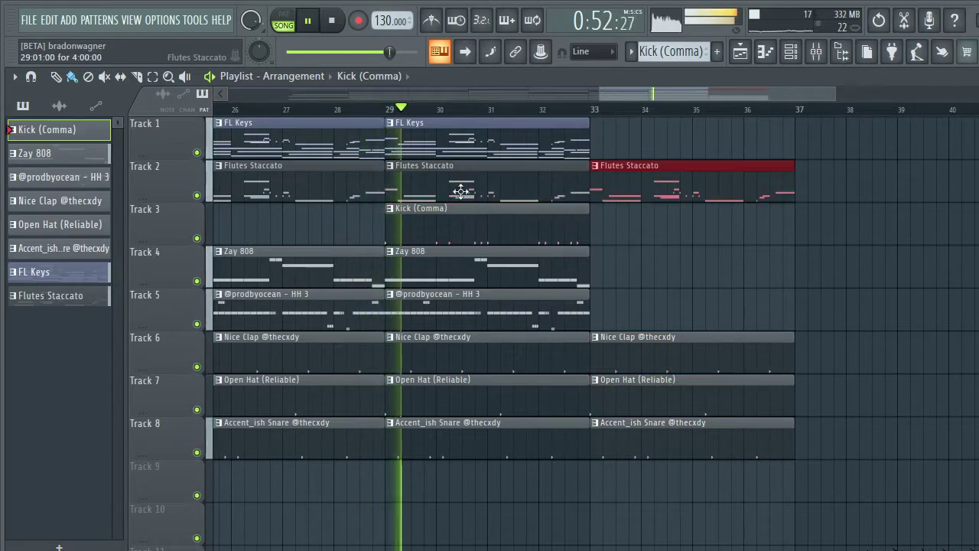
scroll(648, 148, right, 2)
click(557, 143)
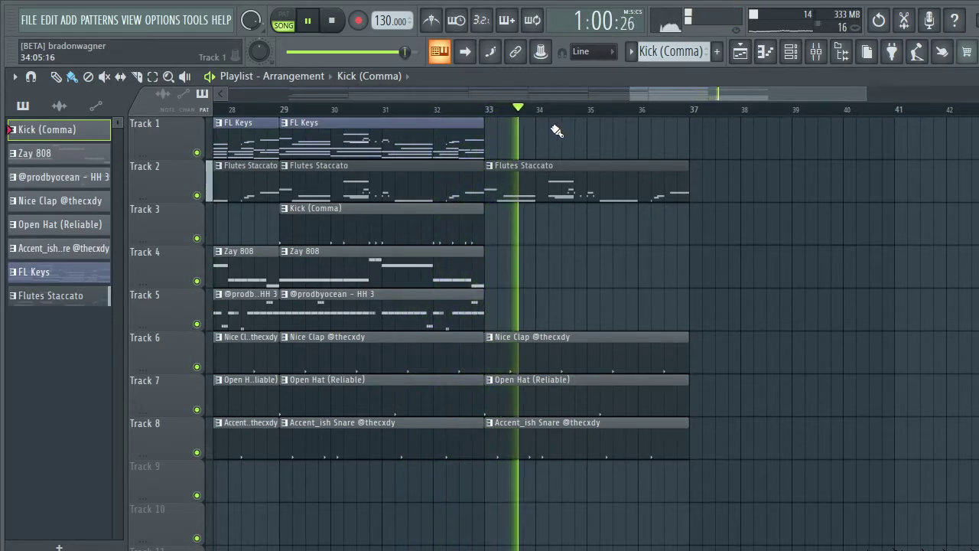
click(490, 143)
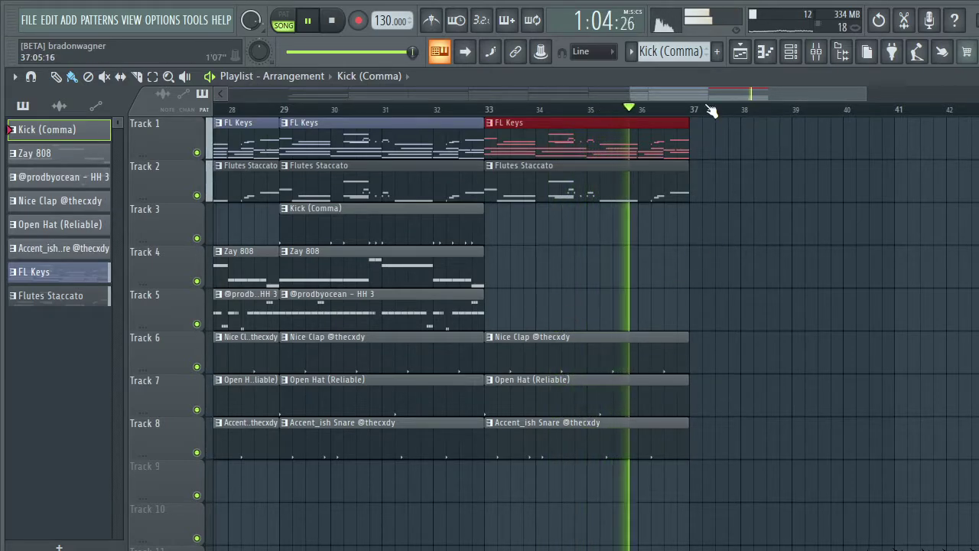
- Copy the bar 5 FL Keys, flutes, hi-hat, clap and accent snare clips to the end of the arrangement, aligned to bar 37
scroll(711, 111, down, 5)
drag(329, 130, 313, 311)
drag(312, 433, 801, 417)
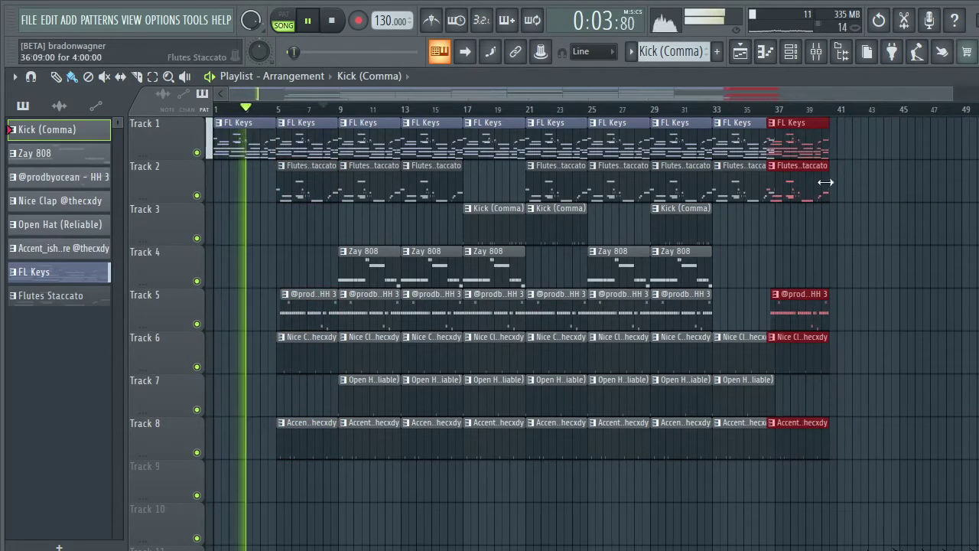
drag(796, 146, 804, 147)
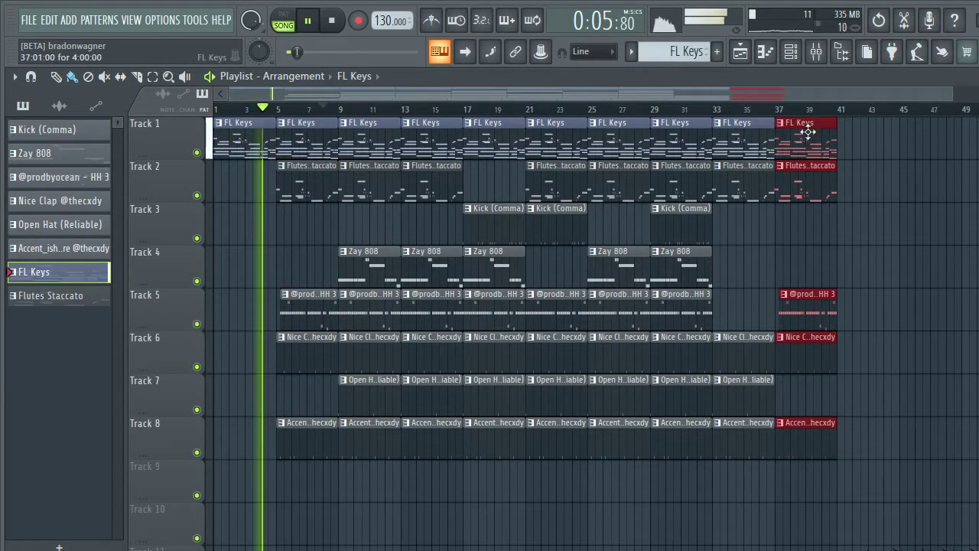
- Play the section before bar 37, and add a Zay 808 clip on Track 4 ending at bar 41 with its start trimmed to about bar 38
scroll(811, 130, up, 5)
click(589, 110)
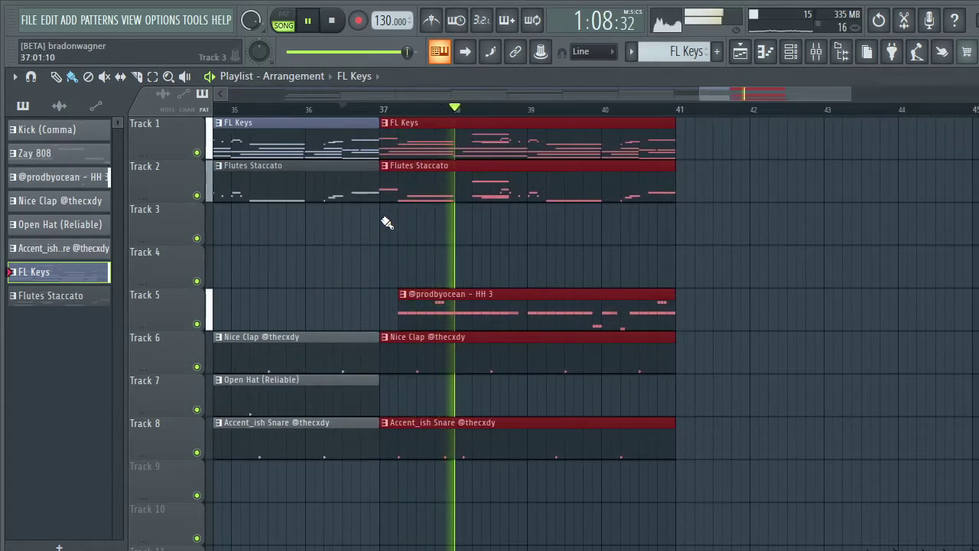
click(282, 110)
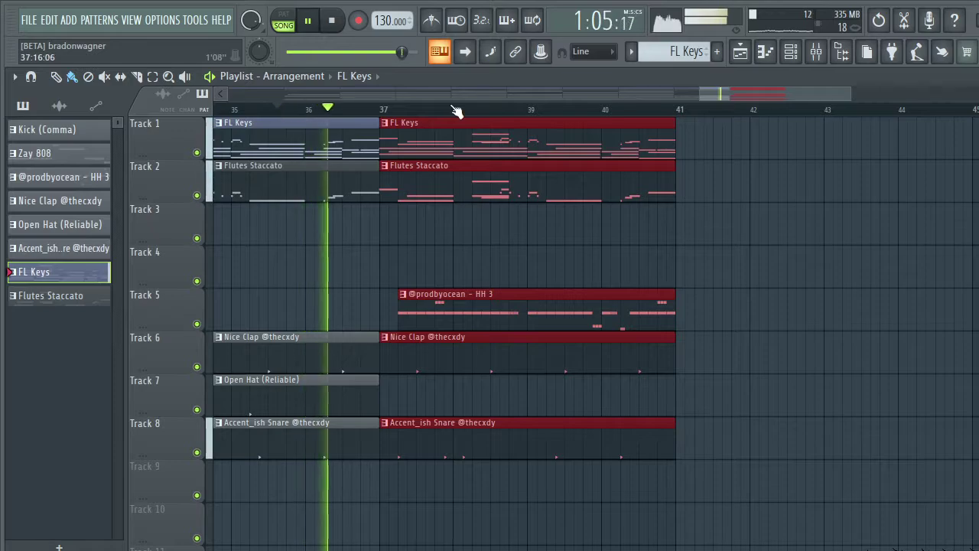
scroll(456, 110, down, 2)
drag(277, 258, 534, 266)
scroll(437, 109, up, 2)
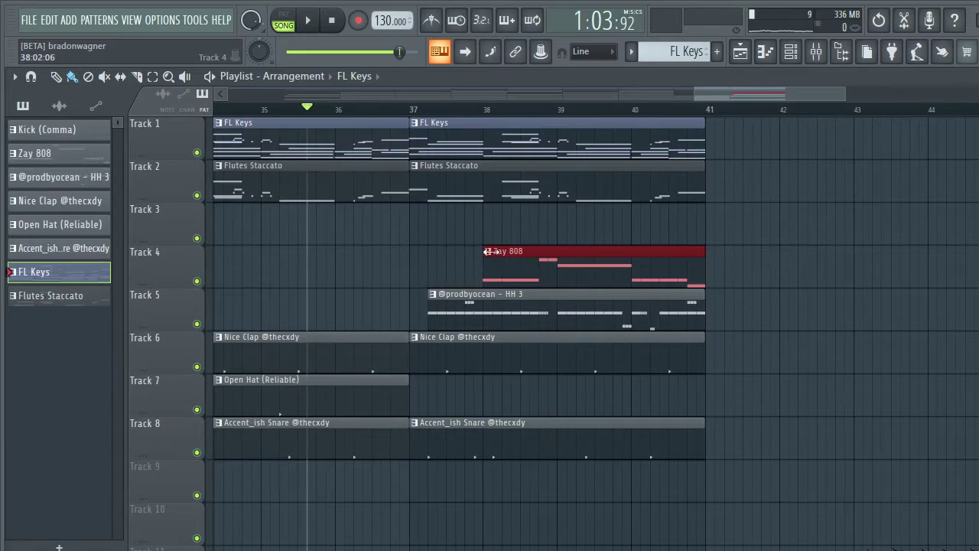
- Duplicate the bar 37 FL Keys and Flutes Staccato clips to bar 41
scroll(512, 110, down, 2)
drag(542, 120, 544, 212)
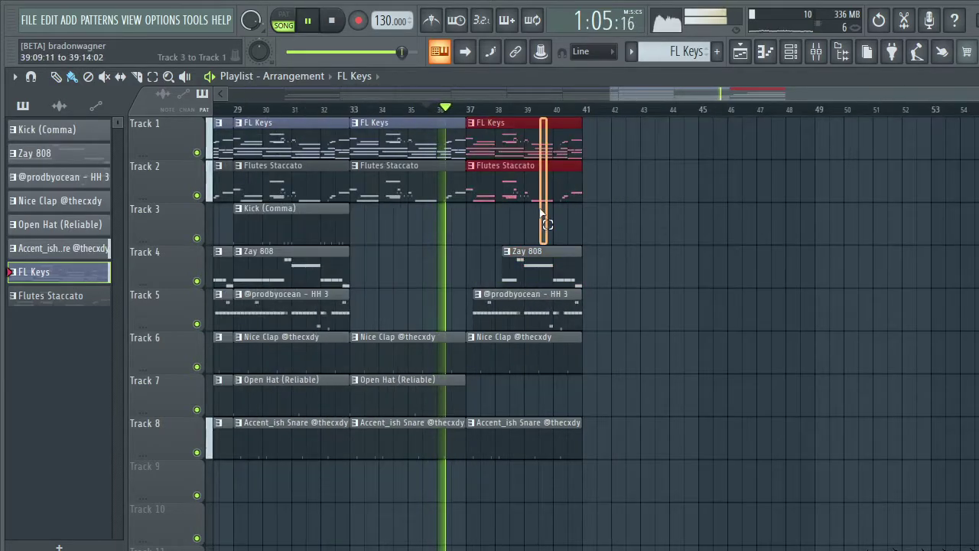
key(ctrl+b)
- Copy the bar 29 kick and Zay 808 clips to bar 41, keeping only the Zay 808 copy on Track 4
drag(322, 269, 657, 227)
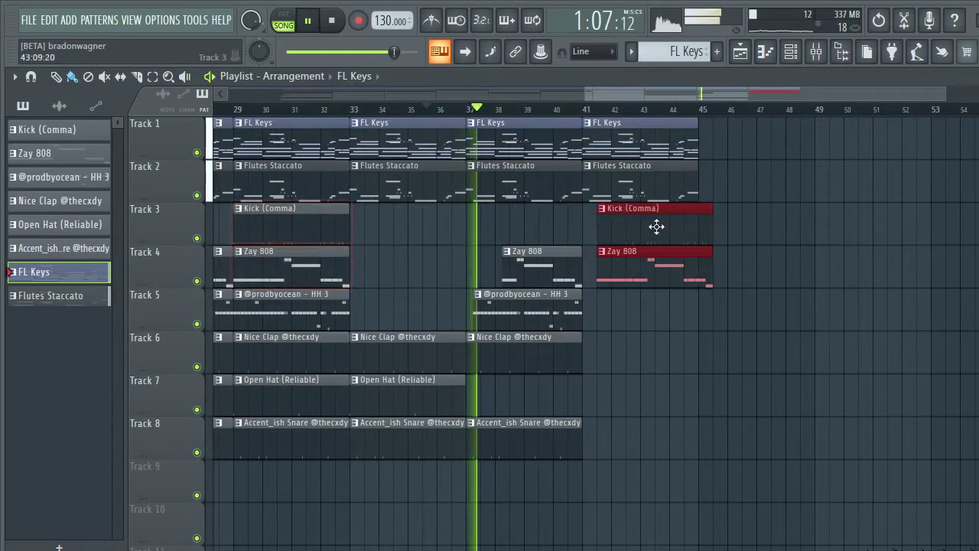
right_click(649, 223)
drag(596, 314, 632, 318)
- Copy the bar 29 clips on Tracks 5 to 8 to bar 41 and delete the open hat and accent snare copies
mouse_move(312, 305)
mouse_down()
mouse_move(669, 328)
mouse_move(622, 326)
mouse_up()
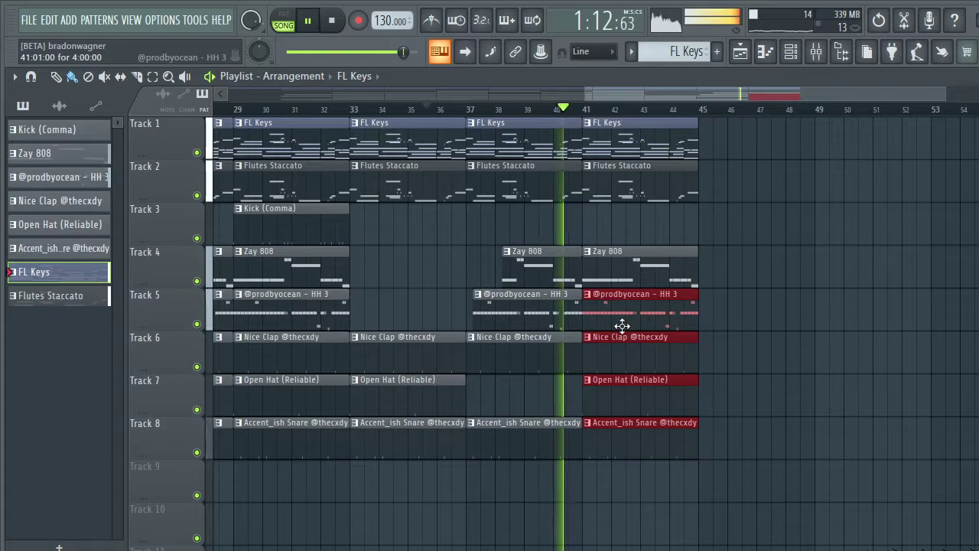
click(626, 394)
right_click(632, 395)
right_click(638, 437)
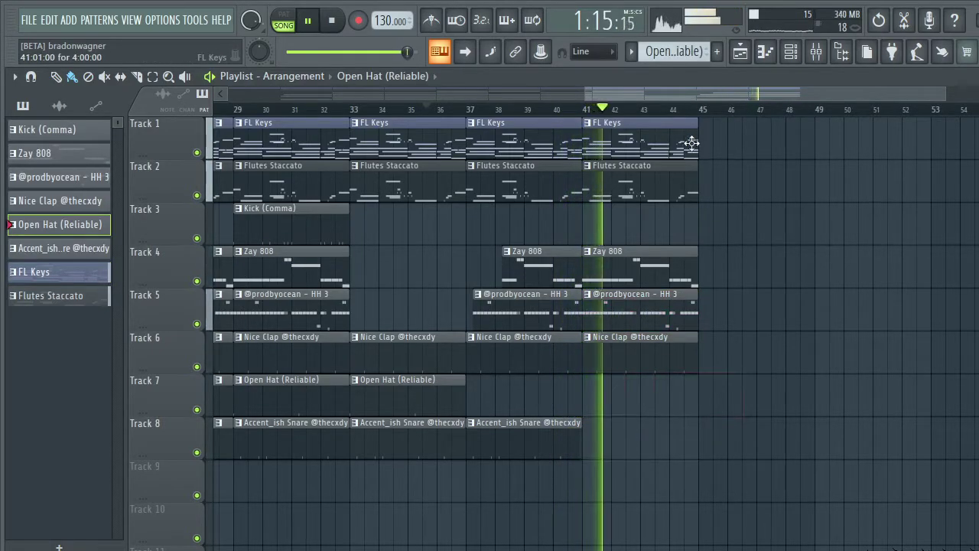
- Duplicate all bar 41 clips to bar 45 and add copies of the kick, open hat and accent snare clips there
scroll(678, 110, right, 2)
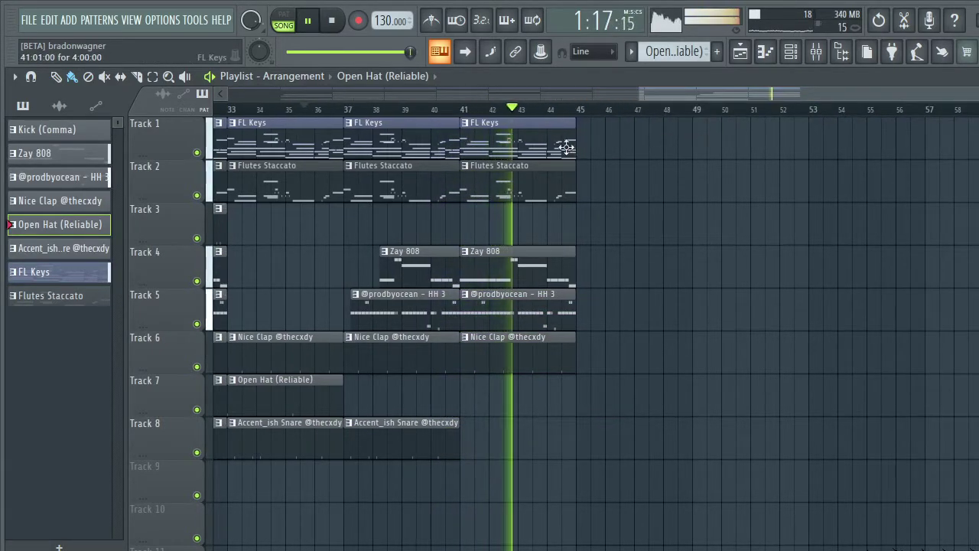
key(ctrl+b)
scroll(553, 110, down, 2)
drag(393, 227, 697, 240)
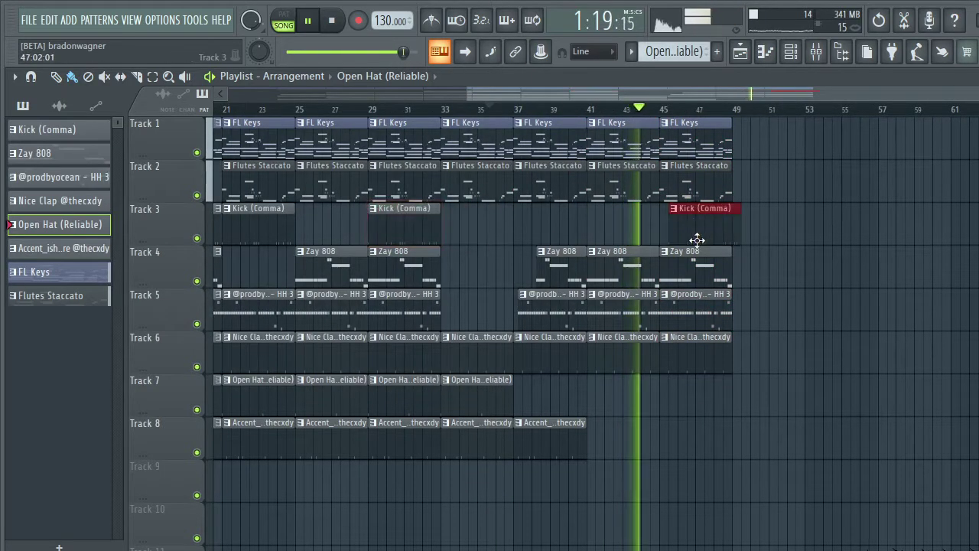
drag(450, 417, 661, 409)
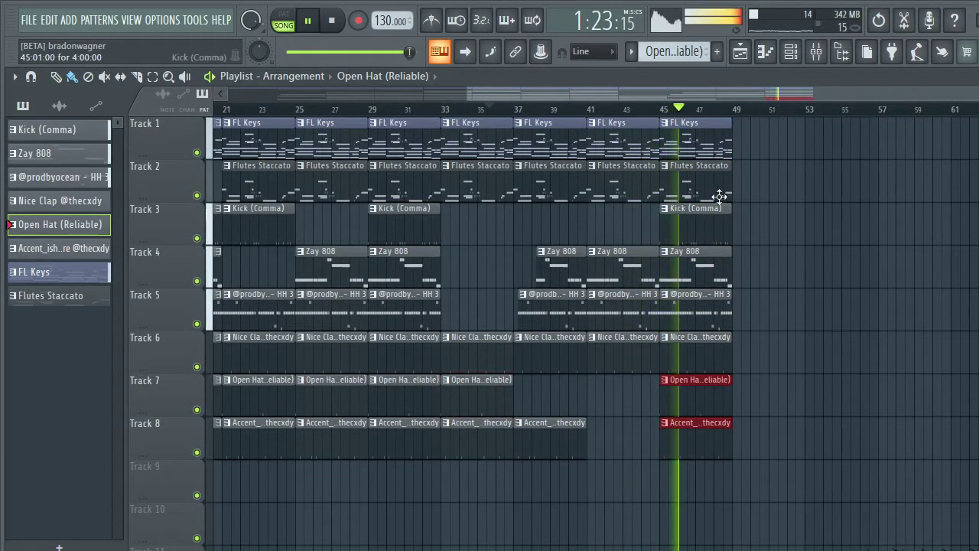
- Duplicate the bar 45 FL Keys clip to bar 49 and extend it to bar 58
click(719, 141)
click(740, 143)
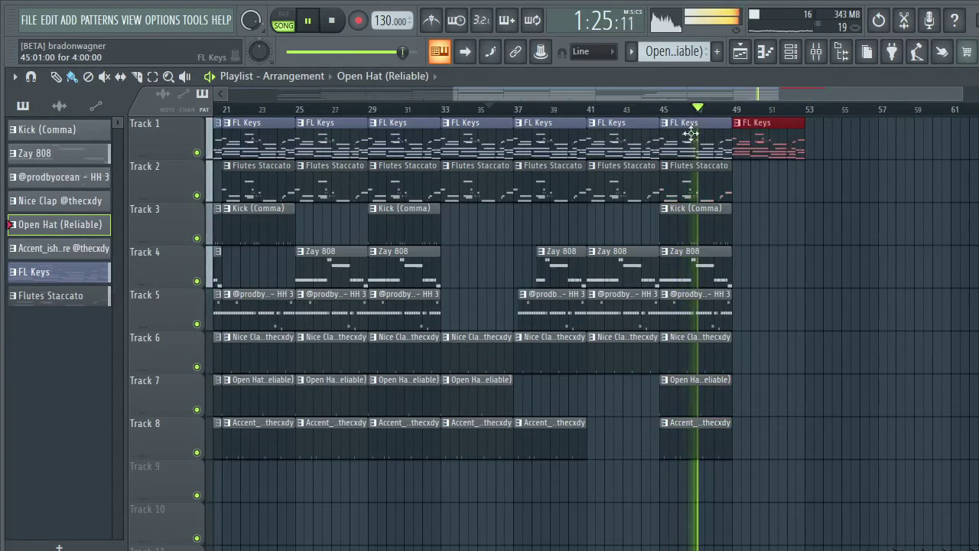
scroll(817, 109, up, 2)
scroll(817, 109, down, 2)
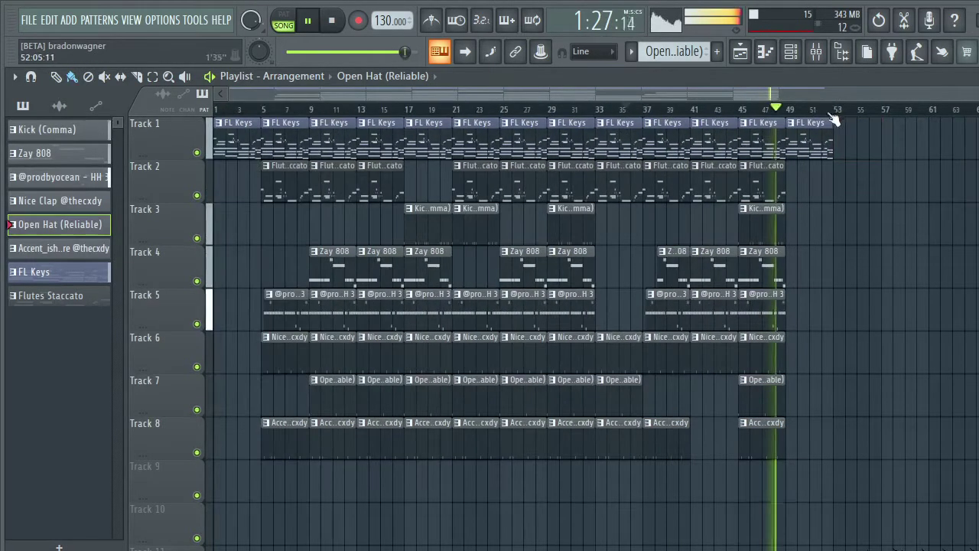
scroll(853, 121, up, 4)
drag(781, 138, 963, 176)
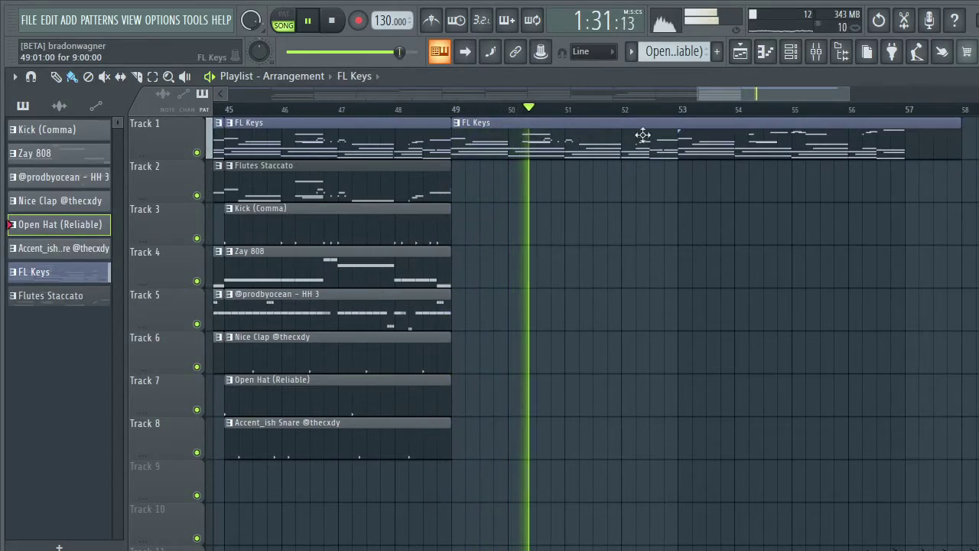
- Place a Flutes Staccato clip at bar 49 on Track 2 and extend it to bar 58
scroll(765, 111, down, 4)
scroll(799, 111, up, 4)
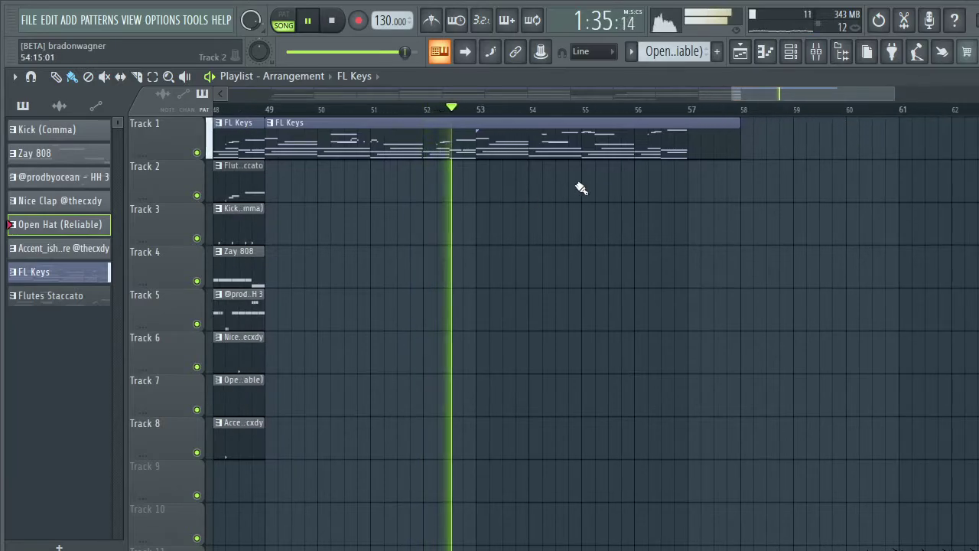
click(269, 184)
drag(474, 185, 747, 215)
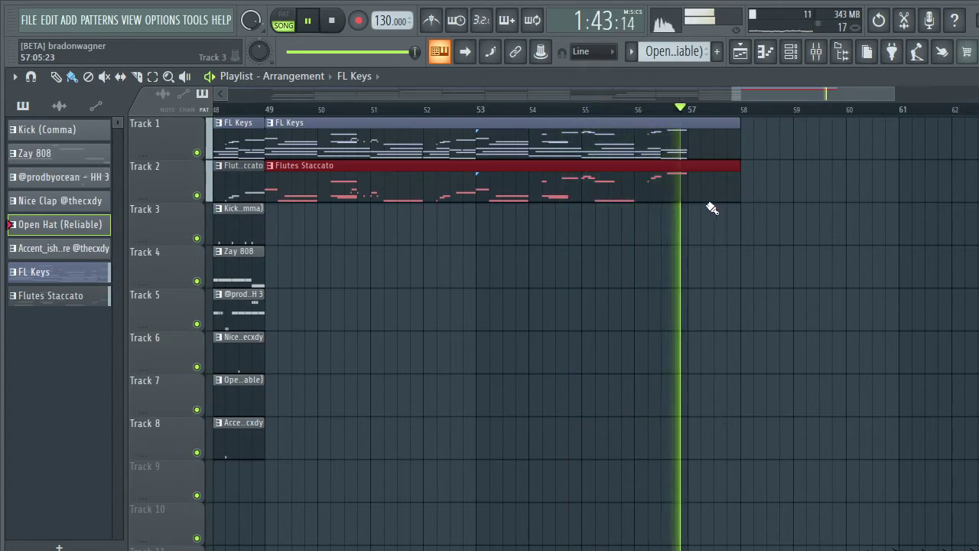
scroll(714, 120, down, 5)
scroll(700, 122, down, 3)
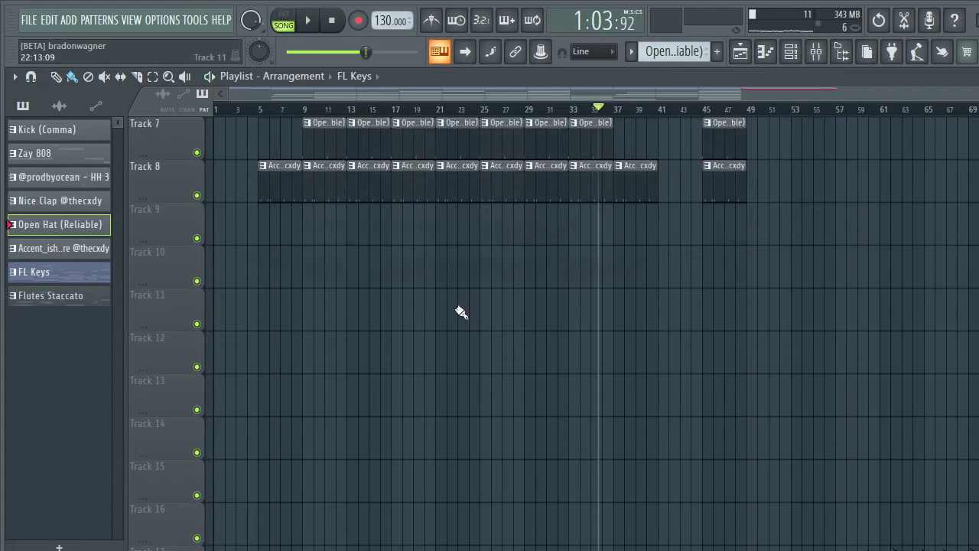
scroll(461, 311, up, 6)
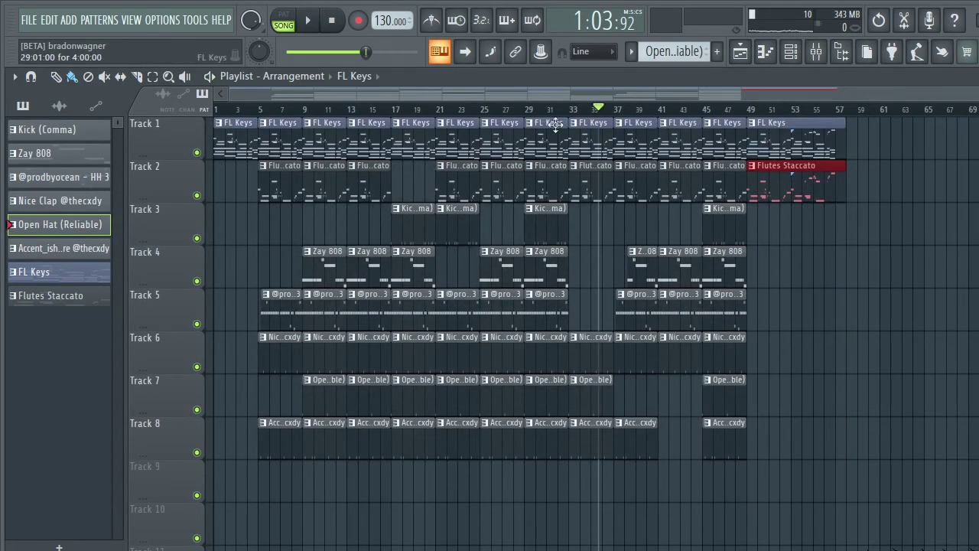
key(F6)
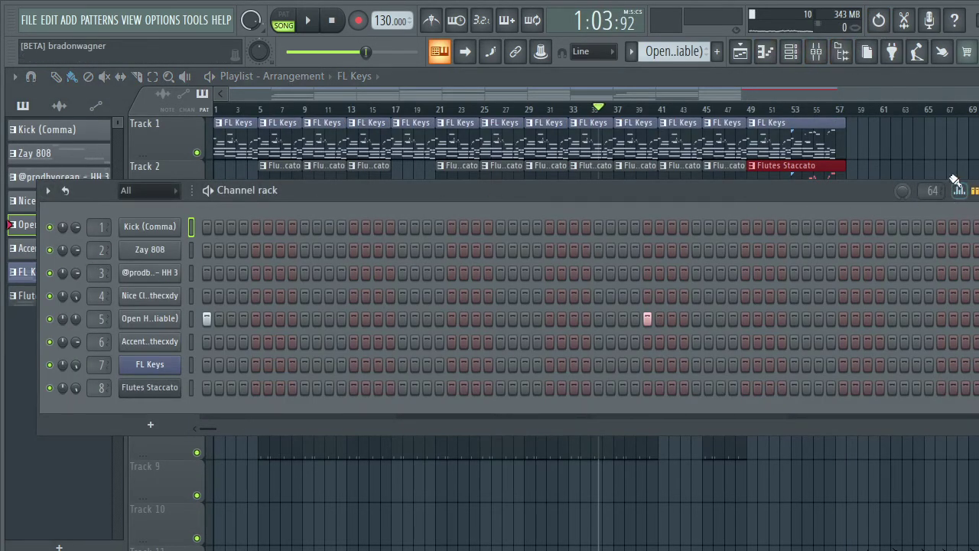
key(F6)
- Switch to the OBS recording window
key(alt+Tab)
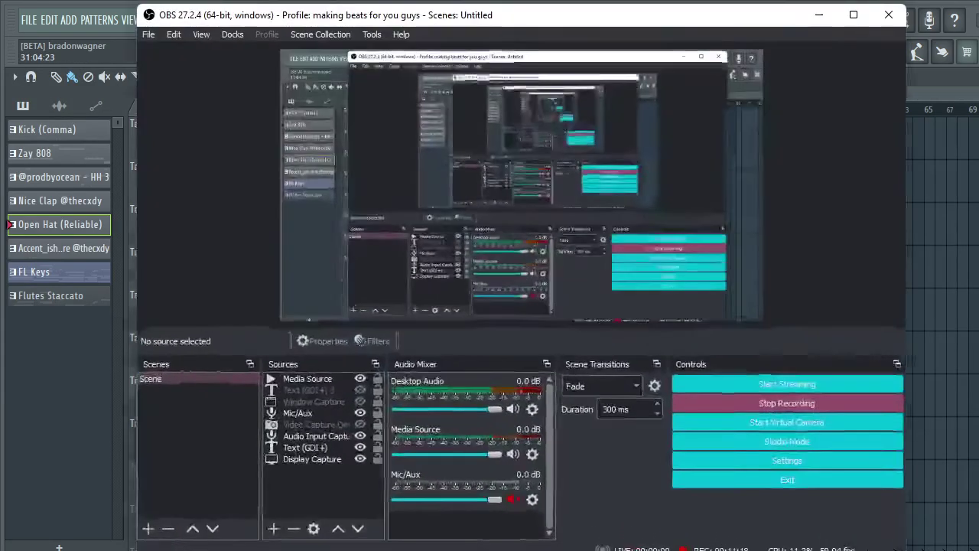